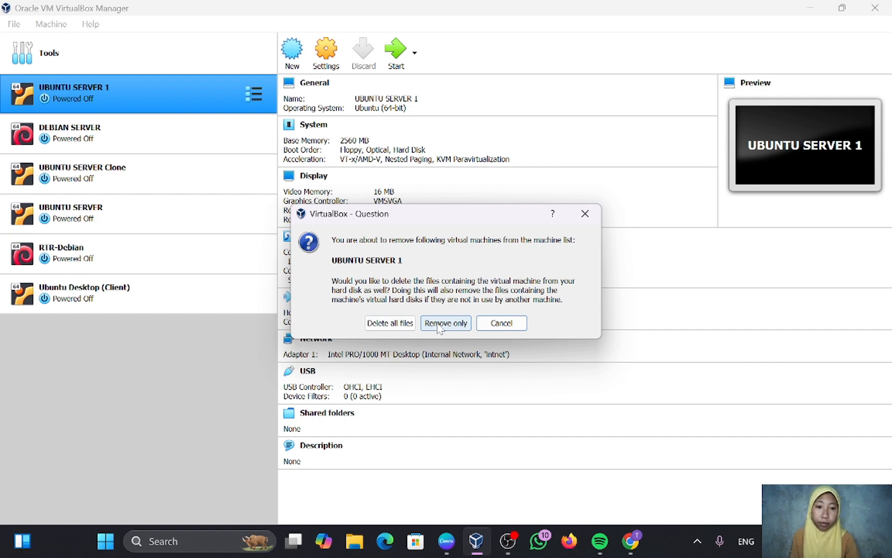
# Delete UBUNTU SERVER 1 and UBUNTU SERVER Clone together with all their files.
pyautogui.click(401, 324)
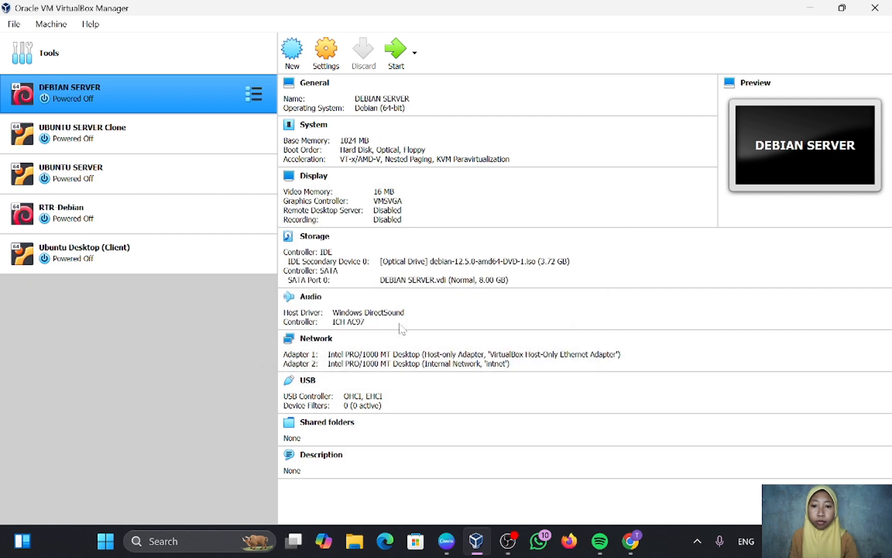
pyautogui.click(214, 146)
pyautogui.rightClick(213, 145)
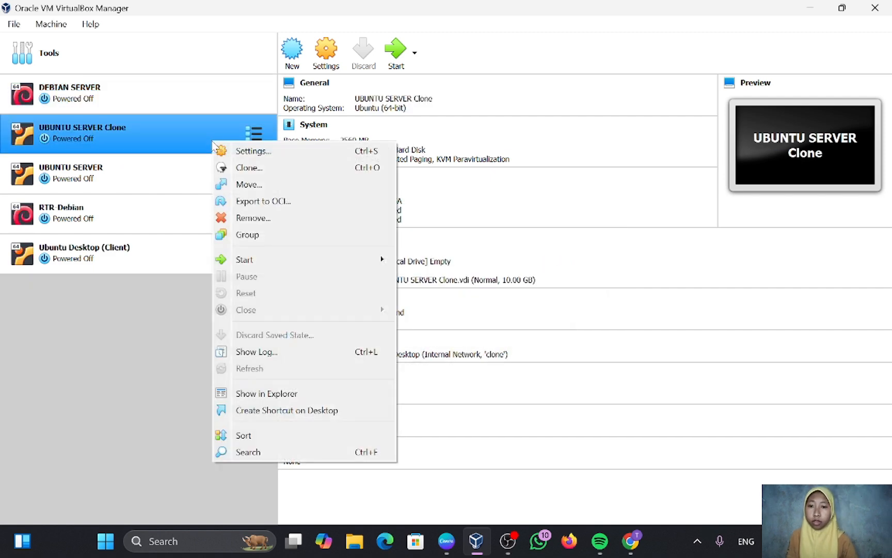
pyautogui.click(268, 219)
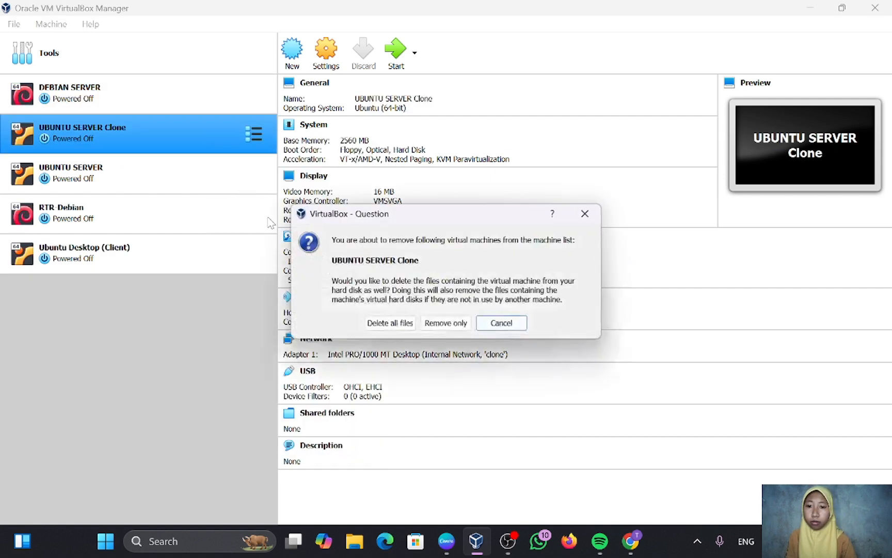
pyautogui.click(390, 323)
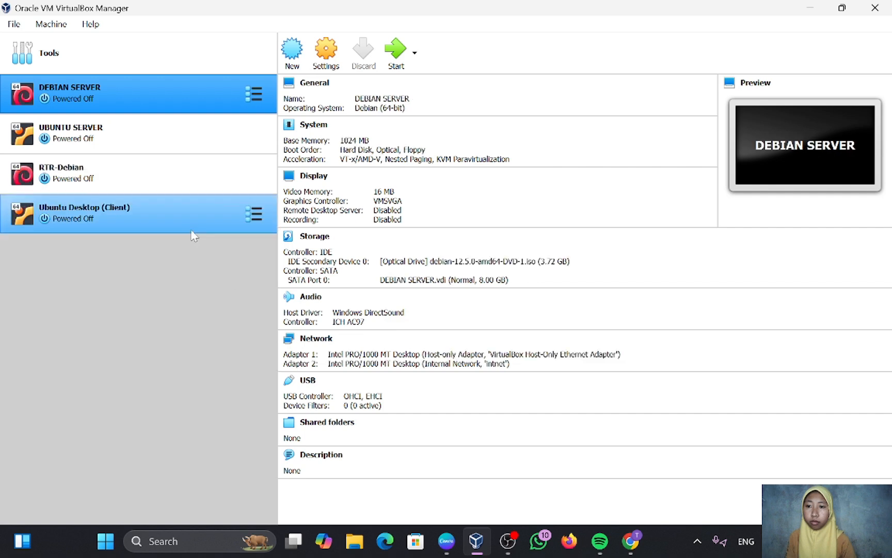
# Delete RTR-Debian and Ubuntu Desktop (Client) along with all their files.
pyautogui.click(205, 176)
pyautogui.rightClick(205, 172)
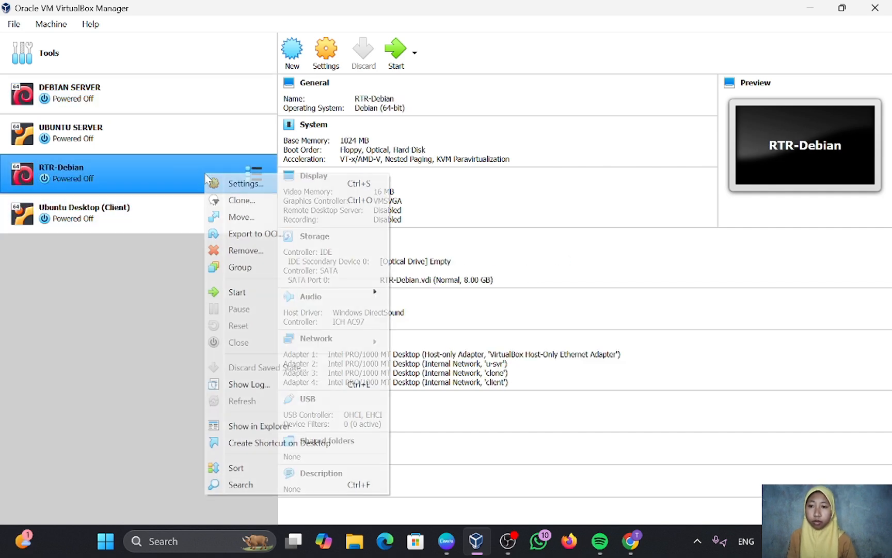
pyautogui.click(243, 252)
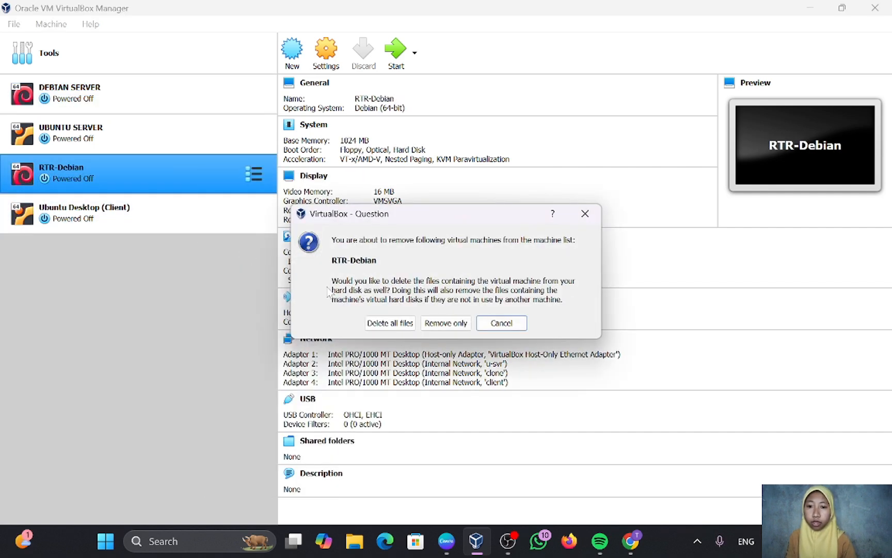
pyautogui.click(391, 324)
pyautogui.click(183, 181)
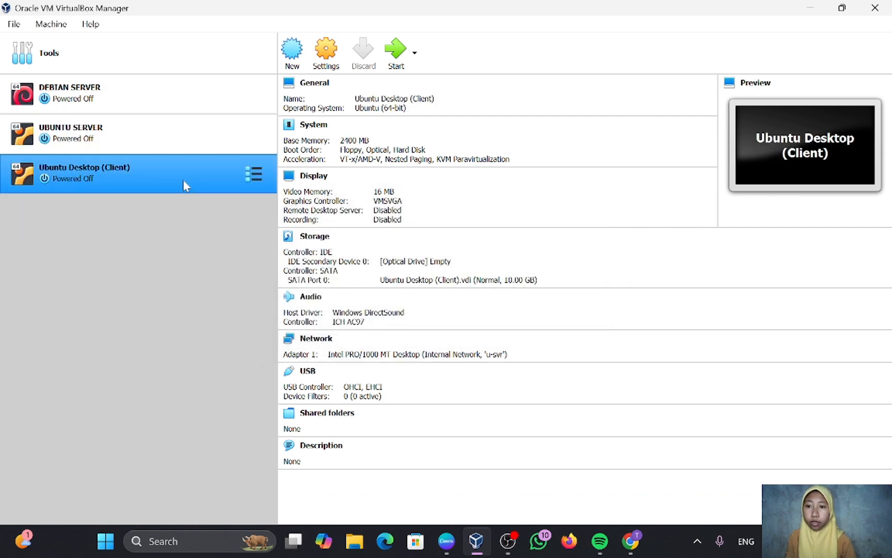
pyautogui.rightClick(183, 181)
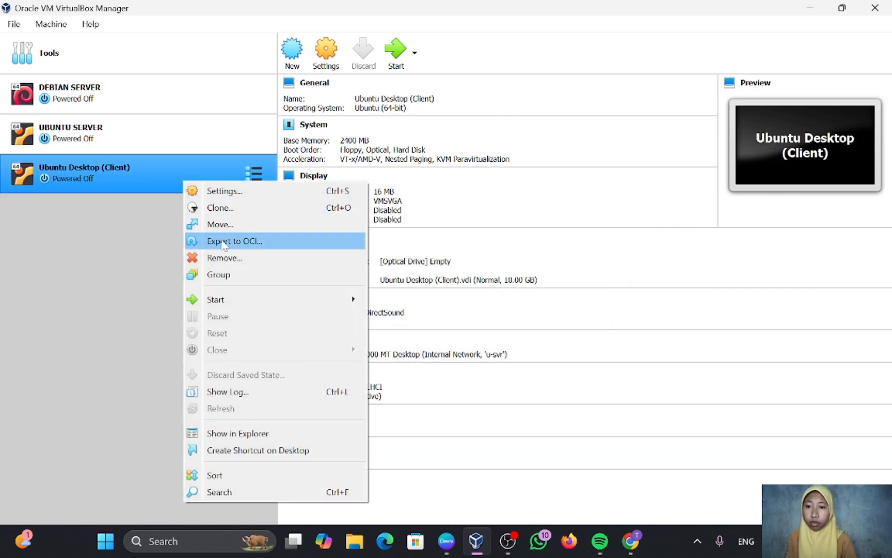
pyautogui.click(234, 259)
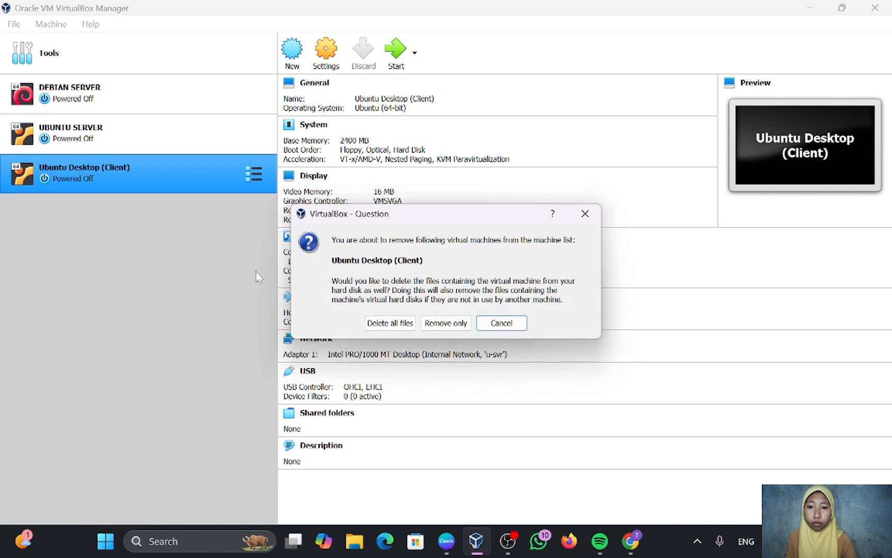
pyautogui.click(396, 326)
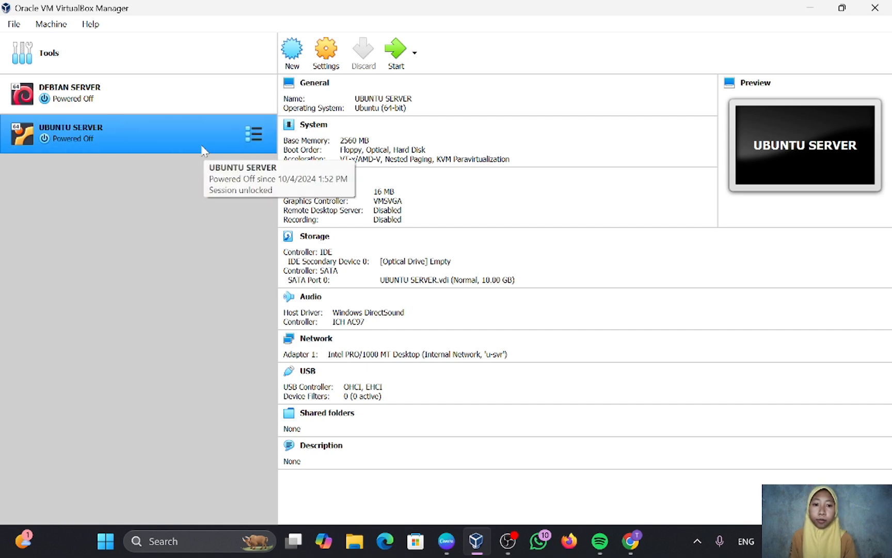
# Create RTR-Debian as a Debian 64-bit VM with 1024 MB RAM and a dynamically allocated VDI disk.
pyautogui.click(292, 46)
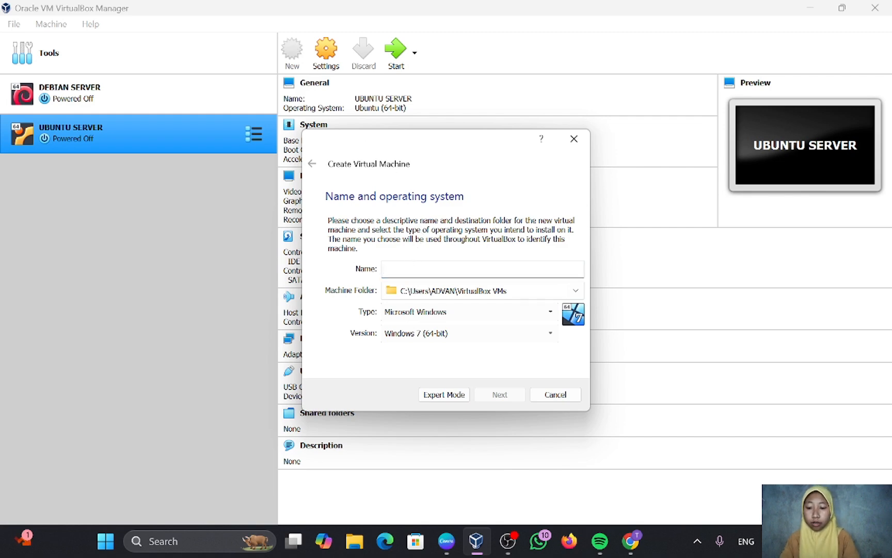
pyautogui.write('RTR')
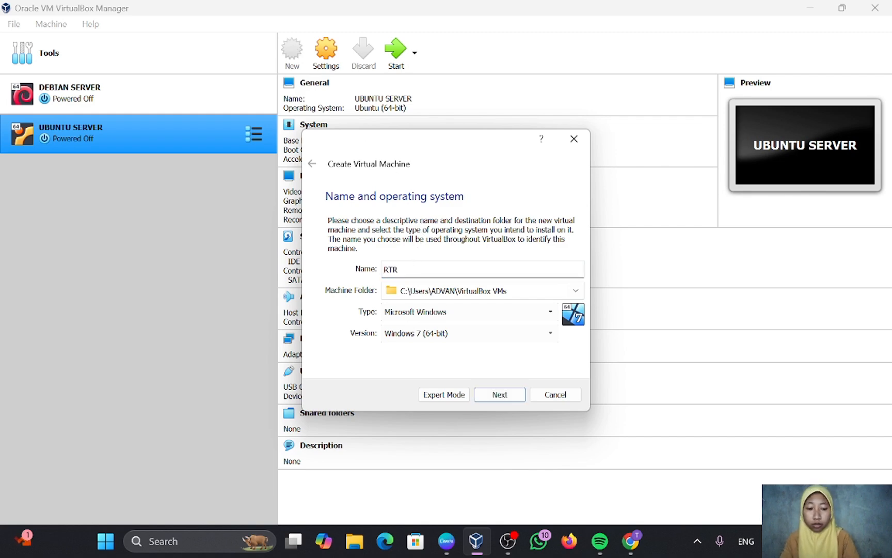
pyautogui.write('-Debian')
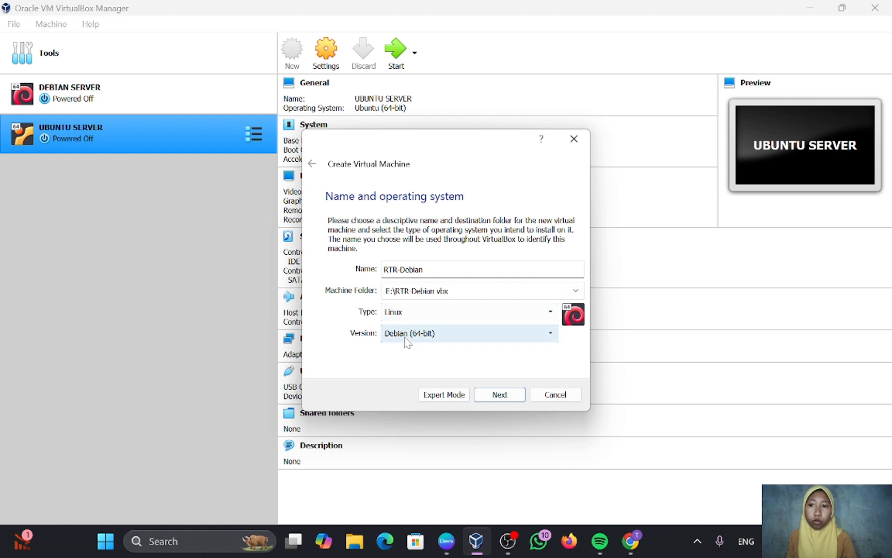
pyautogui.click(503, 402)
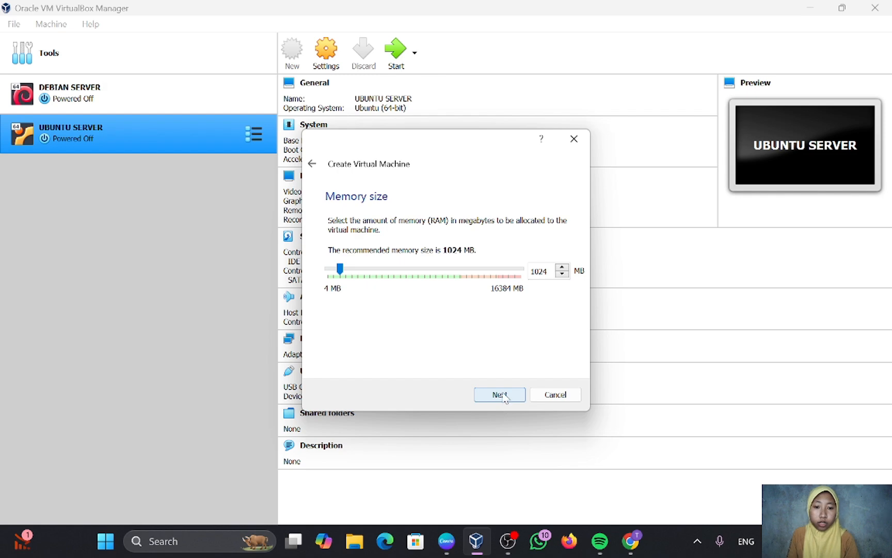
pyautogui.click(505, 396)
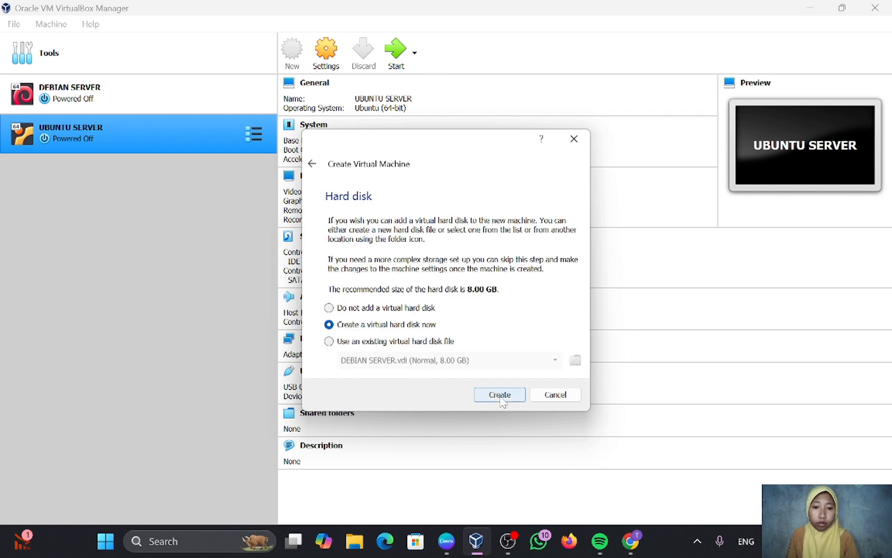
pyautogui.click(500, 397)
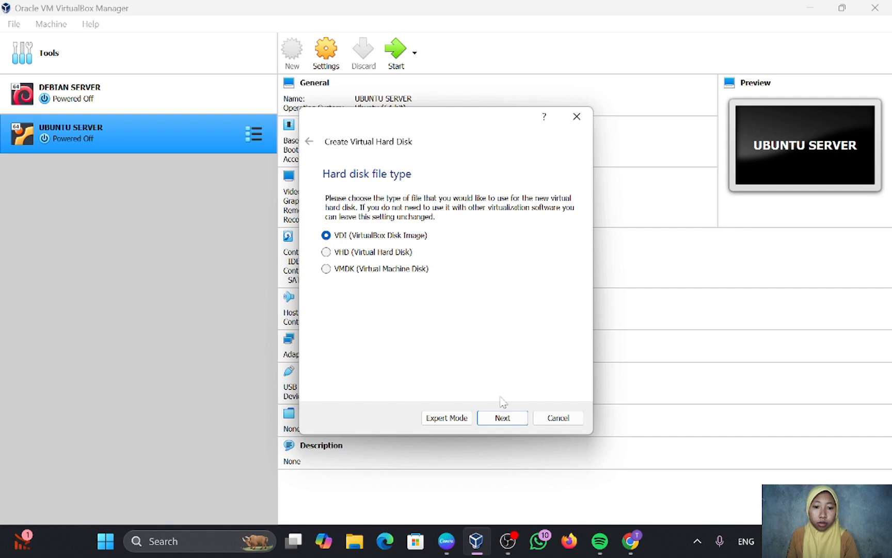
pyautogui.click(505, 418)
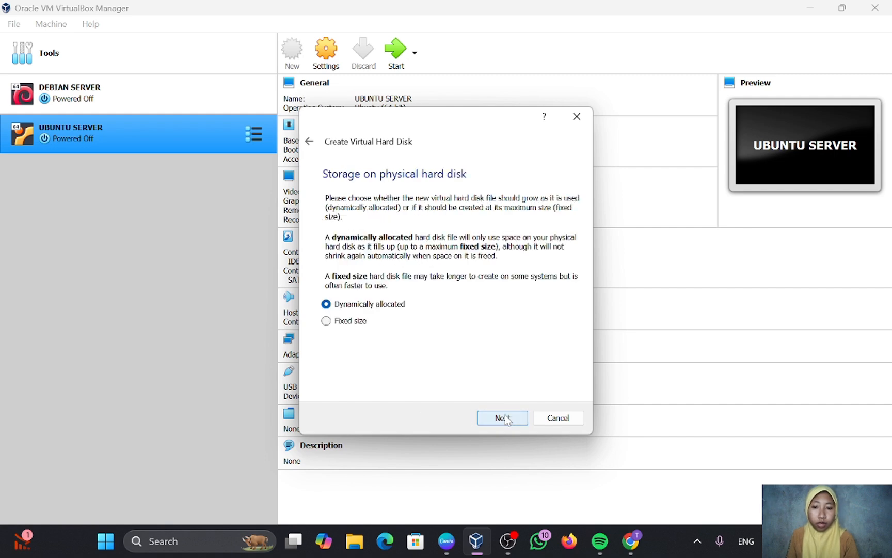
pyautogui.click(505, 418)
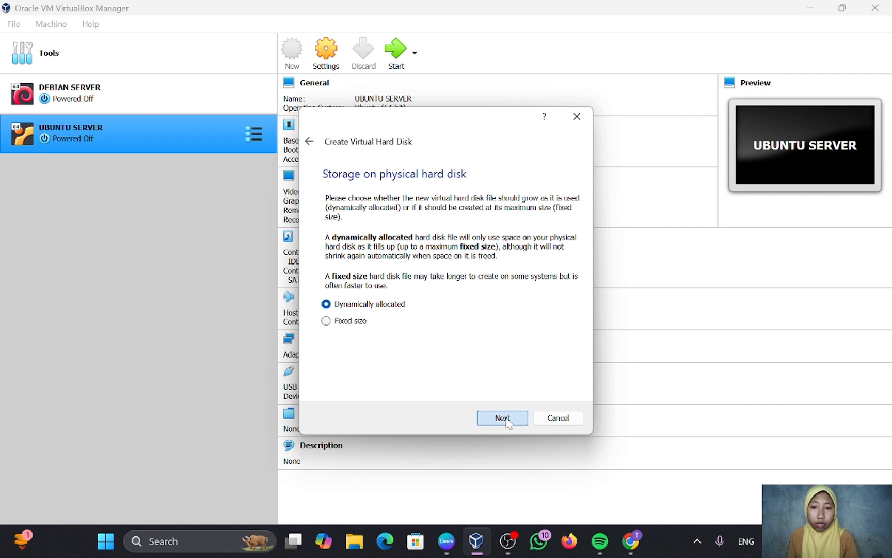
pyautogui.click(506, 418)
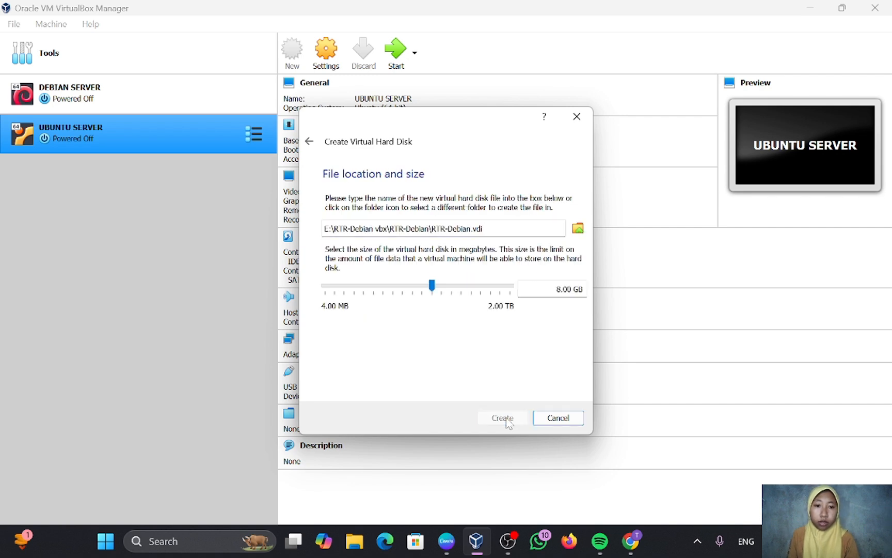
# Load debian-12.5.0-amd64-DVD-1.iso from the LAB SID 'iso debian' folder into RTR-Debian's optical drive.
pyautogui.click(330, 50)
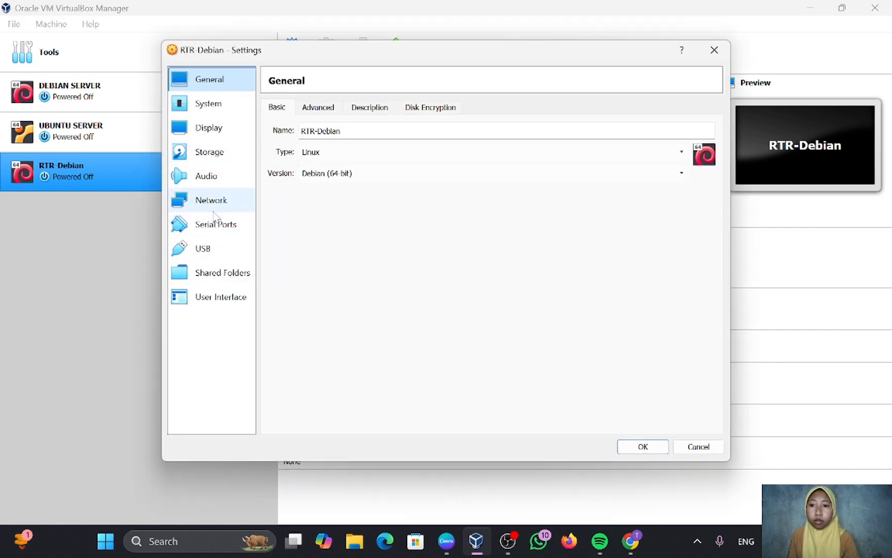
pyautogui.click(219, 152)
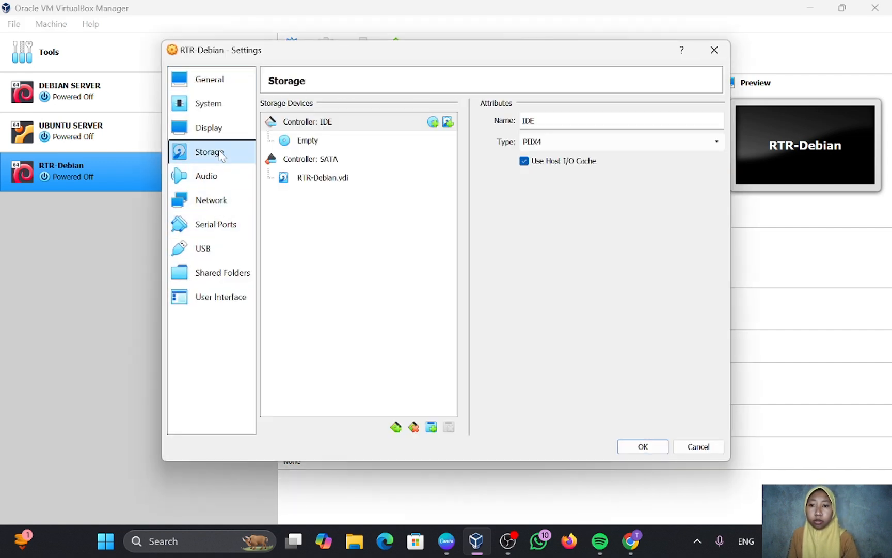
pyautogui.click(313, 146)
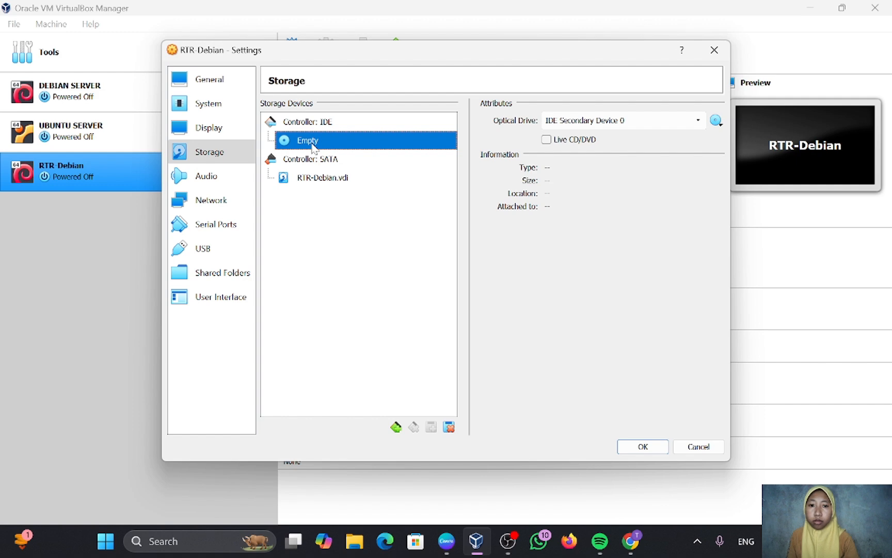
pyautogui.click(716, 121)
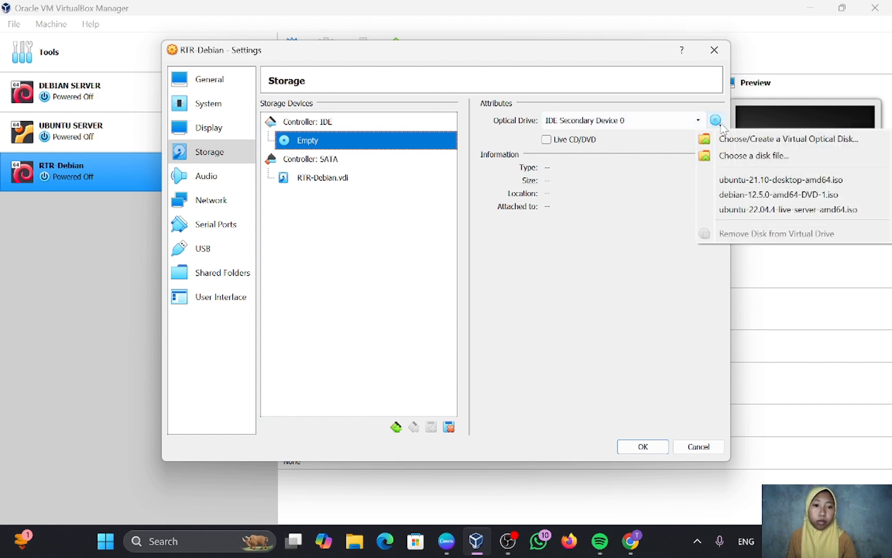
pyautogui.click(734, 156)
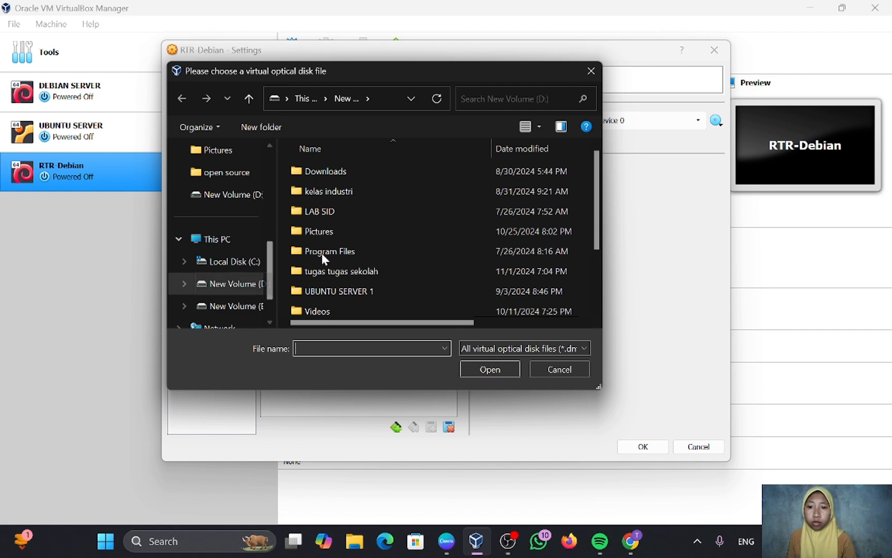
pyautogui.doubleClick(344, 207)
pyautogui.doubleClick(353, 172)
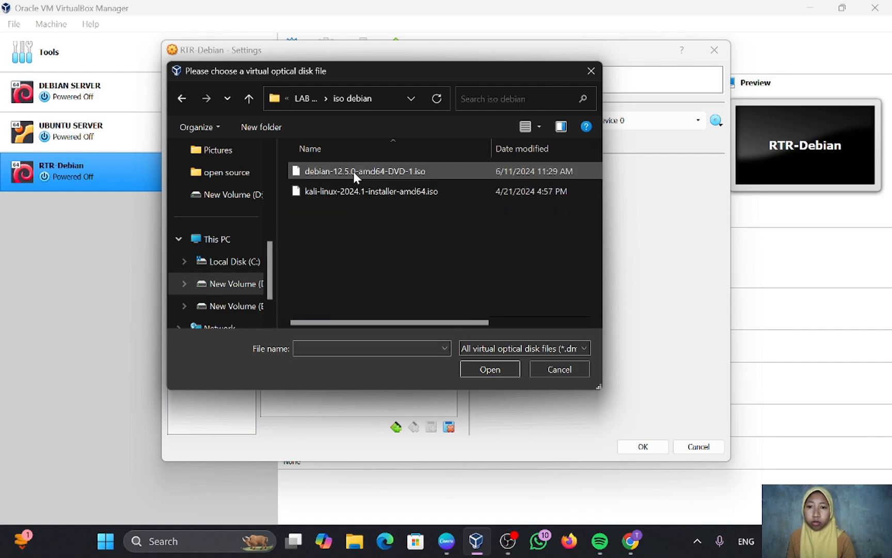
pyautogui.doubleClick(353, 172)
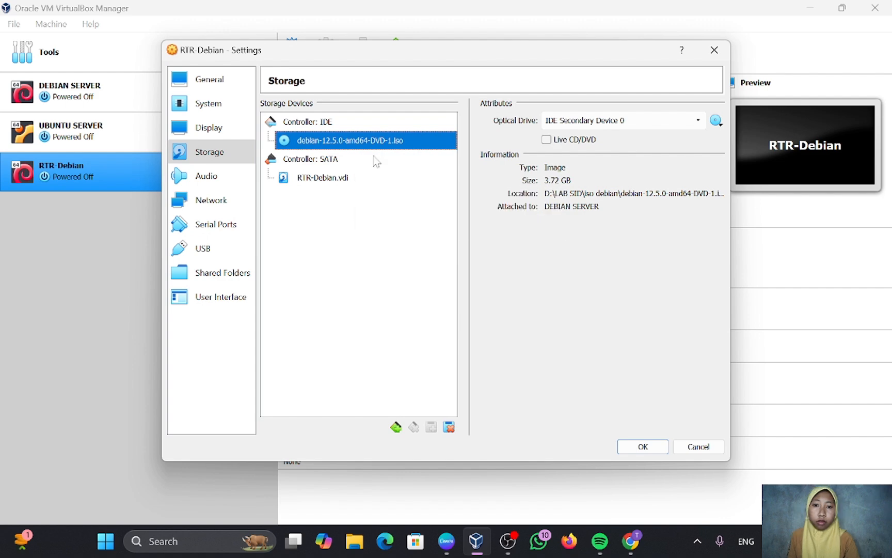
pyautogui.click(643, 447)
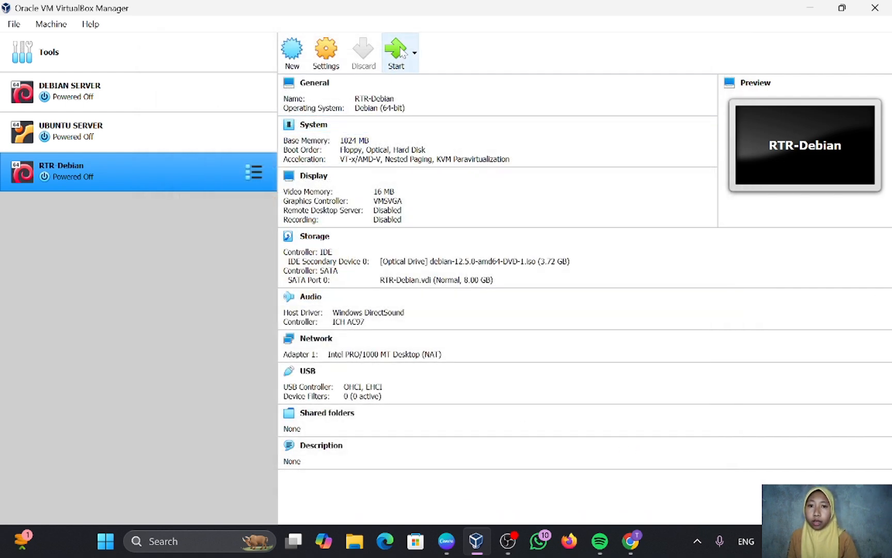
# Boot RTR-Debian into the text-mode Debian installer with English as the language.
pyautogui.click(398, 51)
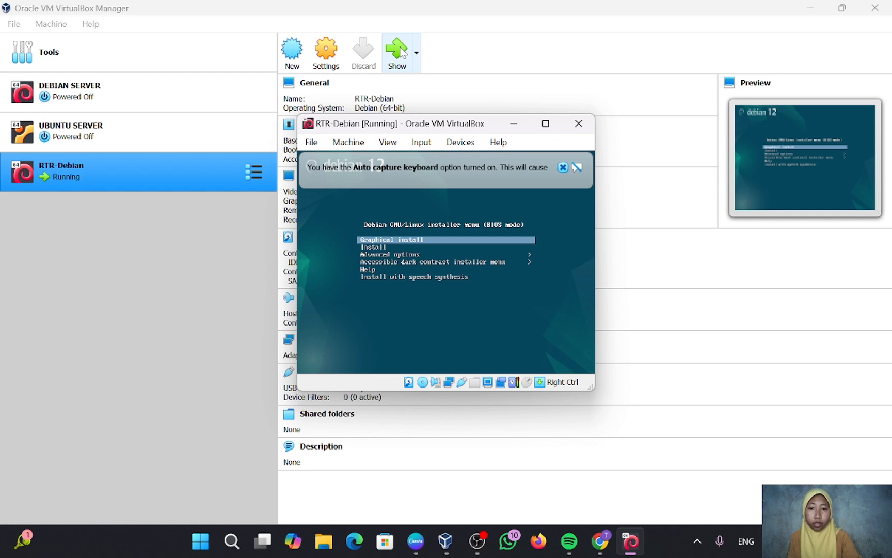
pyautogui.press('Down')
pyautogui.press('Return')
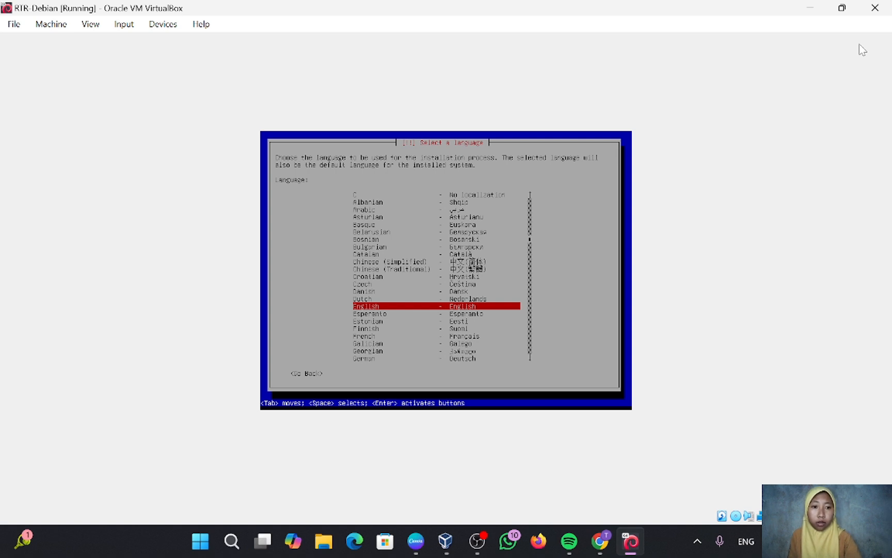
pyautogui.press('Return')
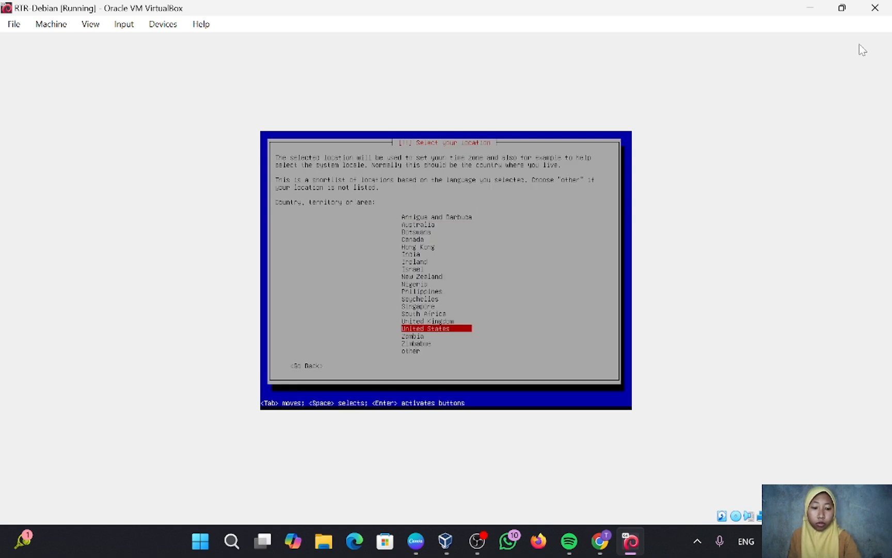
# Set the location to Asia > Indonesia, with United States locale and American English keymap.
pyautogui.press('Down')
pyautogui.press('Down')
pyautogui.press('Down')
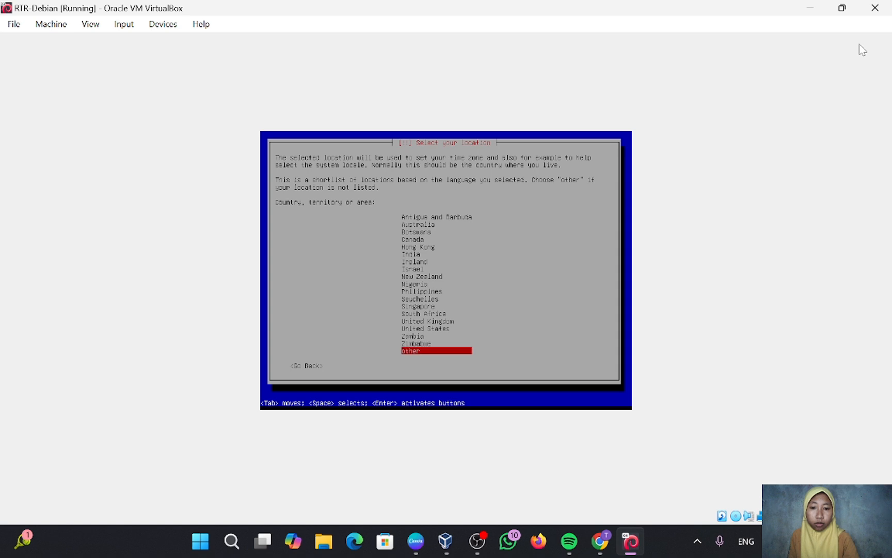
pyautogui.press('Return')
pyautogui.press('Up')
pyautogui.press('Up')
pyautogui.press('Up')
pyautogui.press('Up')
pyautogui.press('Up')
pyautogui.press('Up')
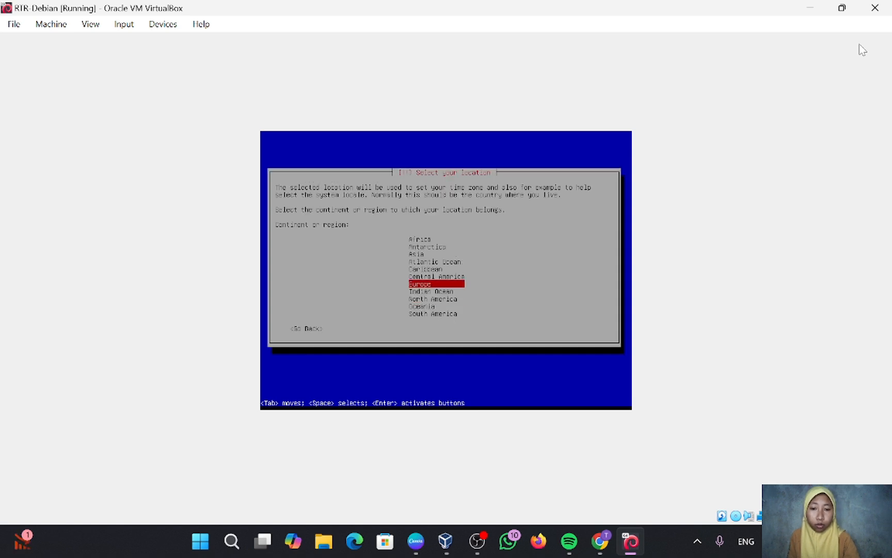
pyautogui.press('Return')
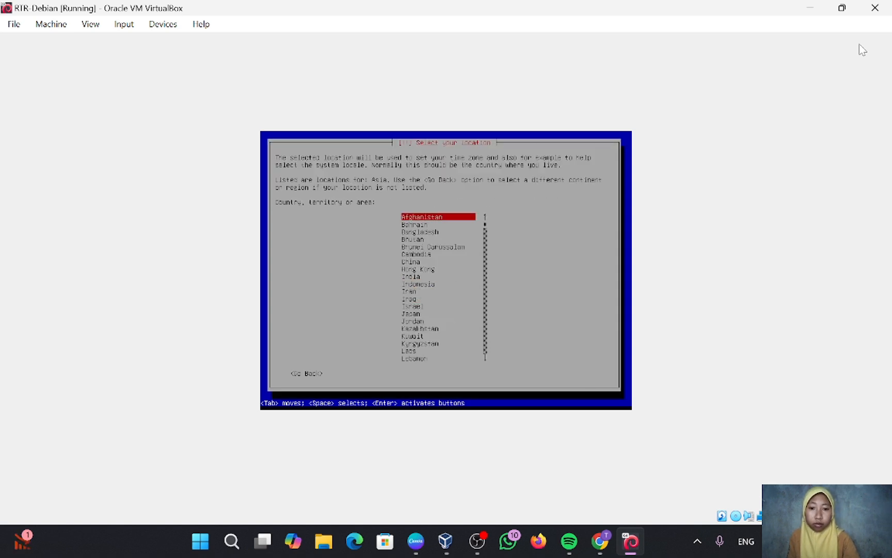
pyautogui.press('Down')
pyautogui.press('Down')
pyautogui.press('Down')
pyautogui.press('Down')
pyautogui.press('Down')
pyautogui.press('Down')
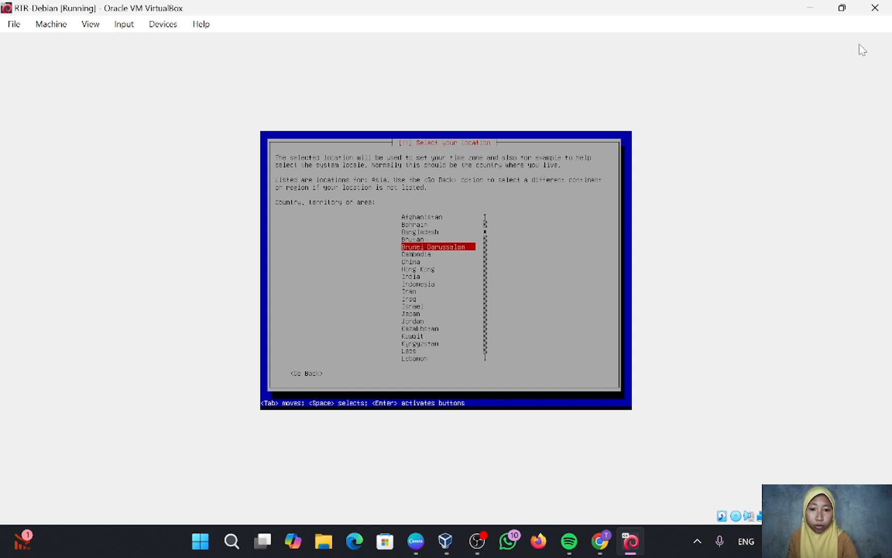
pyautogui.press('Down')
pyautogui.press('Down')
pyautogui.press('Down')
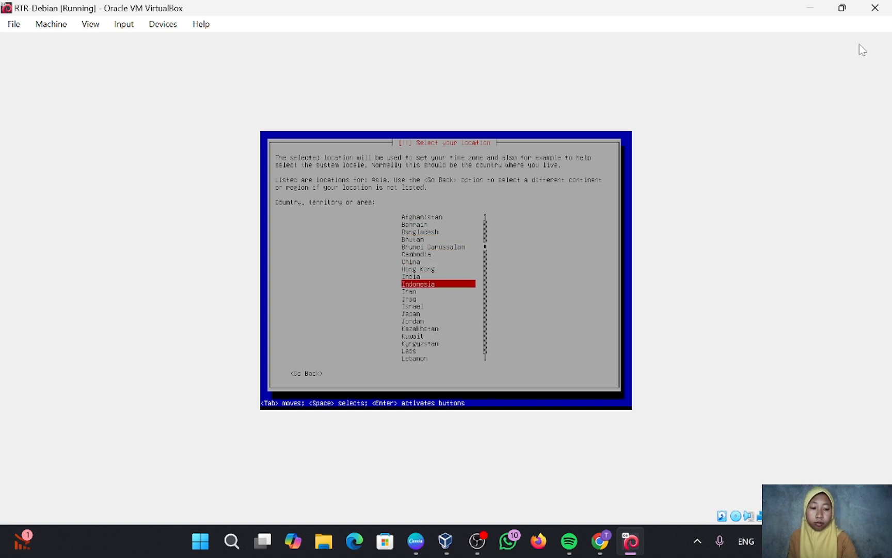
pyautogui.press('Return')
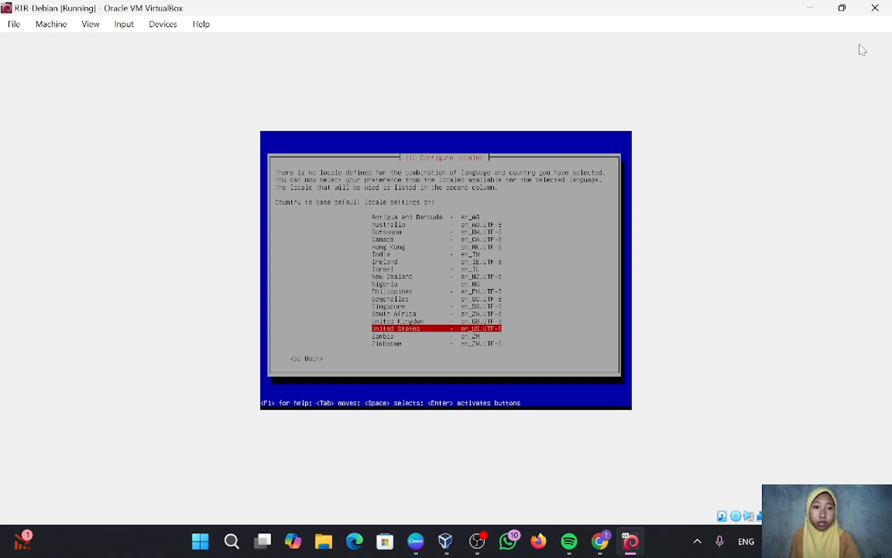
pyautogui.press('Return')
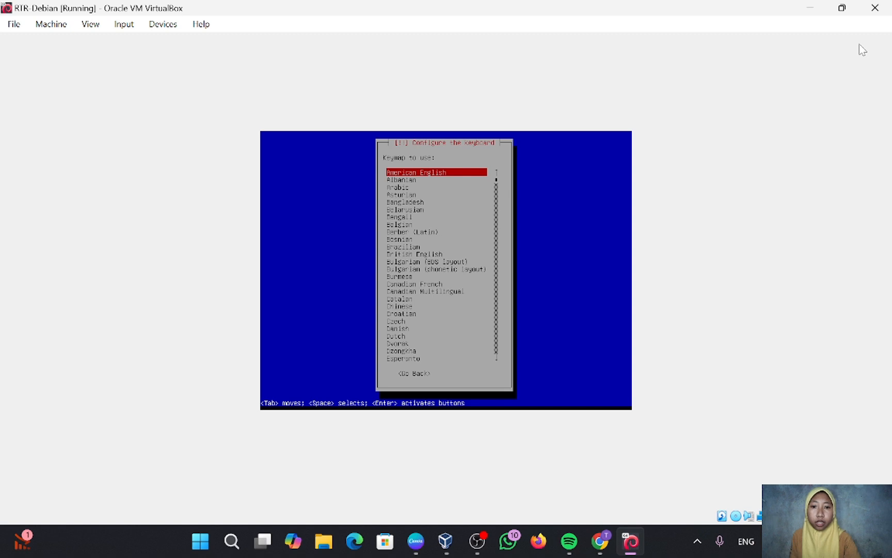
pyautogui.press('Return')
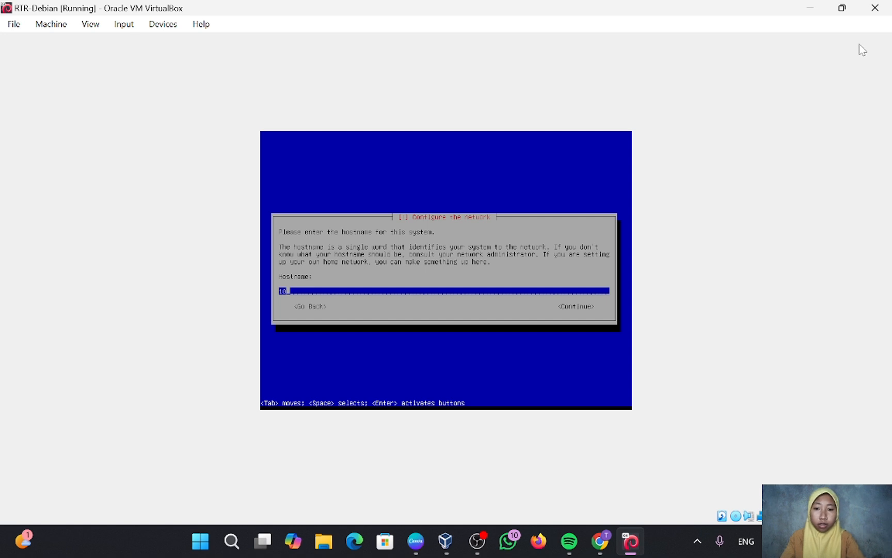
# Set the system hostname to rtr-debian.
pyautogui.press('BackSpace')
pyautogui.press('BackSpace')
pyautogui.write('rt')
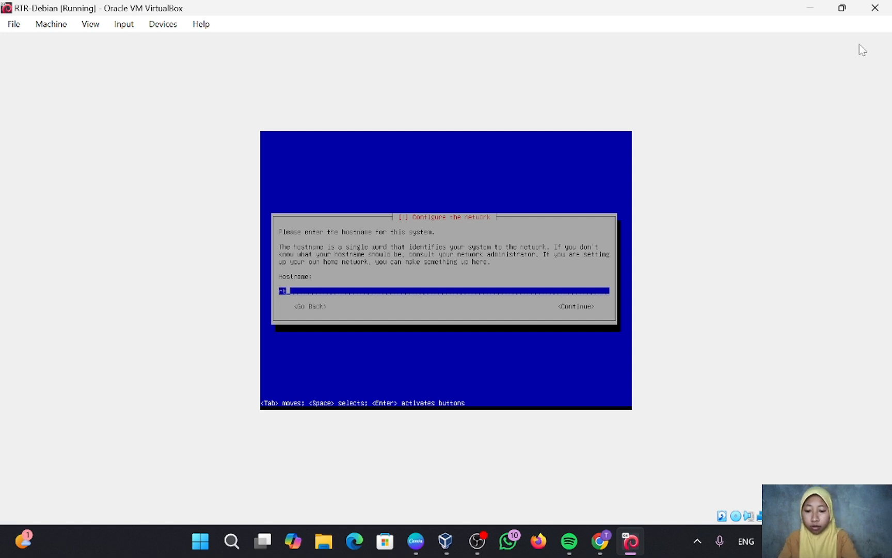
pyautogui.write('r-debian')
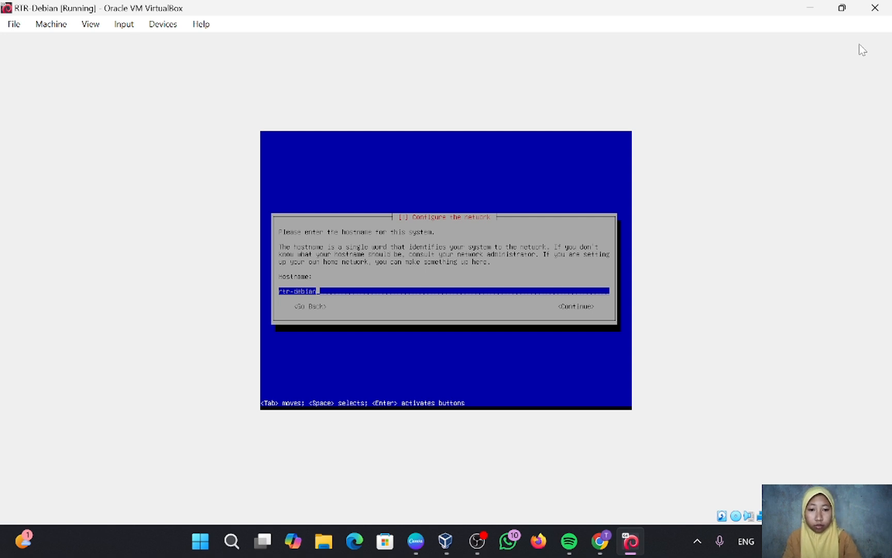
pyautogui.press('Tab')
pyautogui.press('Return')
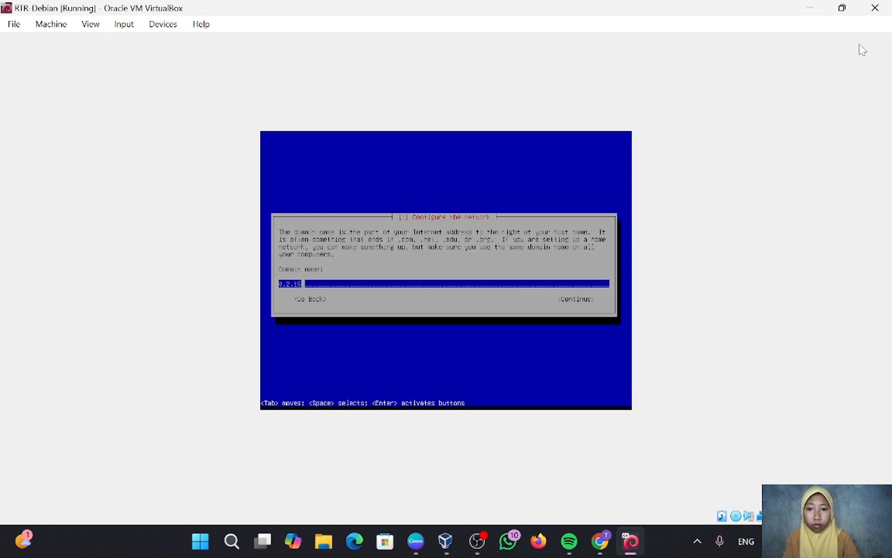
# Set the domain name to rtr-debian.com and start entering the root password.
pyautogui.press('BackSpace')
pyautogui.press('BackSpace')
pyautogui.press('BackSpace')
pyautogui.press('BackSpace')
pyautogui.press('BackSpace')
pyautogui.press('BackSpace')
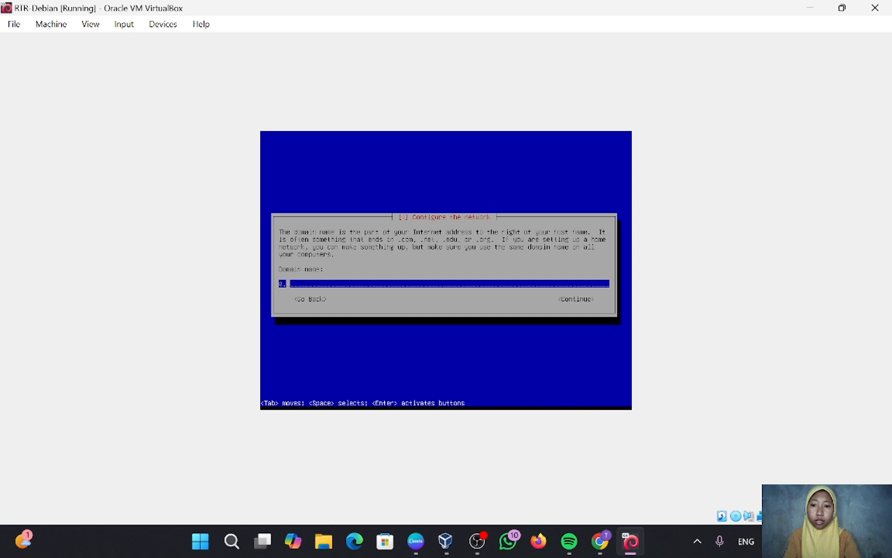
pyautogui.write('rtr')
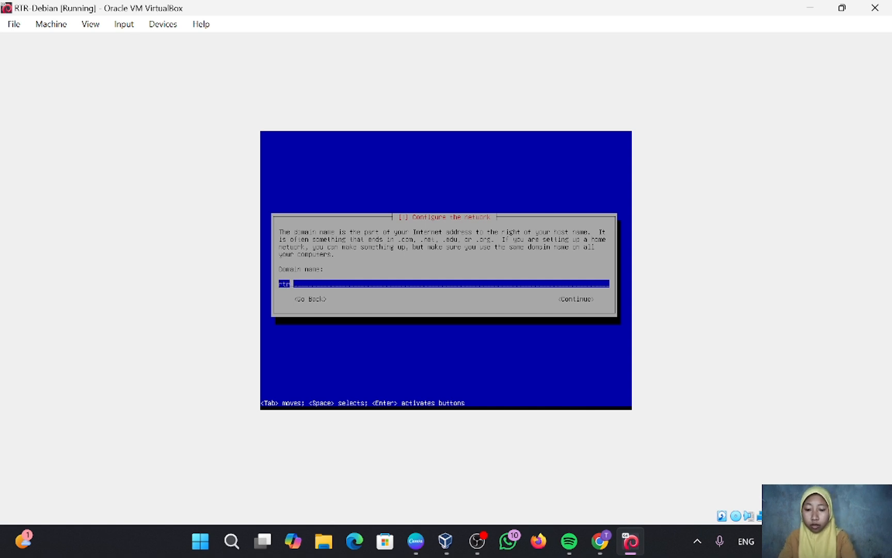
pyautogui.write('-deb')
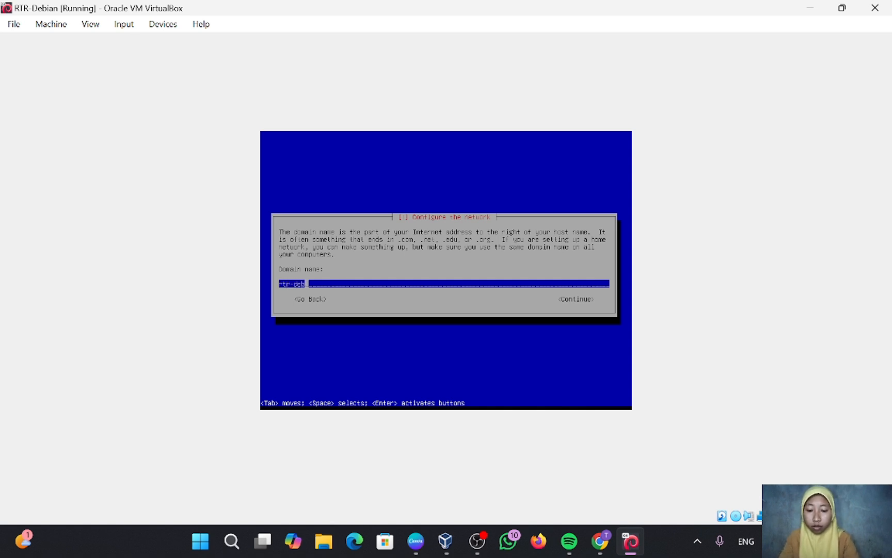
pyautogui.write('ian.com')
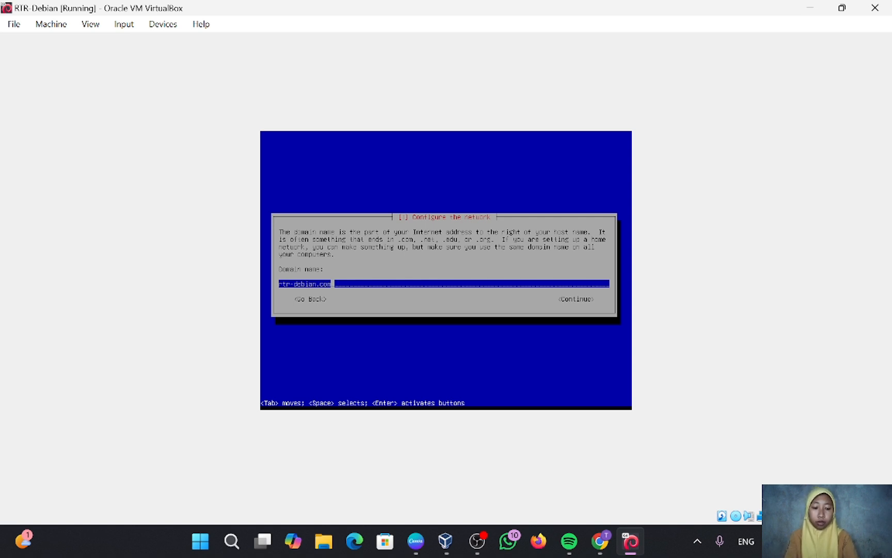
pyautogui.press('Return')
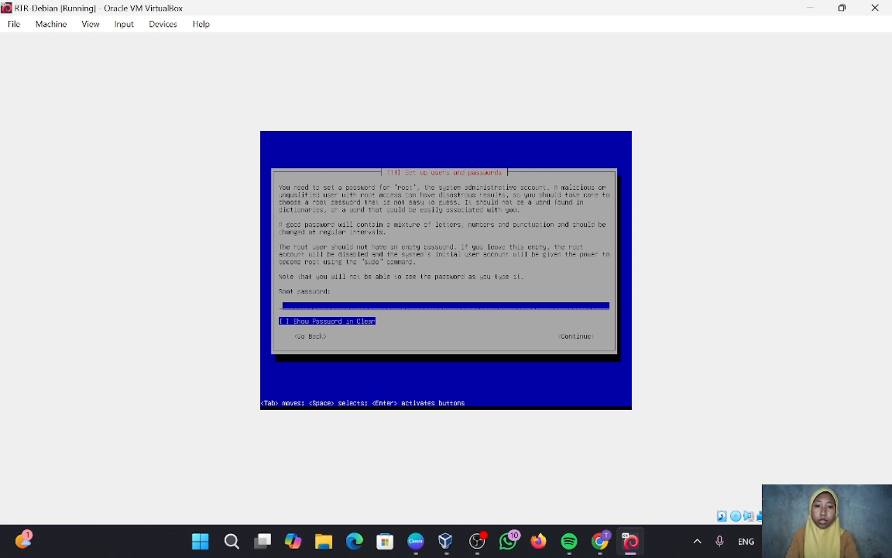
pyautogui.write('***')
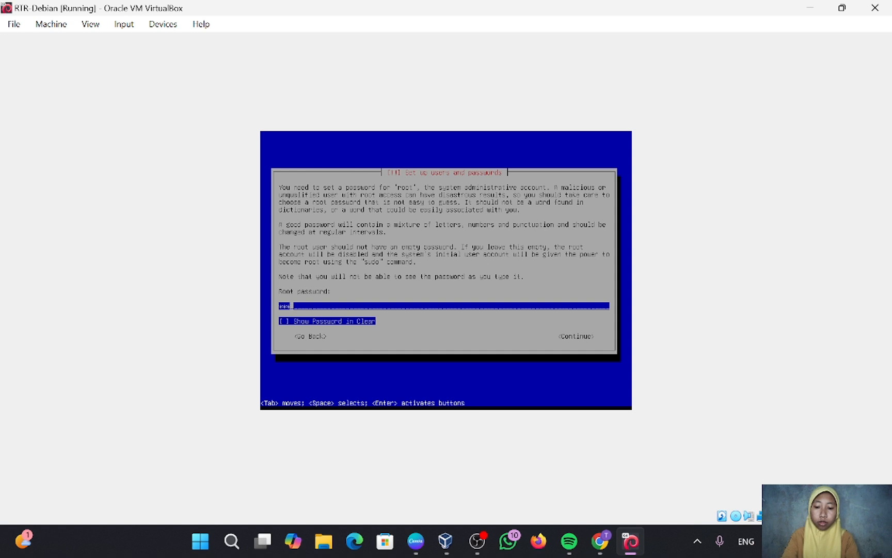
pyautogui.write('**')
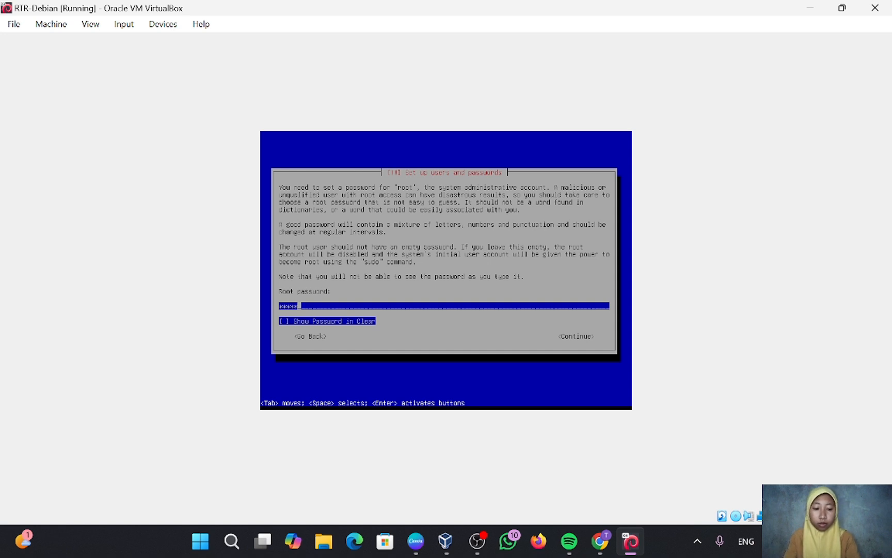
# Submit the root password and confirm it by re-entering it.
pyautogui.press('Return')
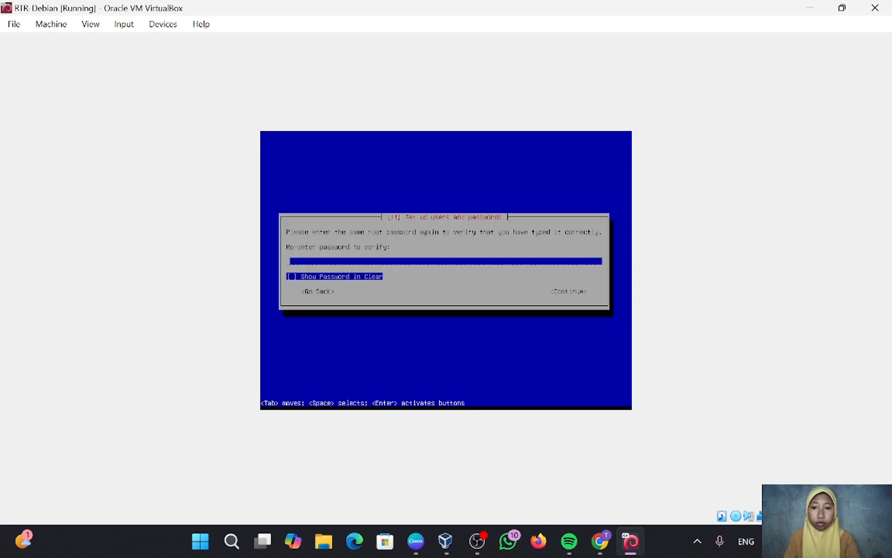
pyautogui.write('*****')
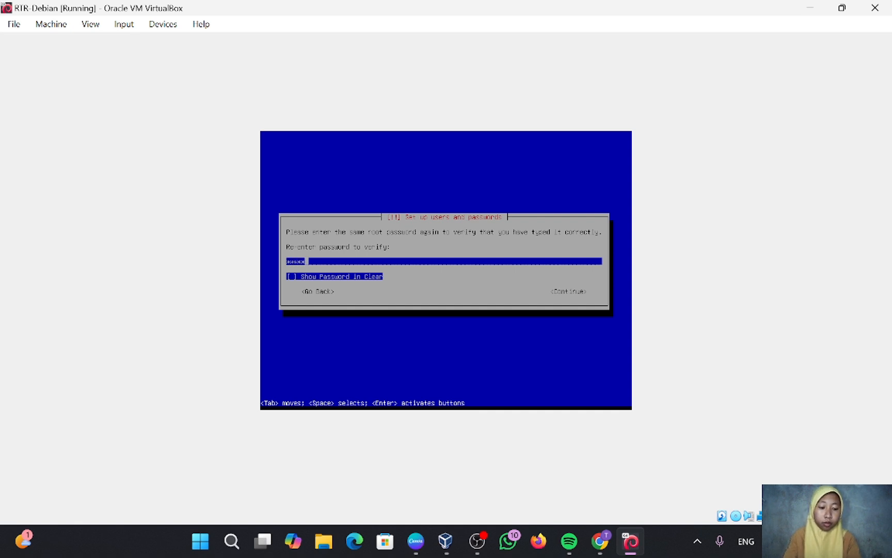
pyautogui.press('Return')
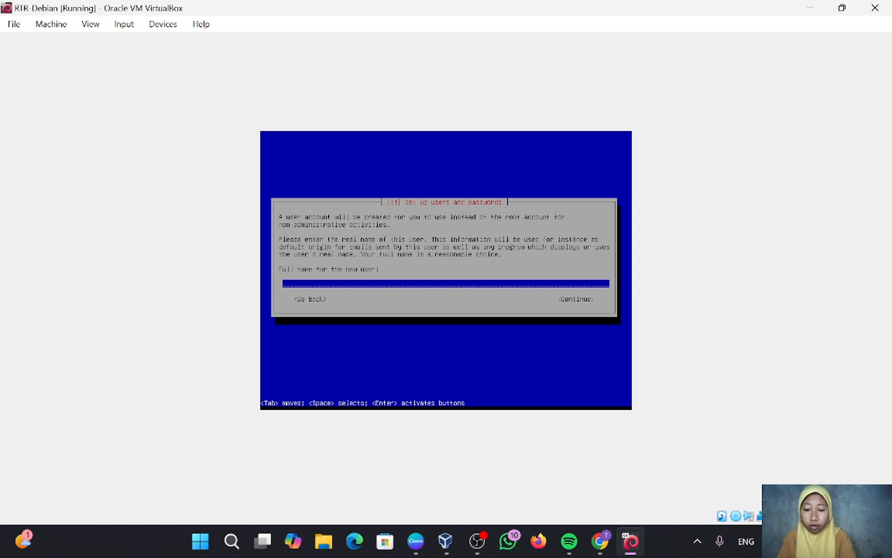
# Create the user account with full name 'routerdebian' and the suggested username.
pyautogui.write('router')
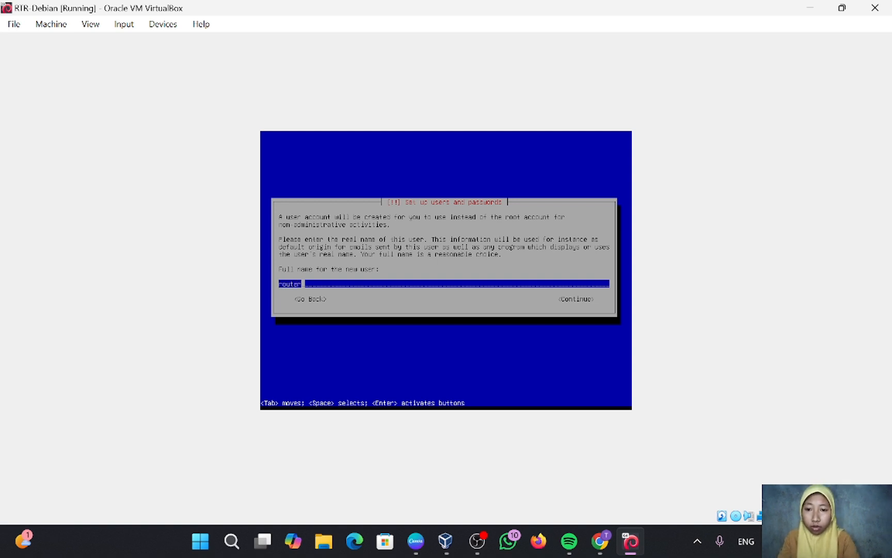
pyautogui.write('debian')
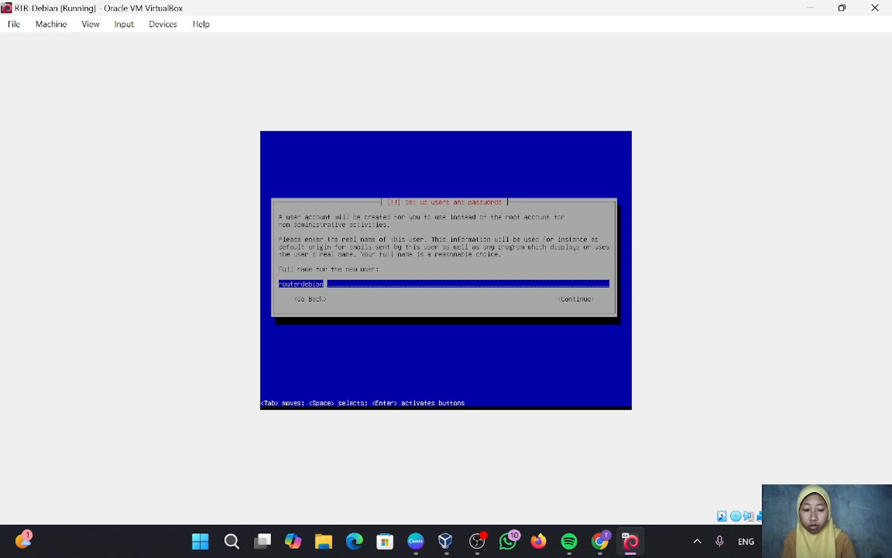
pyautogui.press('Tab')
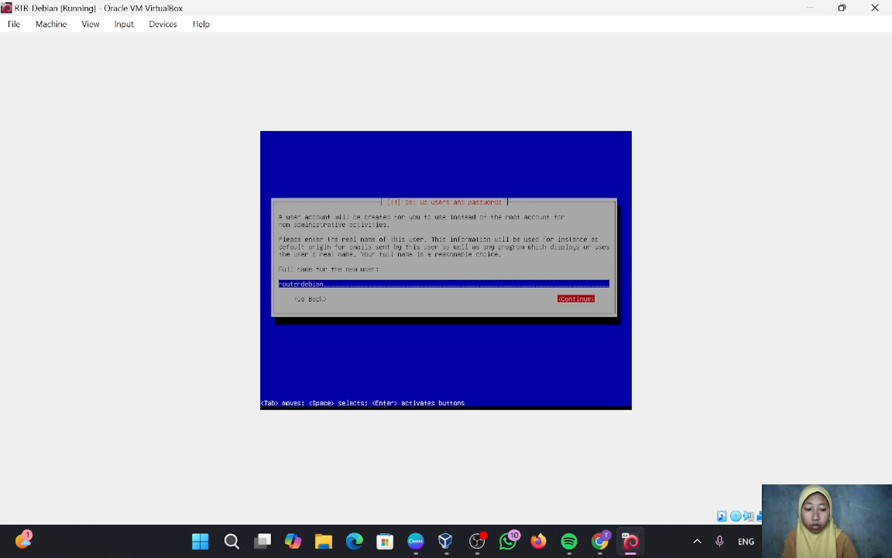
pyautogui.press('Return')
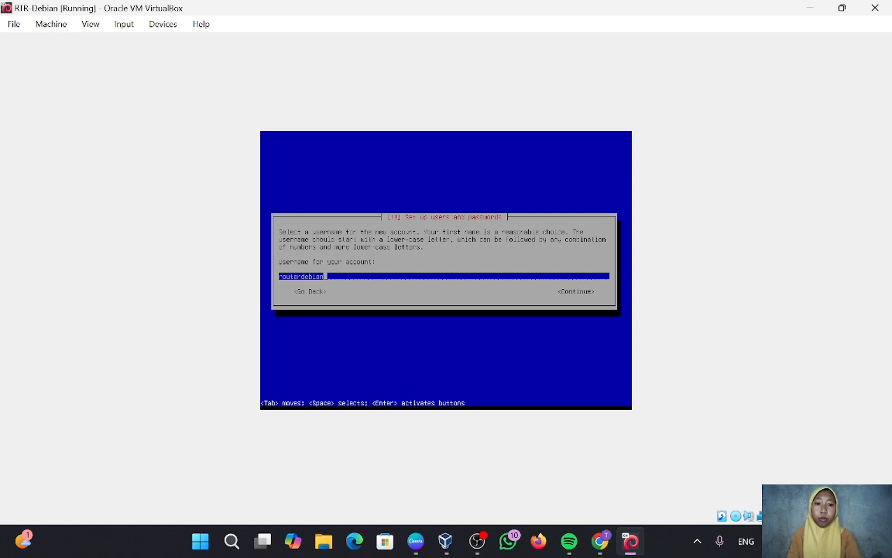
pyautogui.press('Tab')
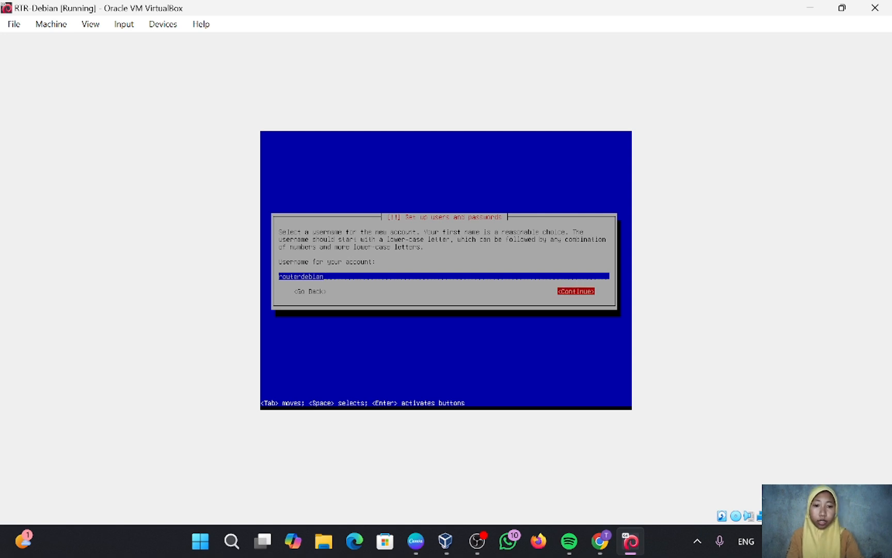
pyautogui.press('Return')
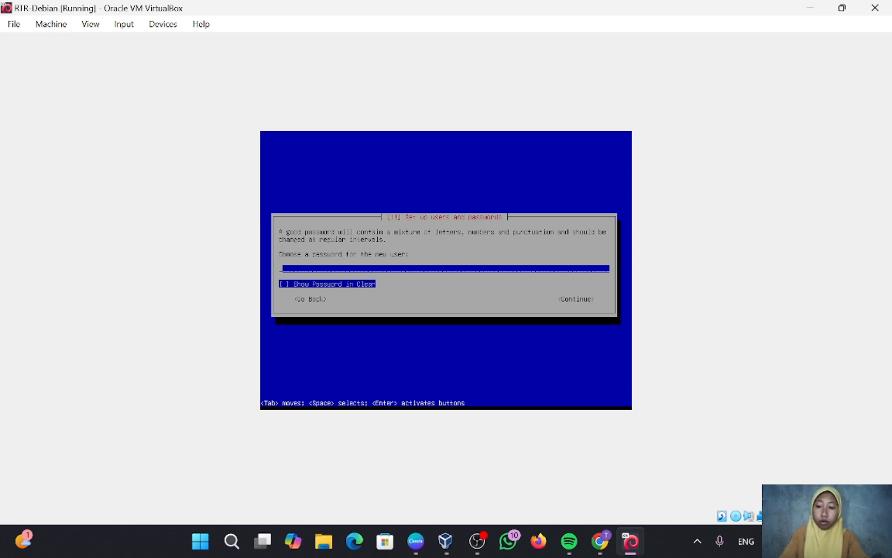
# Set the new user's password and confirm it by re-entering it.
pyautogui.write('*****')
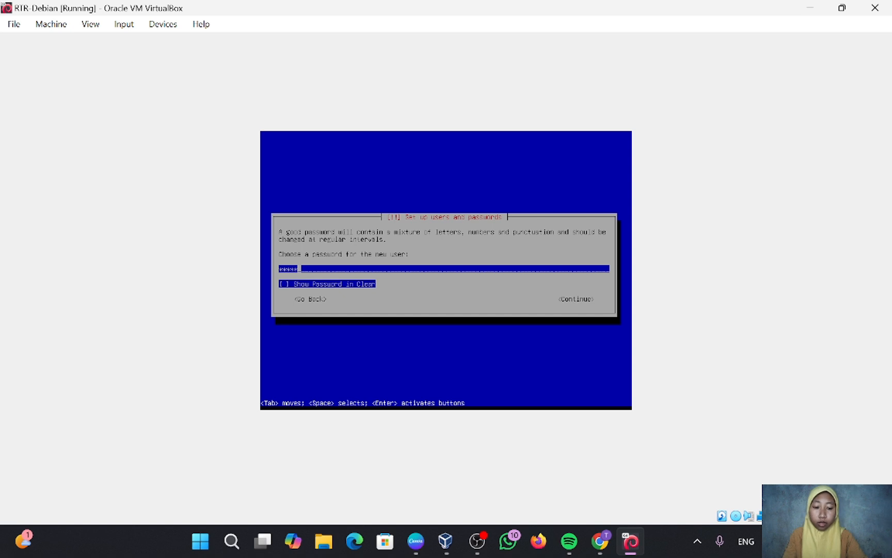
pyautogui.press('Tab')
pyautogui.press('Tab')
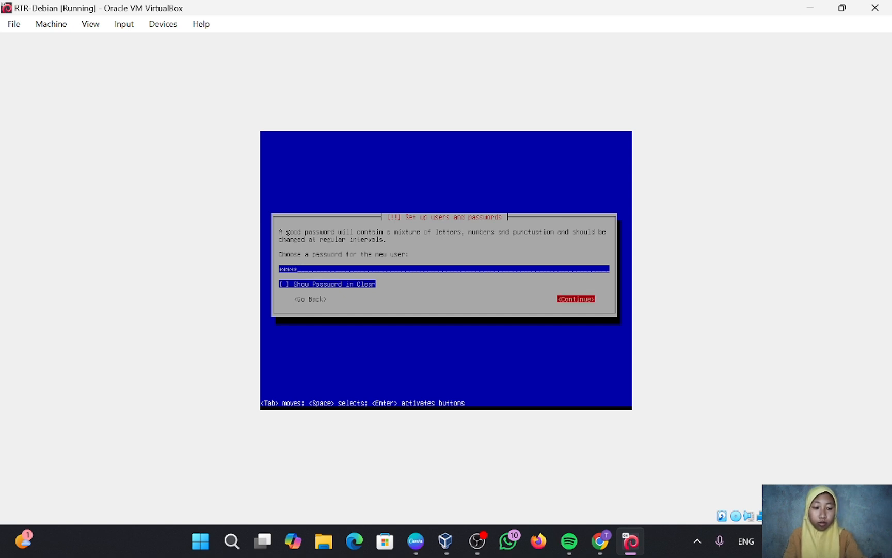
pyautogui.press('Return')
pyautogui.write('*****')
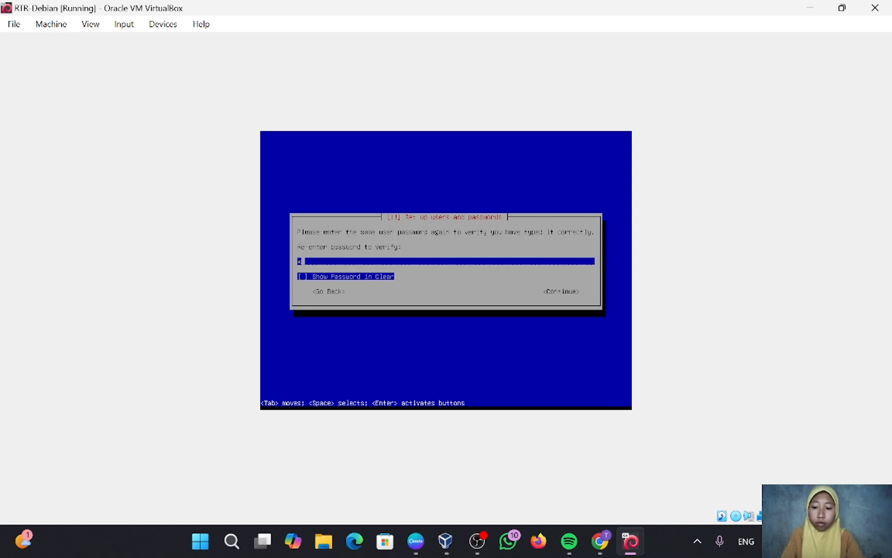
pyautogui.press('Tab')
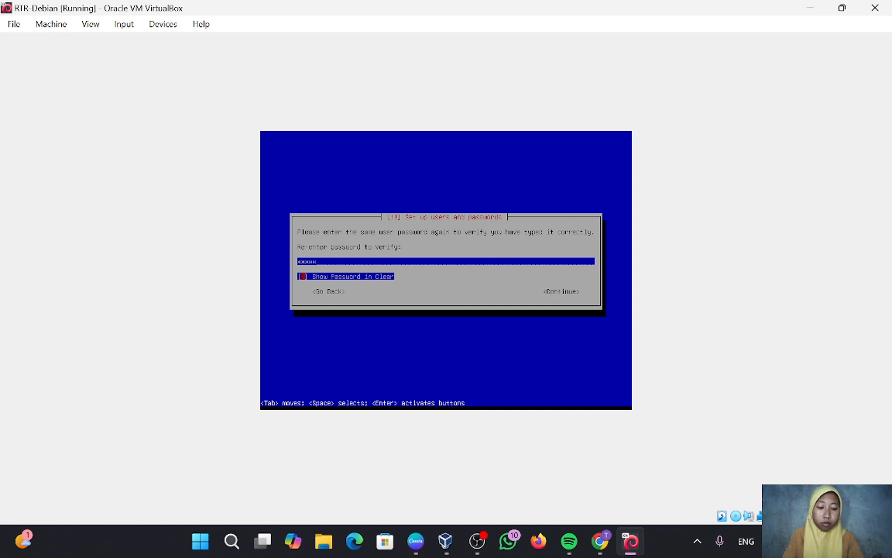
pyautogui.press('Tab')
pyautogui.press('Return')
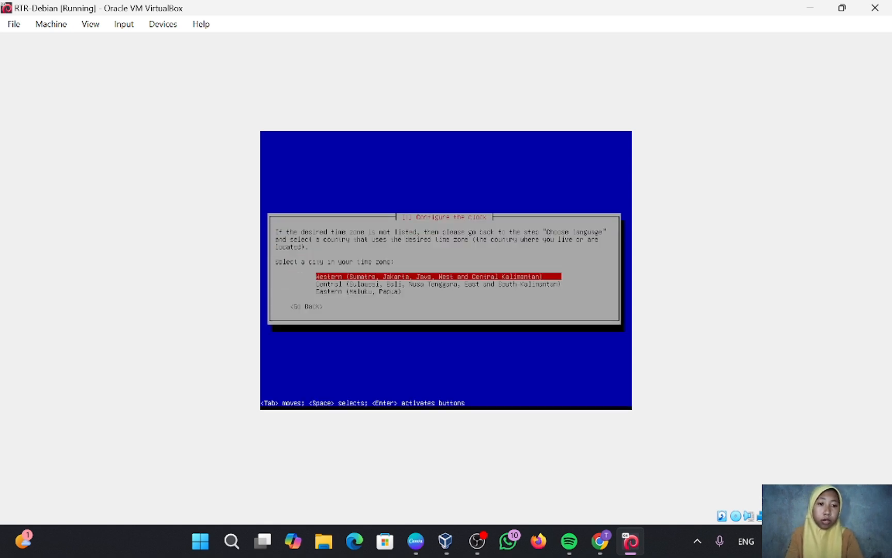
# Choose the Western time zone, then put all files in one partition on sda and write the changes.
pyautogui.press('Return')
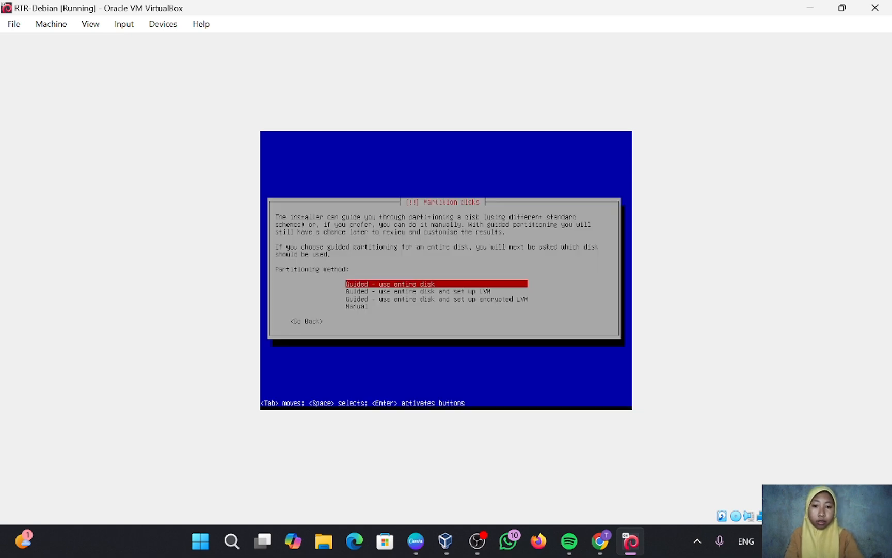
pyautogui.press('Return')
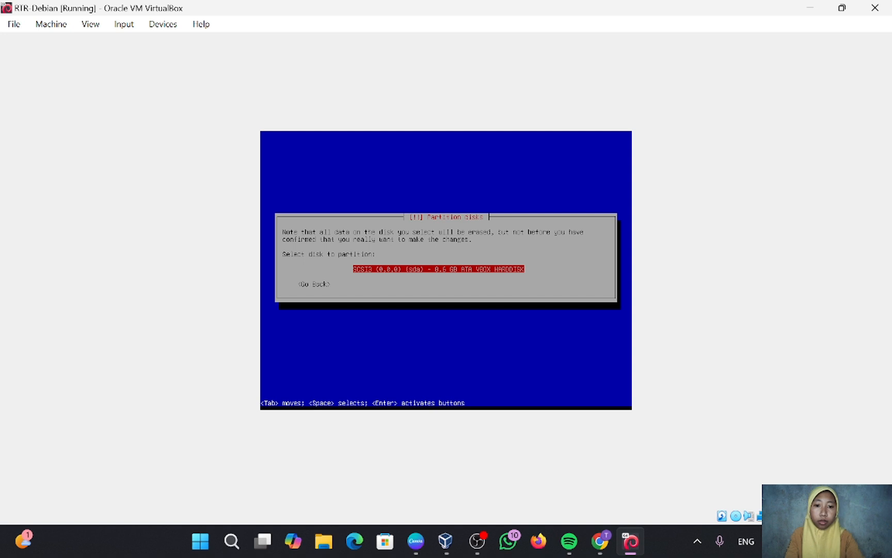
pyautogui.press('Return')
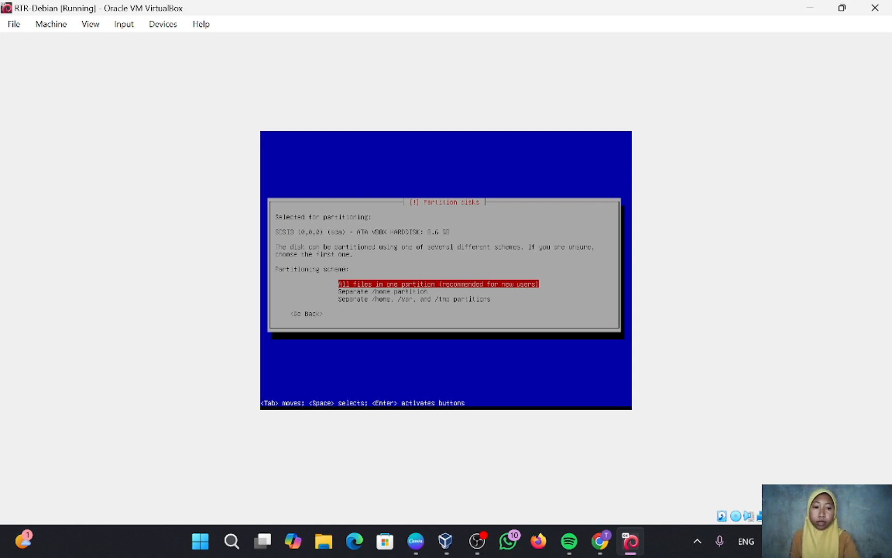
pyautogui.press('Return')
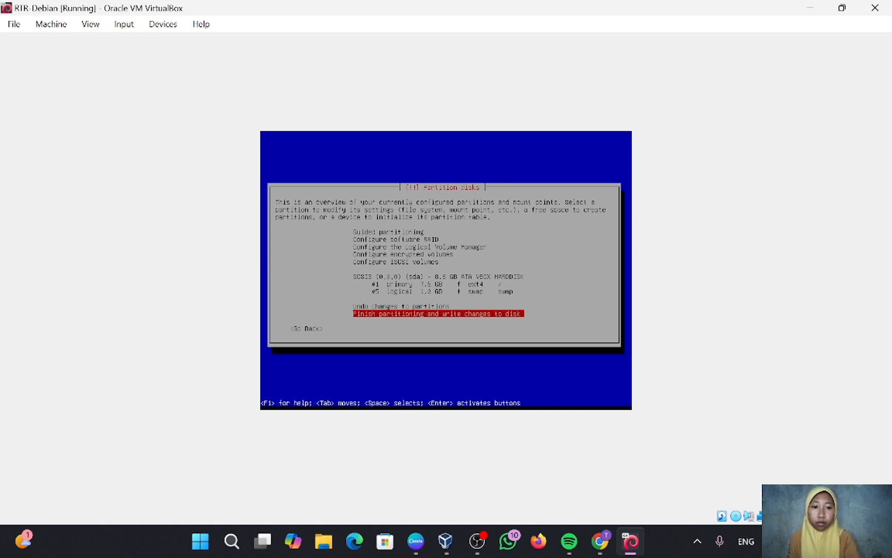
pyautogui.press('Return')
pyautogui.press('Left')
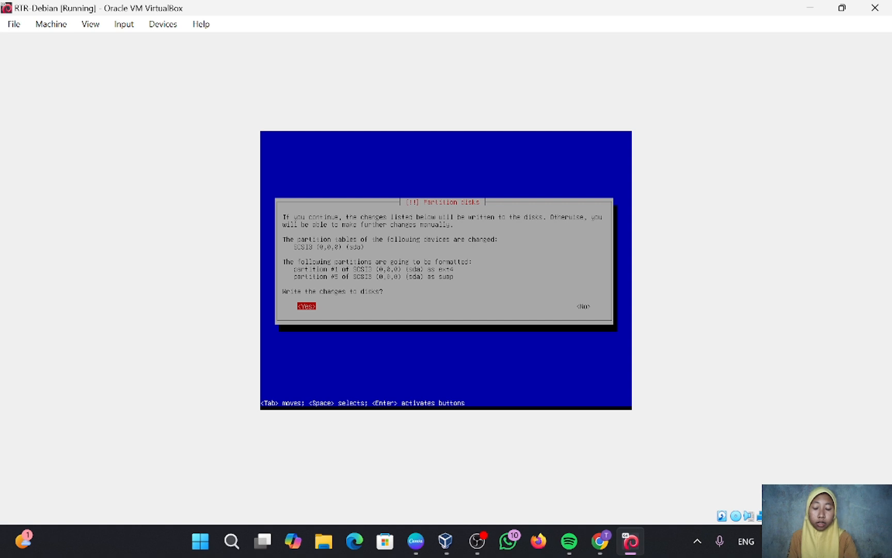
pyautogui.press('Return')
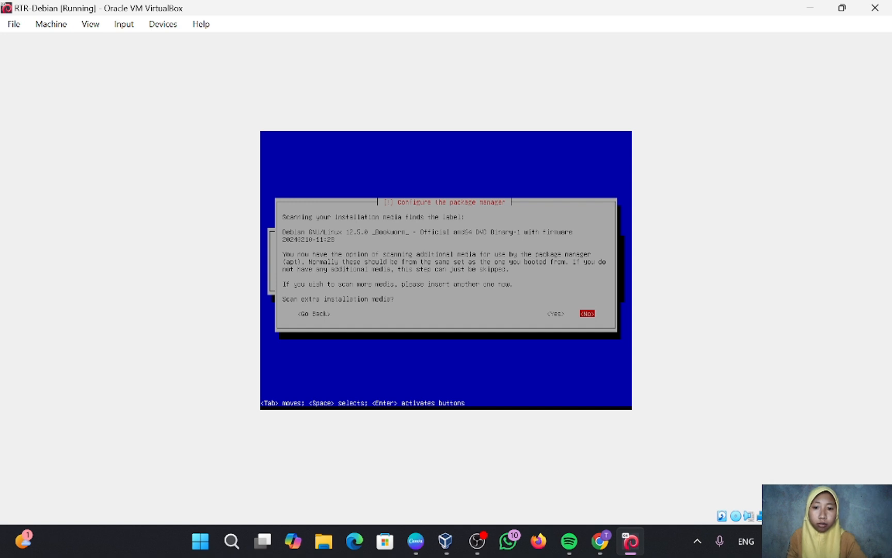
# Decline extra media, a network mirror and popularity-contest, then install software with SSH server added.
pyautogui.press('Return')
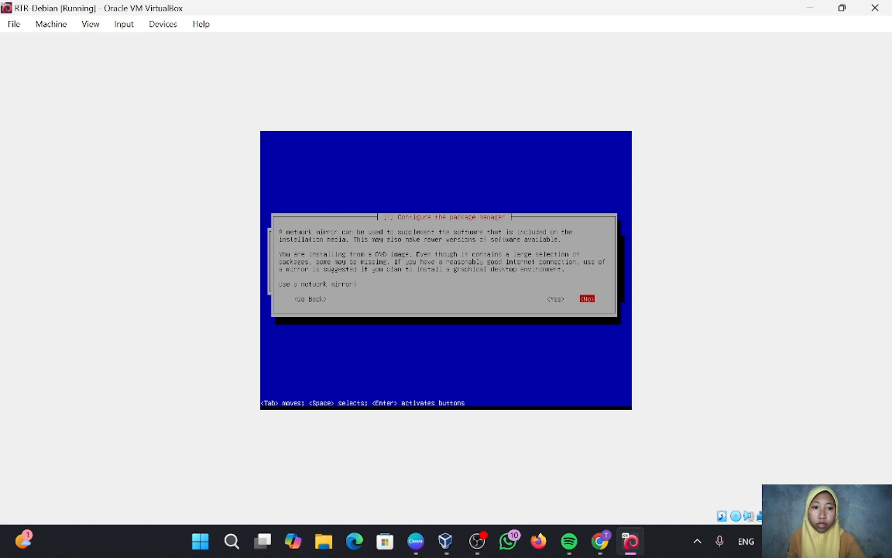
pyautogui.press('Return')
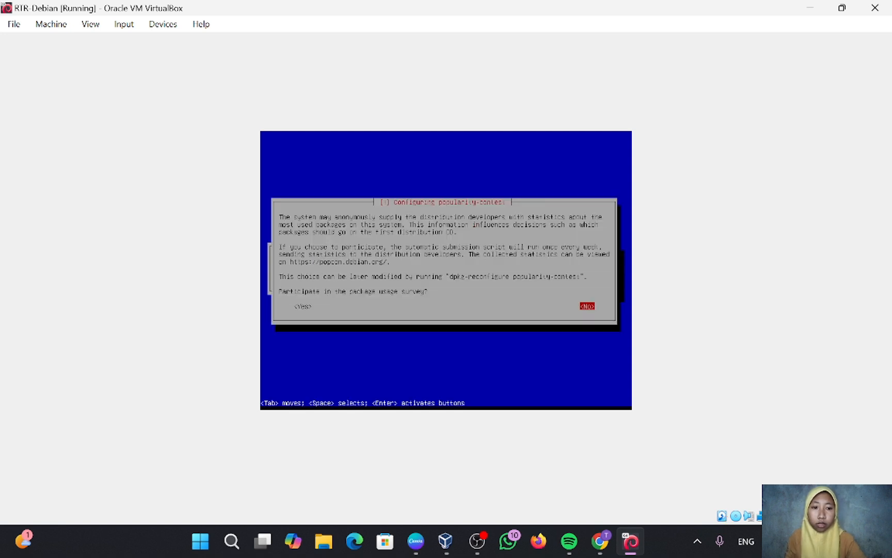
pyautogui.press('Return')
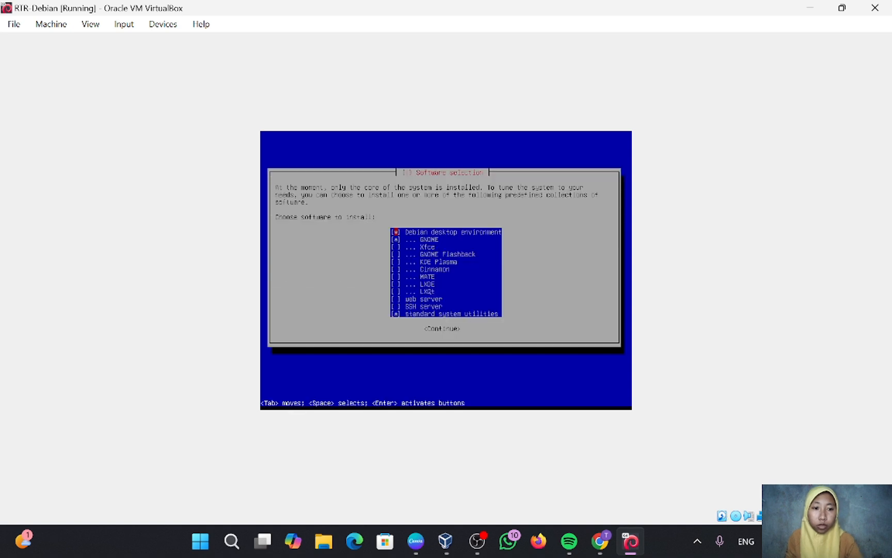
pyautogui.press('Down')
pyautogui.press('Down')
pyautogui.press('Down')
pyautogui.press('Down')
pyautogui.press('Down')
pyautogui.press('Down')
pyautogui.press('Down')
pyautogui.press('Down')
pyautogui.press('Down')
pyautogui.press('Down')
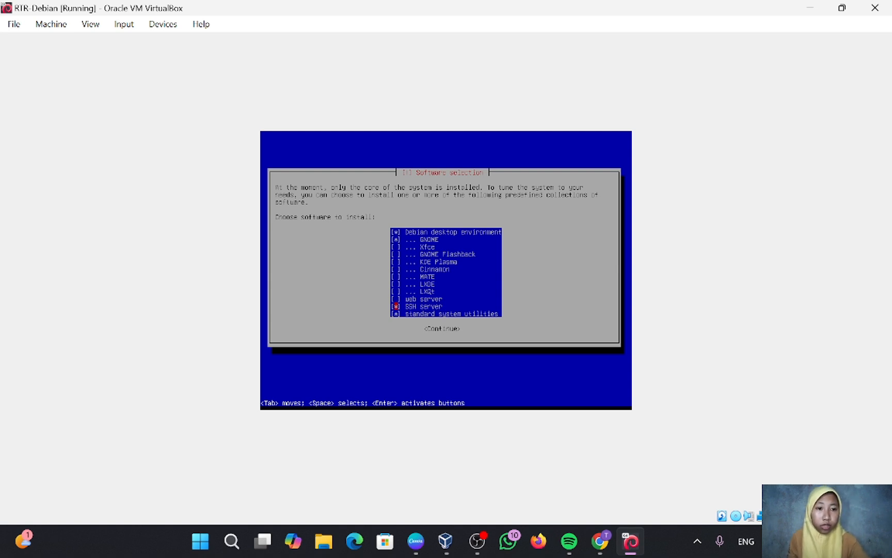
pyautogui.press('Return')
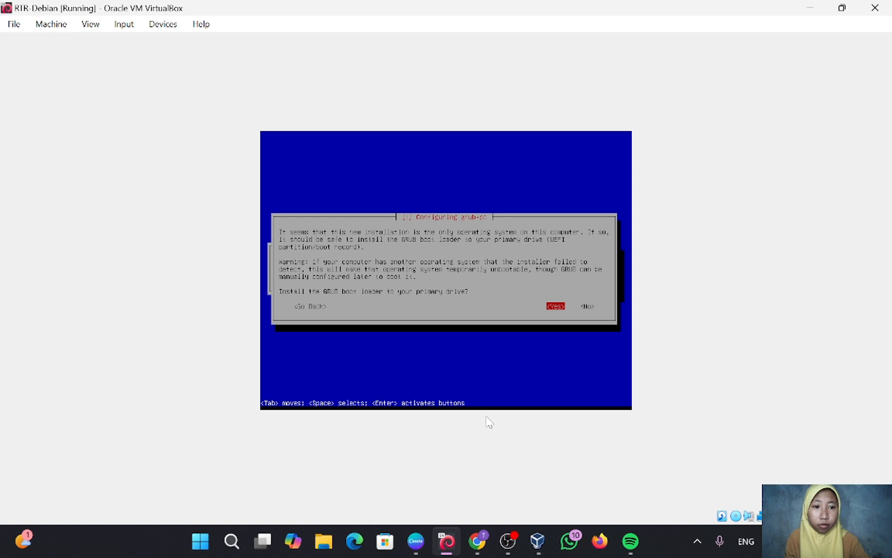
# Install GRUB to /dev/sda and complete the installation, rebooting into Debian 12.
pyautogui.press('Return')
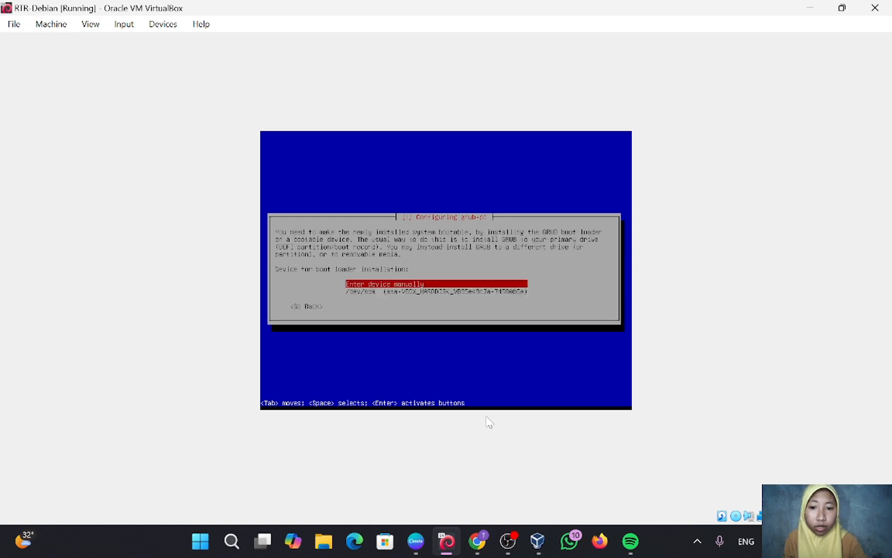
pyautogui.press('Down')
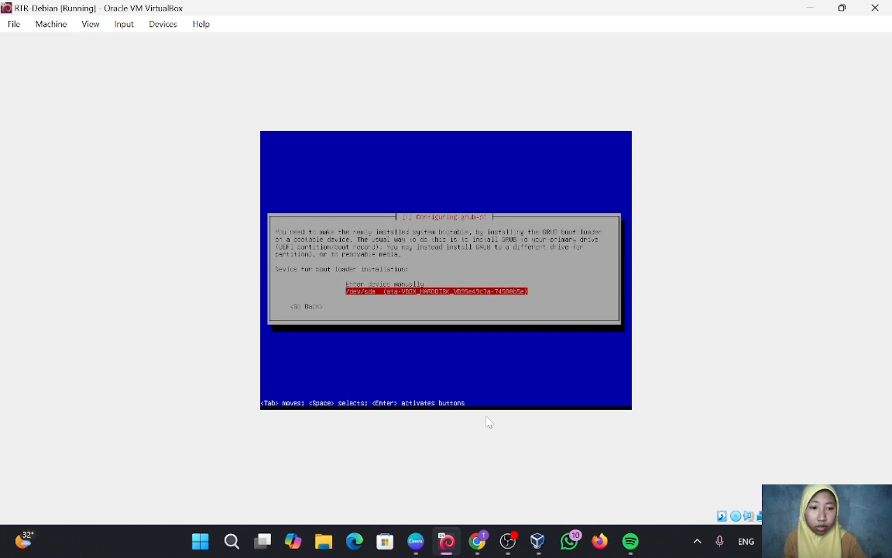
pyautogui.press('Return')
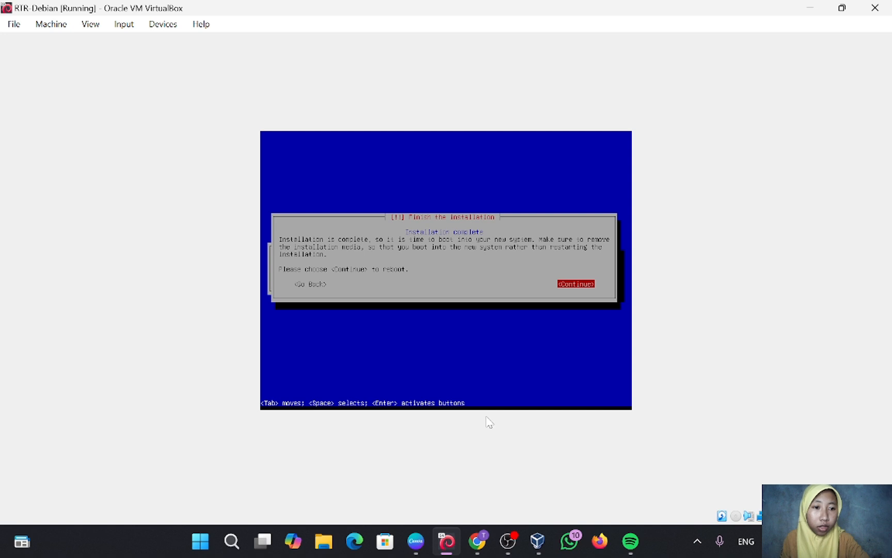
pyautogui.press('Return')
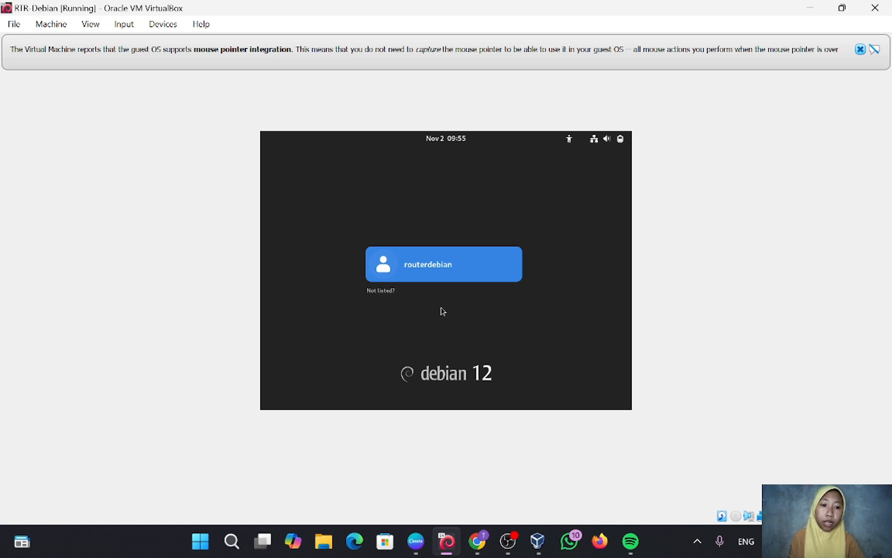
# Log in to the Debian desktop as the new user with their password.
pyautogui.click(448, 267)
pyautogui.write('•••••')
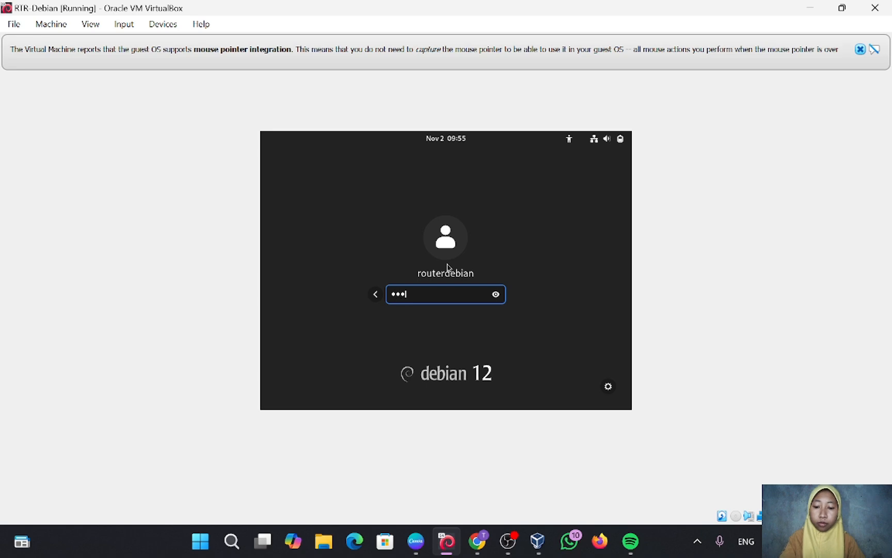
pyautogui.press('Return')
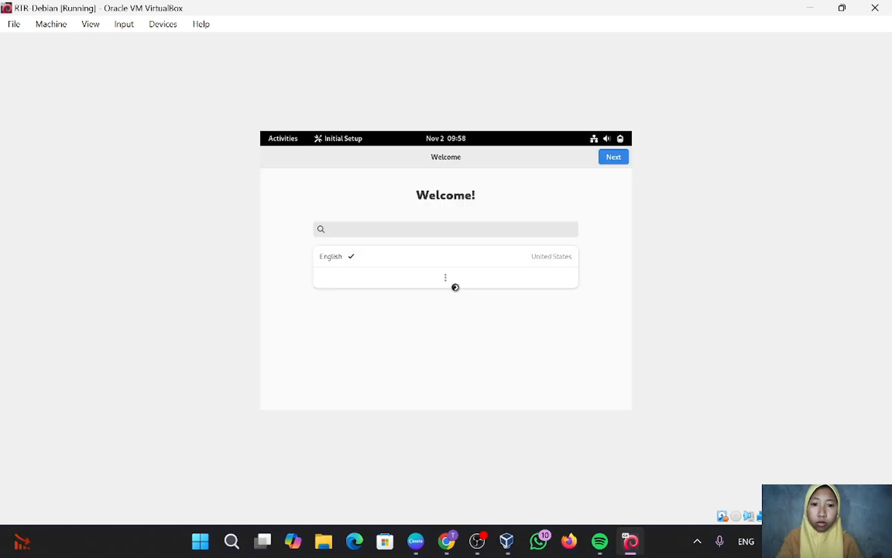
# Accept English, the US keyboard and default privacy, skip online accounts, and start using Debian.
pyautogui.click(615, 159)
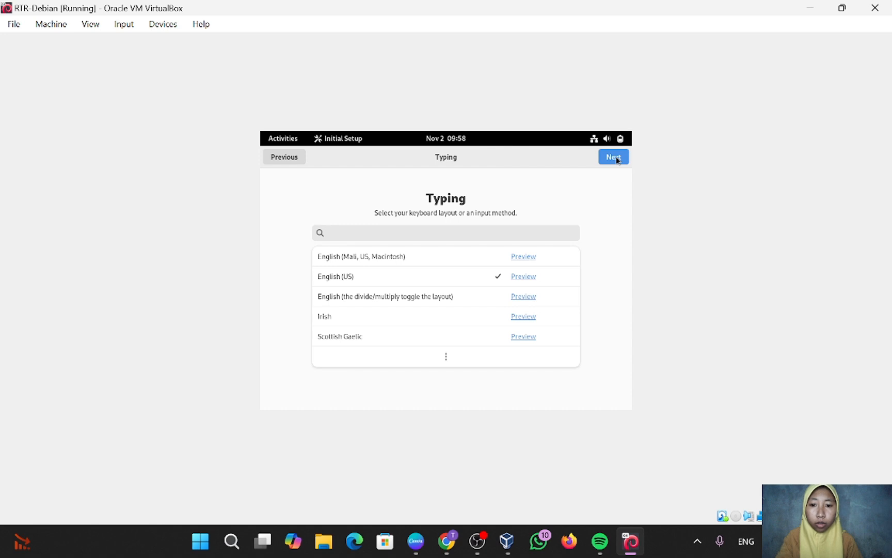
pyautogui.click(616, 159)
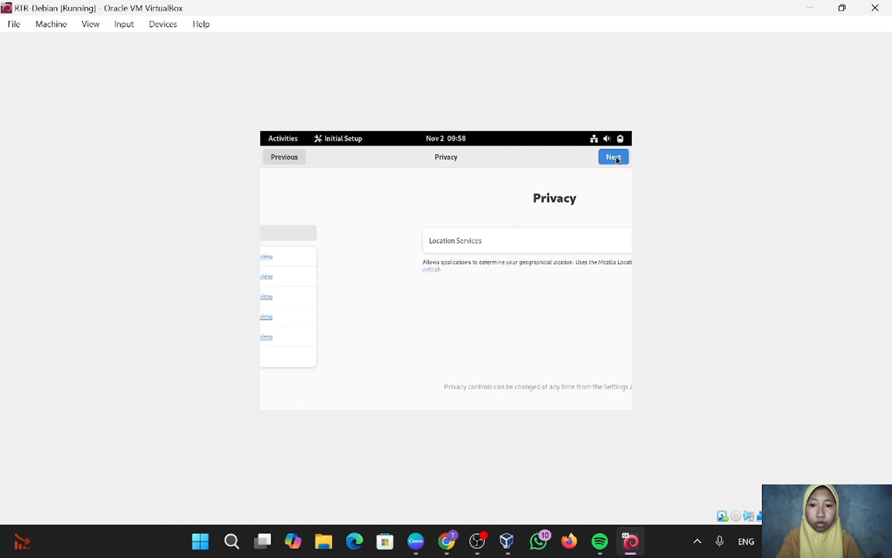
pyautogui.click(616, 158)
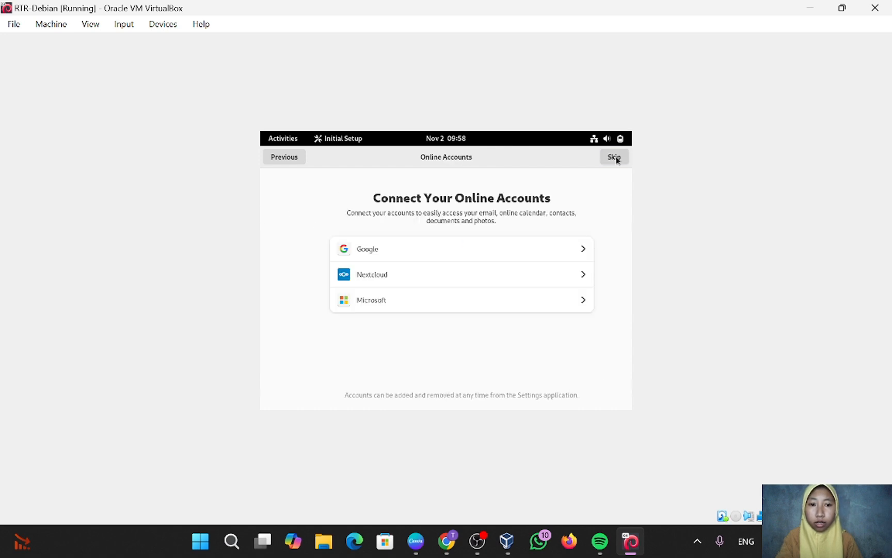
pyautogui.click(616, 158)
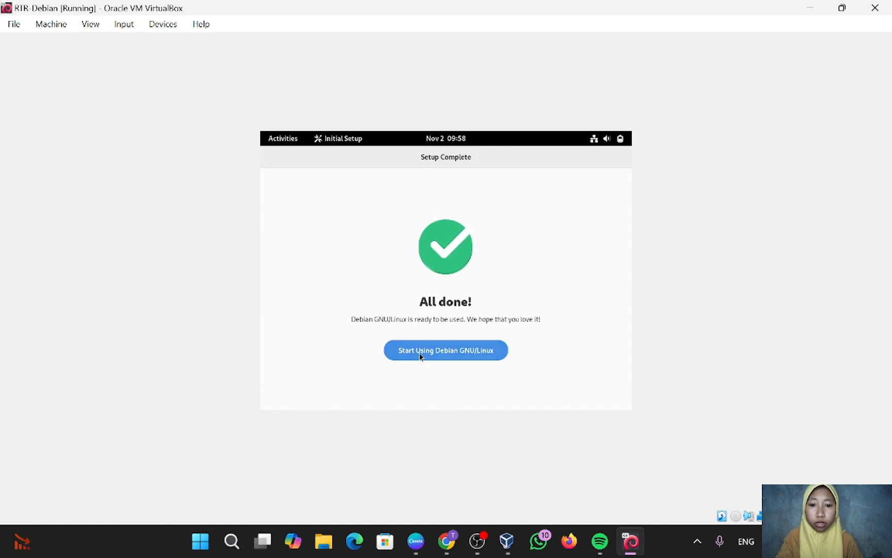
pyautogui.click(419, 356)
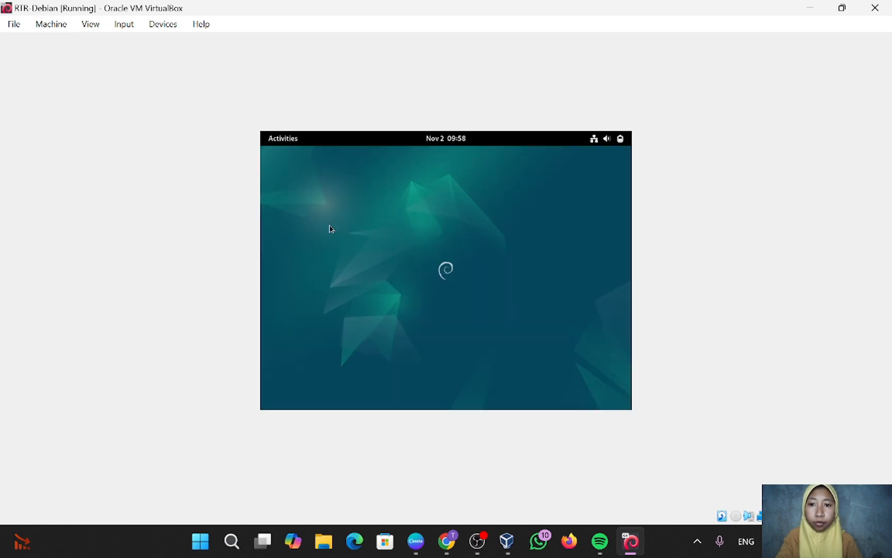
# Run 'systemctl isolate multi-user.target' in a guest terminal and authenticate with the admin password.
pyautogui.hotkey('ctrl', 'alt', 't')
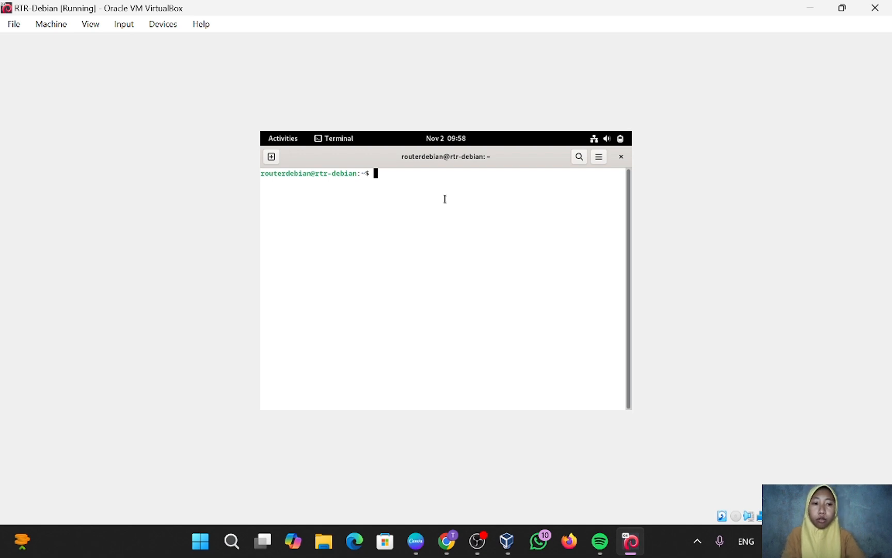
pyautogui.write('sy')
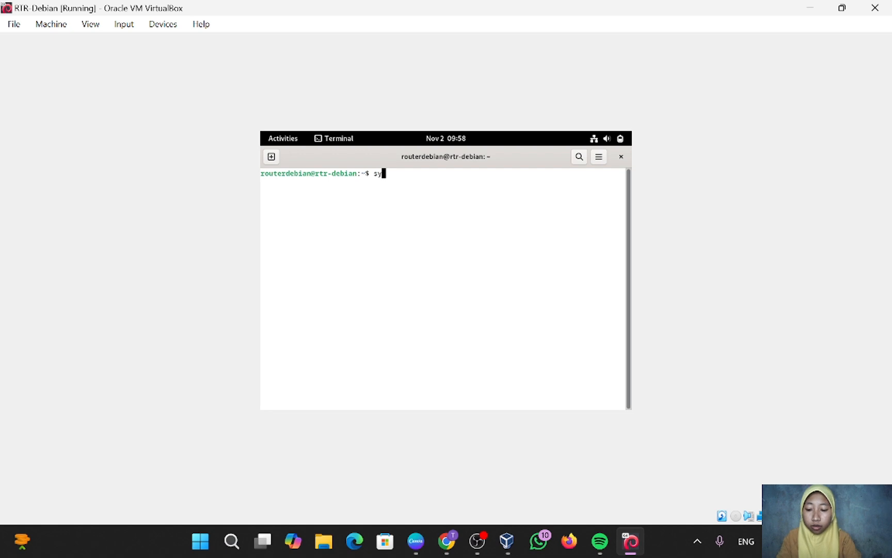
pyautogui.write('stemct')
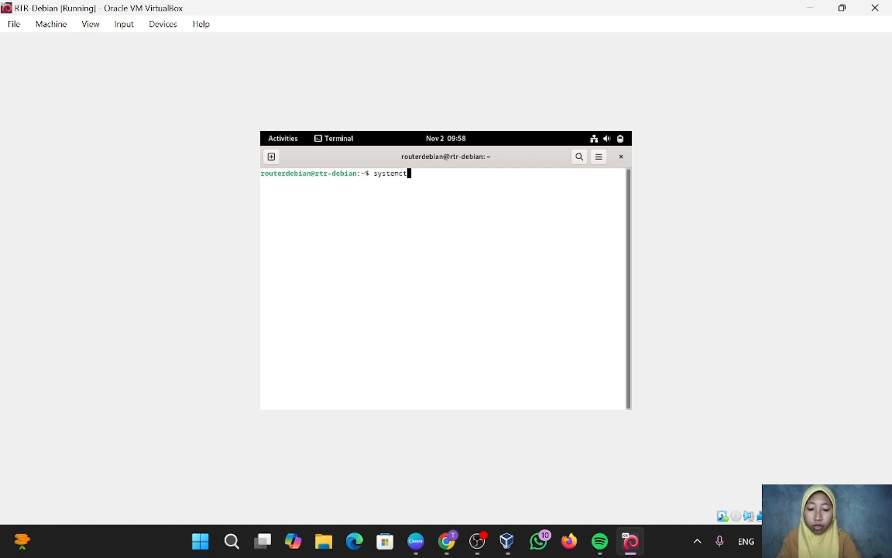
pyautogui.write('l ')
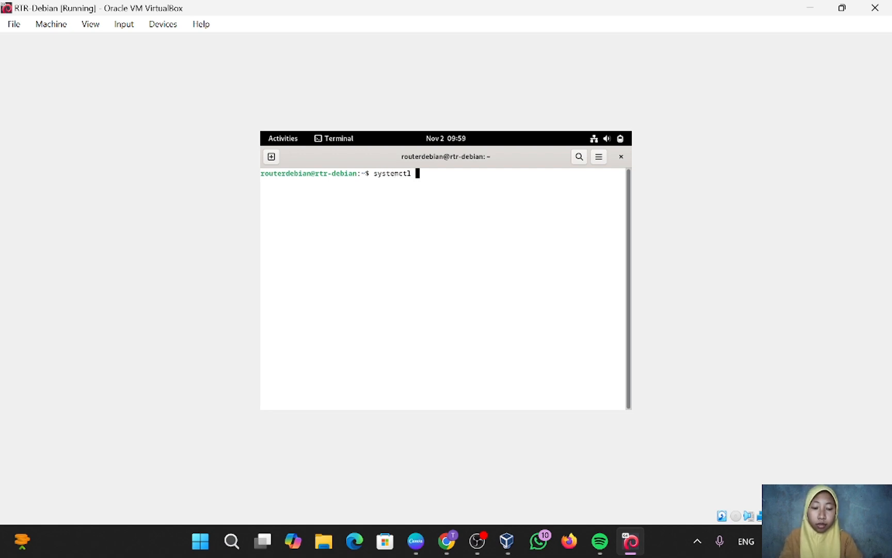
pyautogui.write('isolate ')
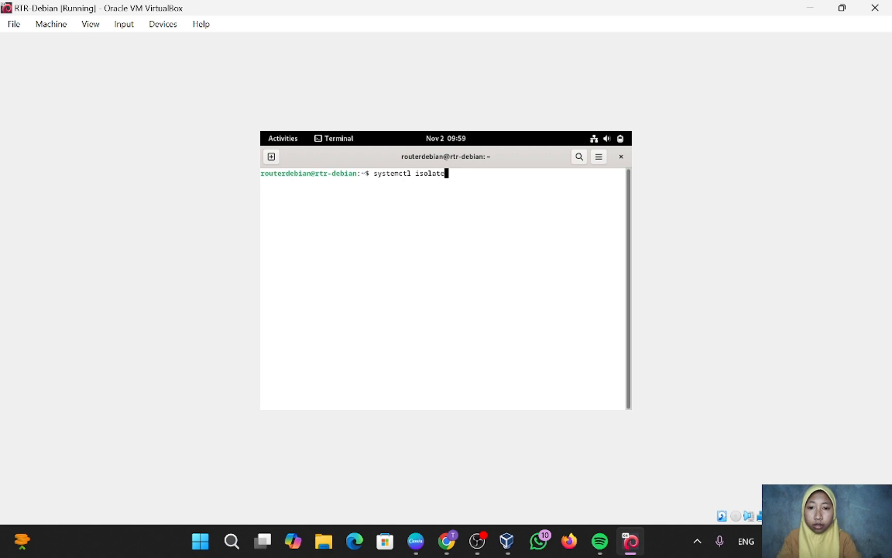
pyautogui.write('m')
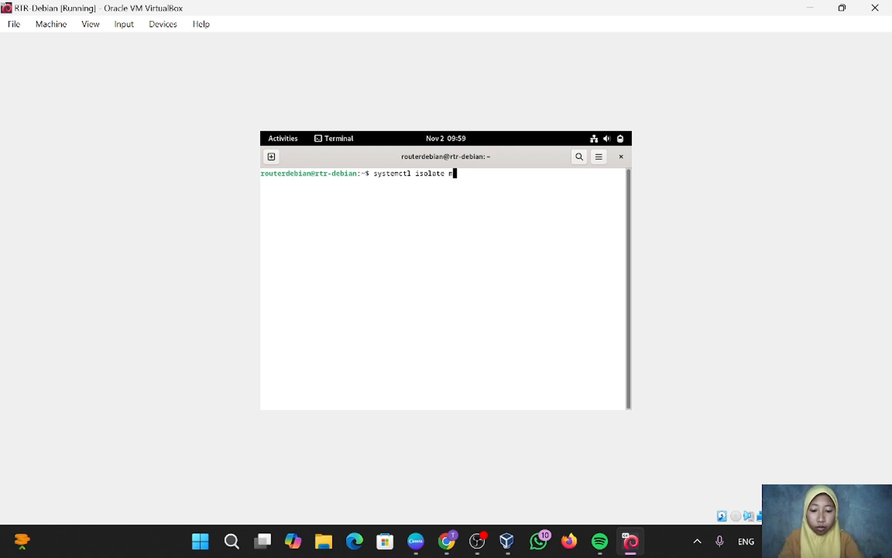
pyautogui.write('ulti')
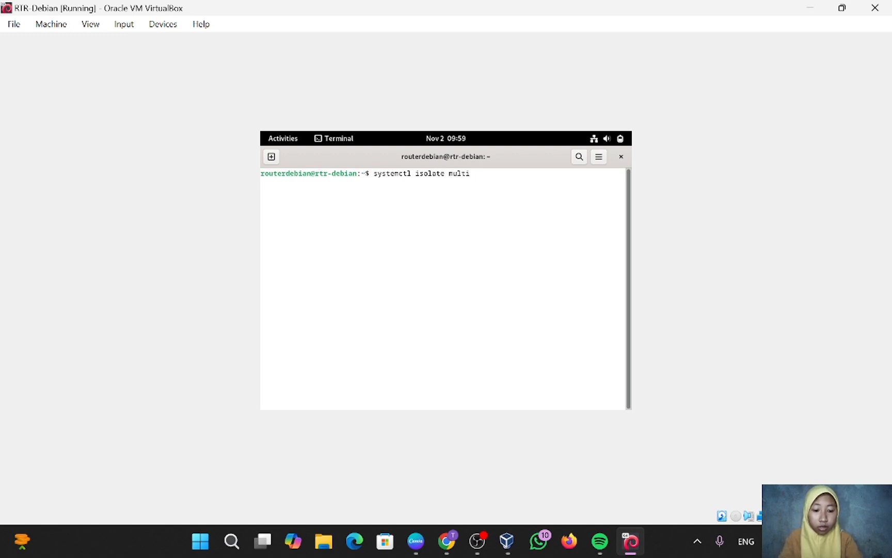
pyautogui.write('-user')
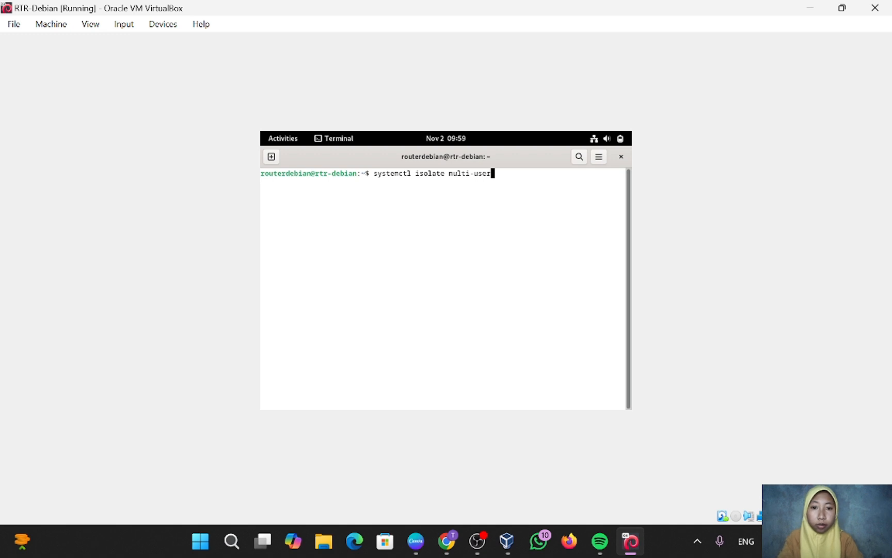
pyautogui.write('.')
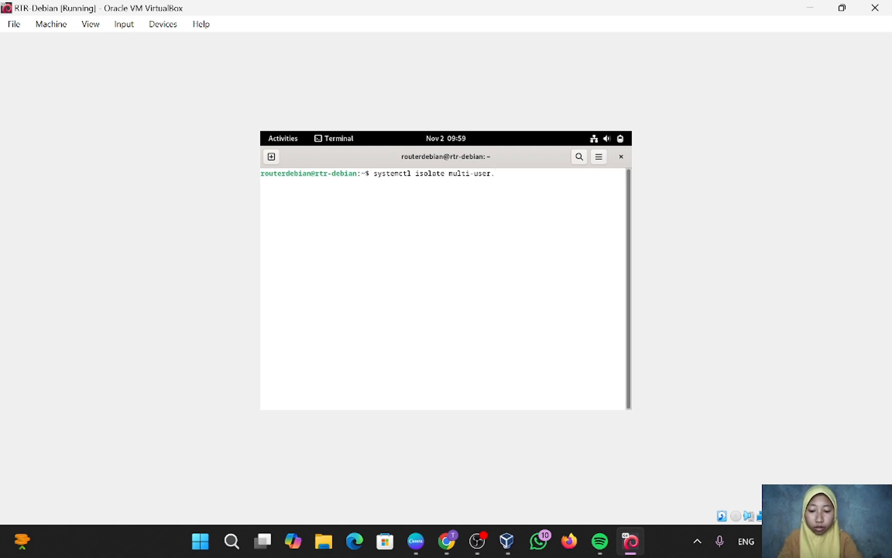
pyautogui.write('target')
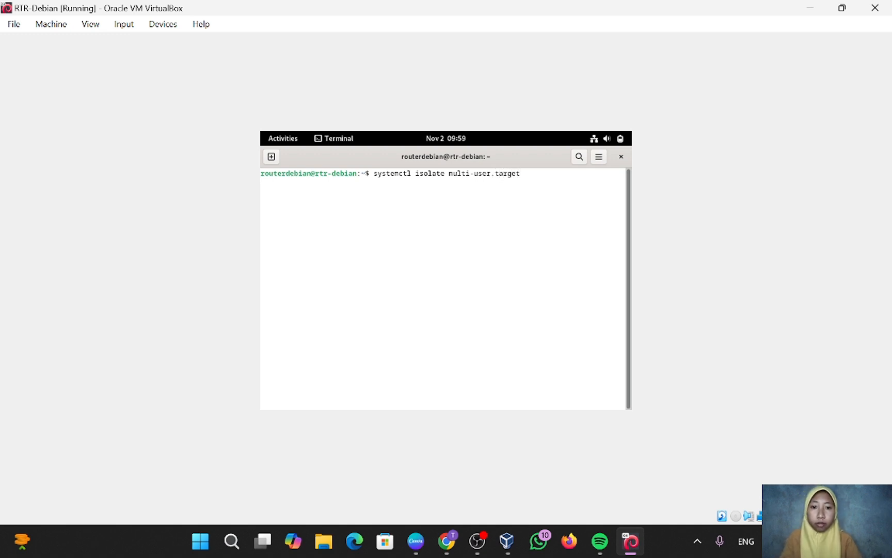
pyautogui.press('Return')
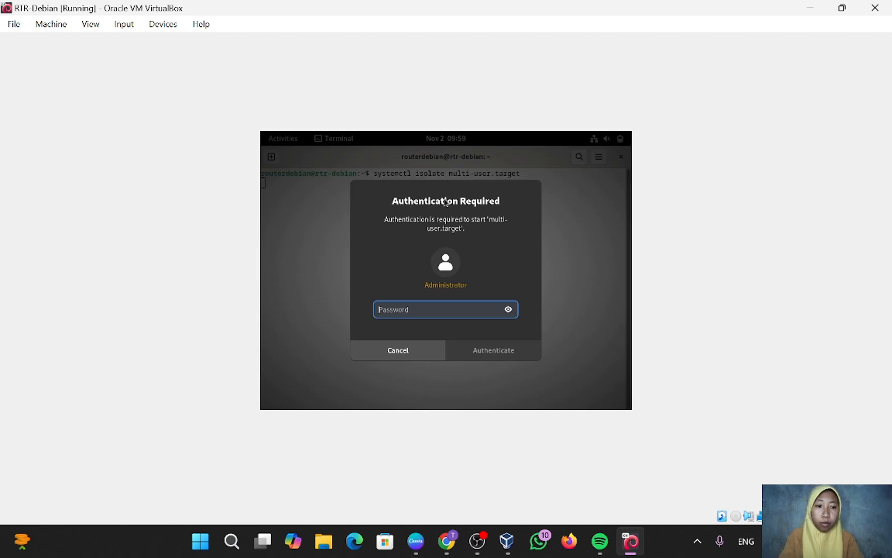
pyautogui.write('•')
pyautogui.write('•••')
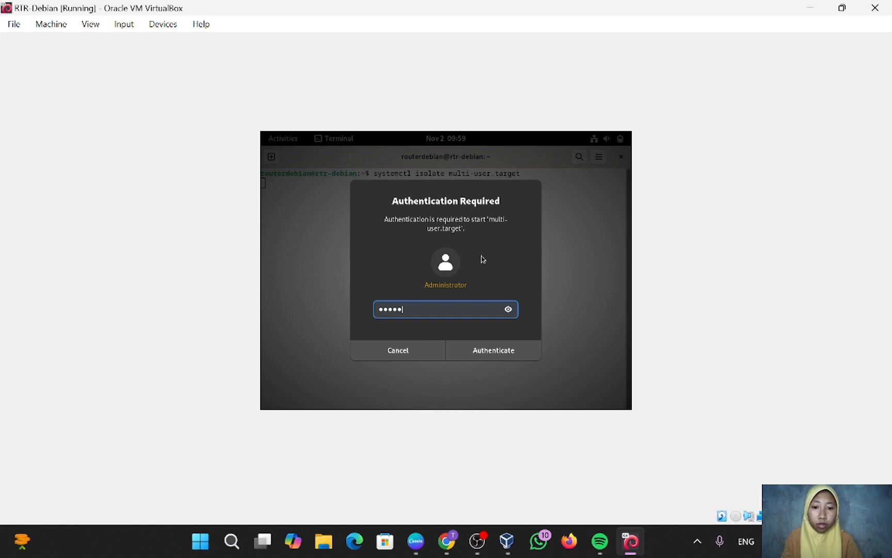
pyautogui.click(487, 354)
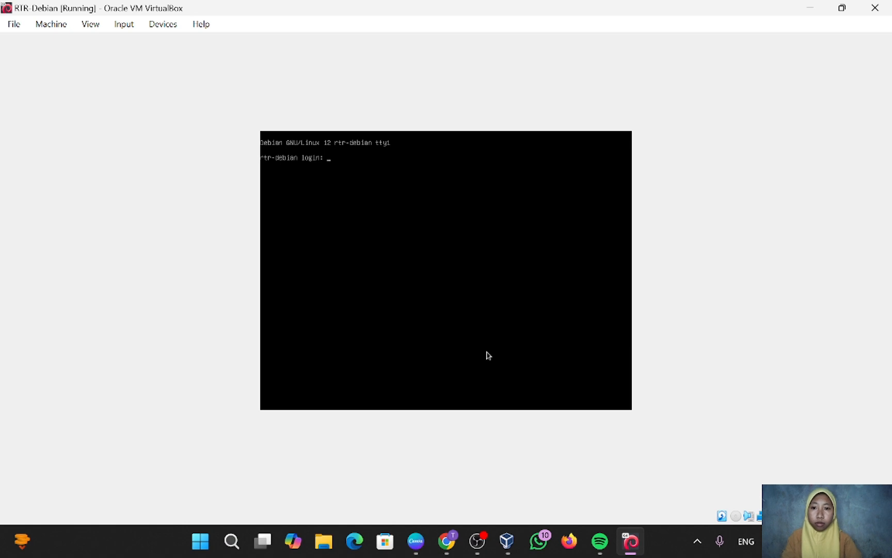
# Log in at the tty1 console with the router username and its password.
pyautogui.write('route')
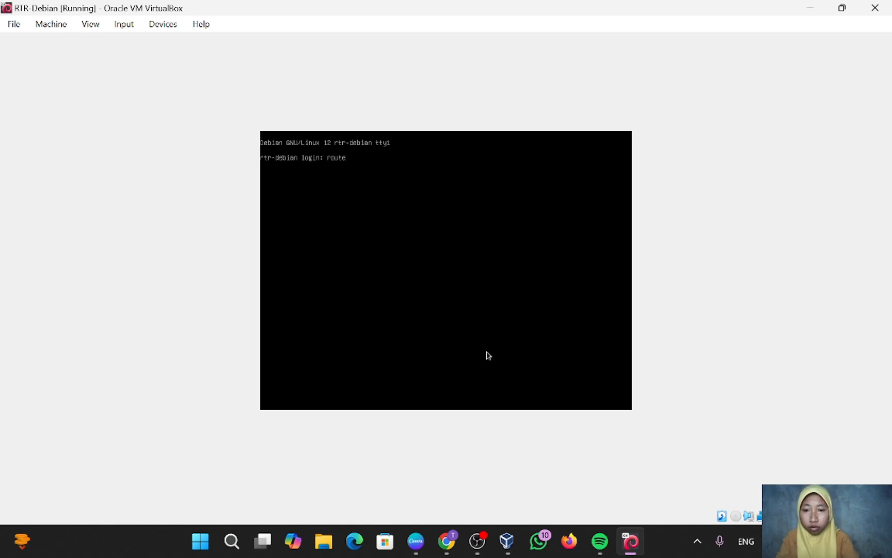
pyautogui.write('rdebian')
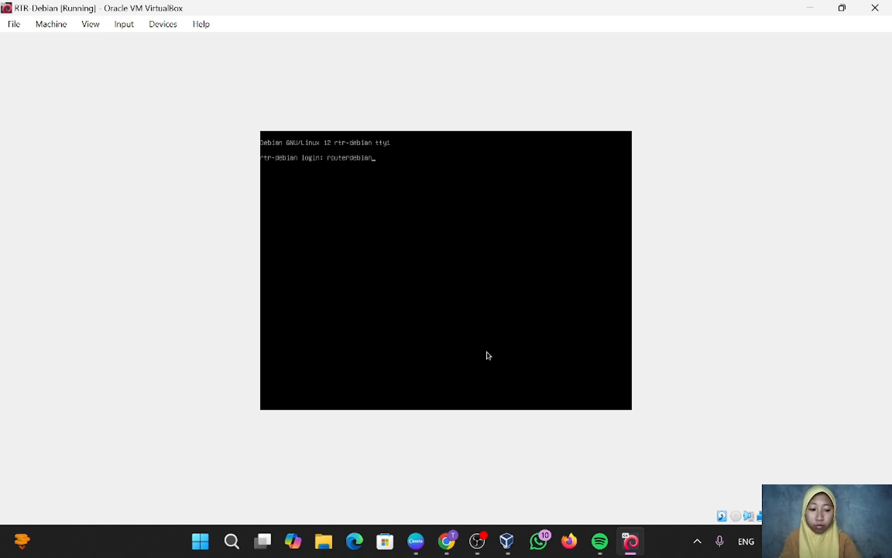
pyautogui.press('Return')
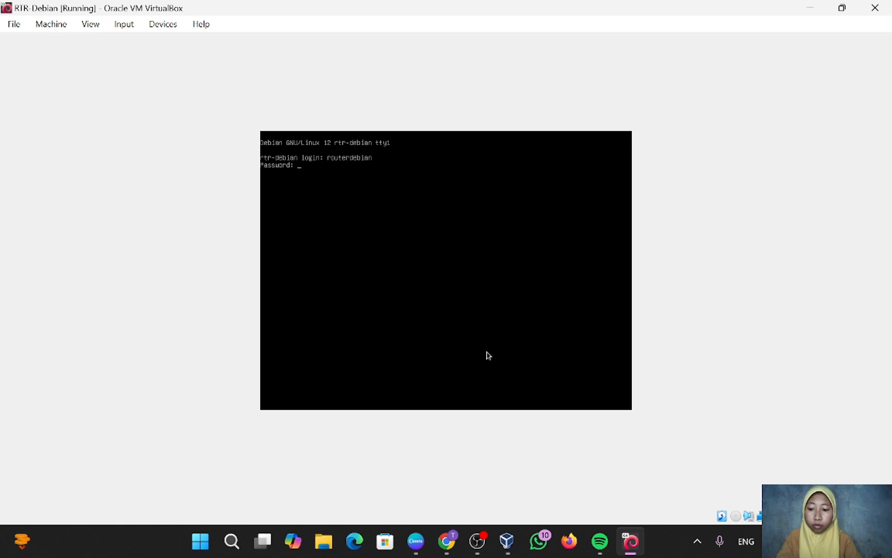
pyautogui.press('Return')
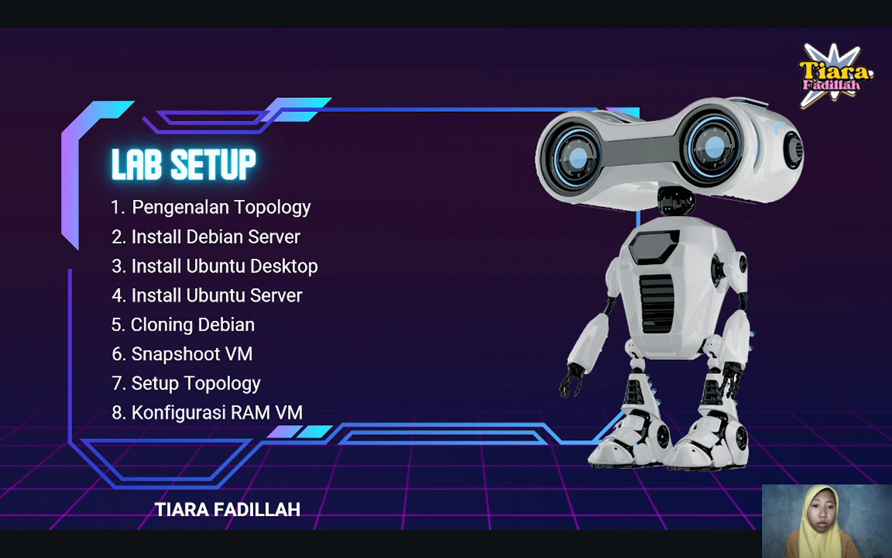
# Advance the slideshow to the network topology diagram slide.
pyautogui.press('Right')
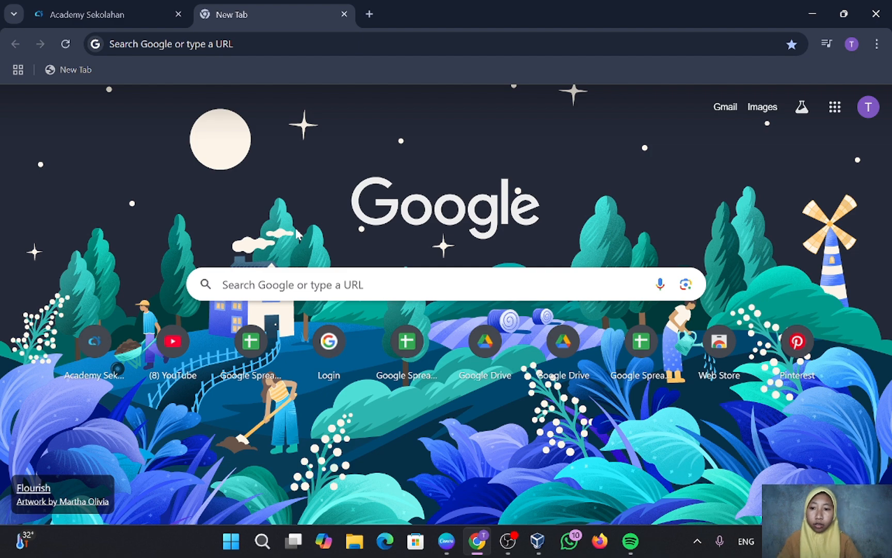
# Google 'download ubuntu desktop' and open the official ubuntu.com desktop download page.
pyautogui.click(302, 284)
pyautogui.write('d')
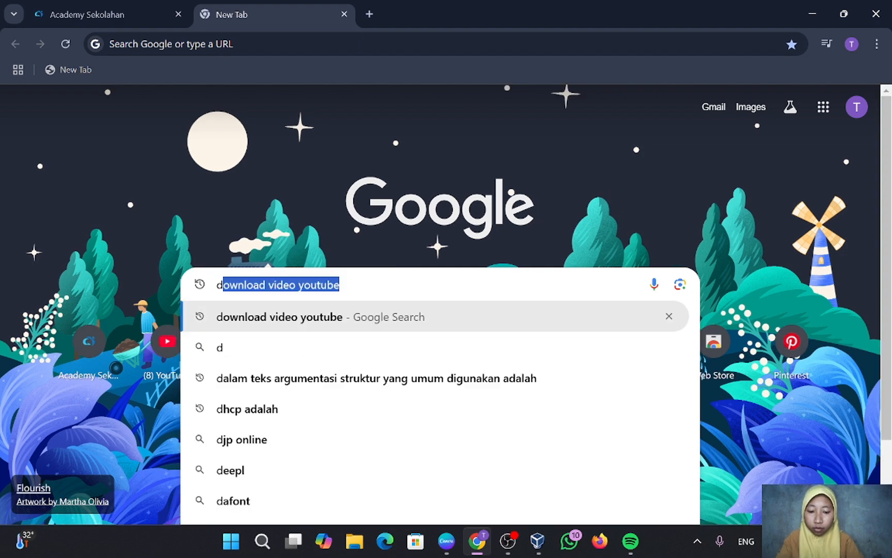
pyautogui.write('ownload')
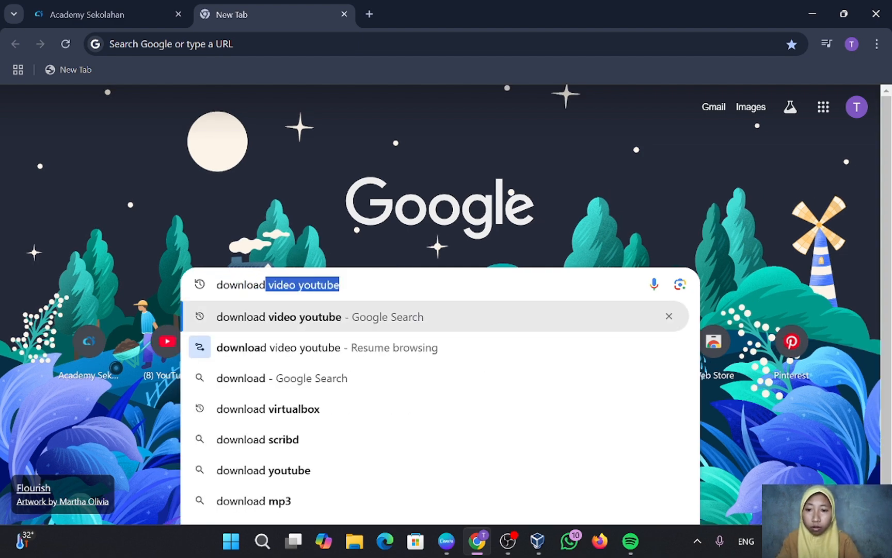
pyautogui.write(' ubuntu')
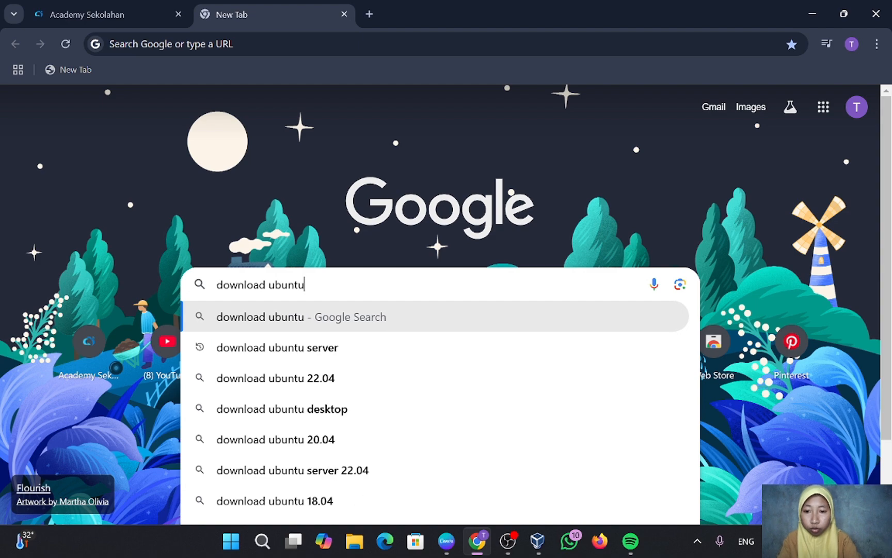
pyautogui.write(' deskt')
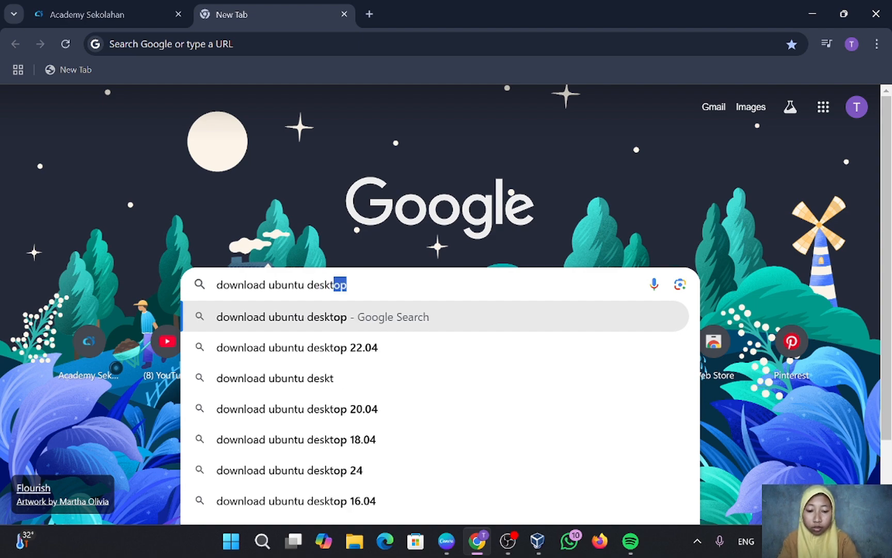
pyautogui.write('op')
pyautogui.press('Return')
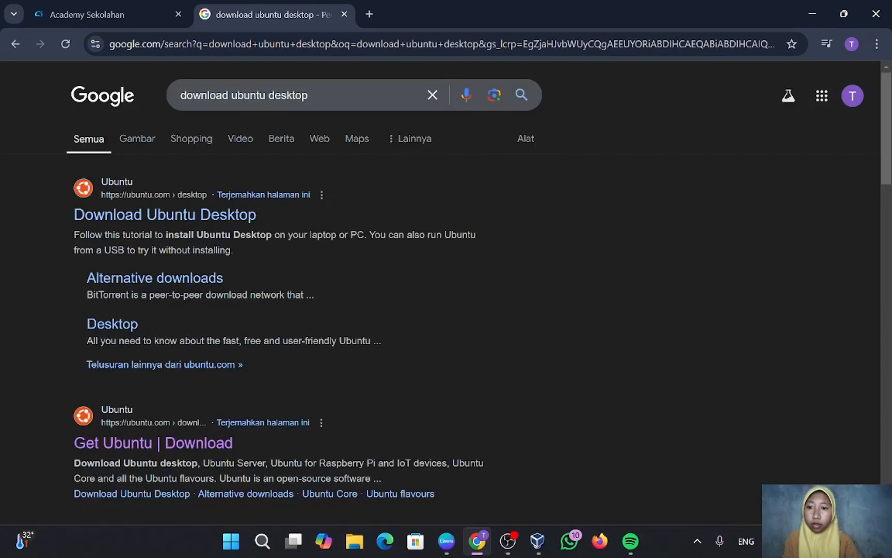
pyautogui.click(220, 229)
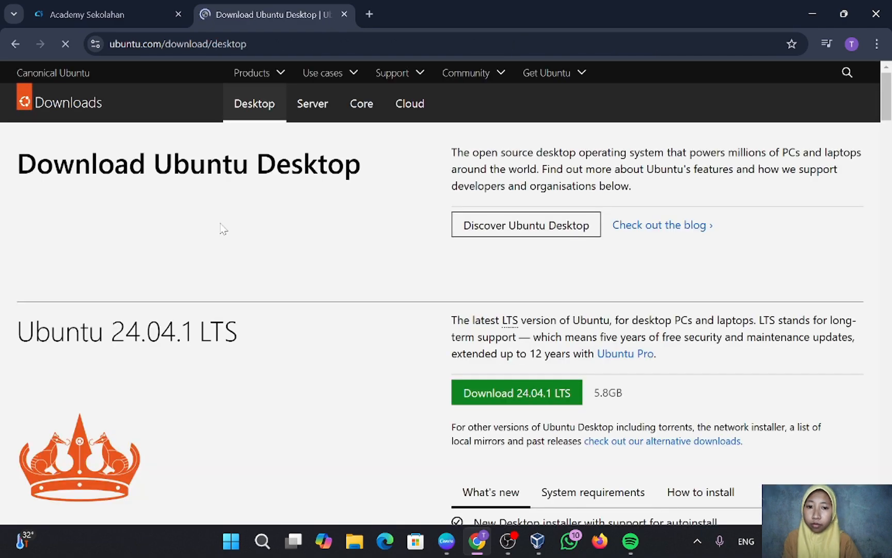
# Start the Ubuntu 24.04.1 LTS download, then cancel it from Chrome's downloads list.
pyautogui.scroll(-2, 382, 339)
pyautogui.scroll(-1, 382, 340)
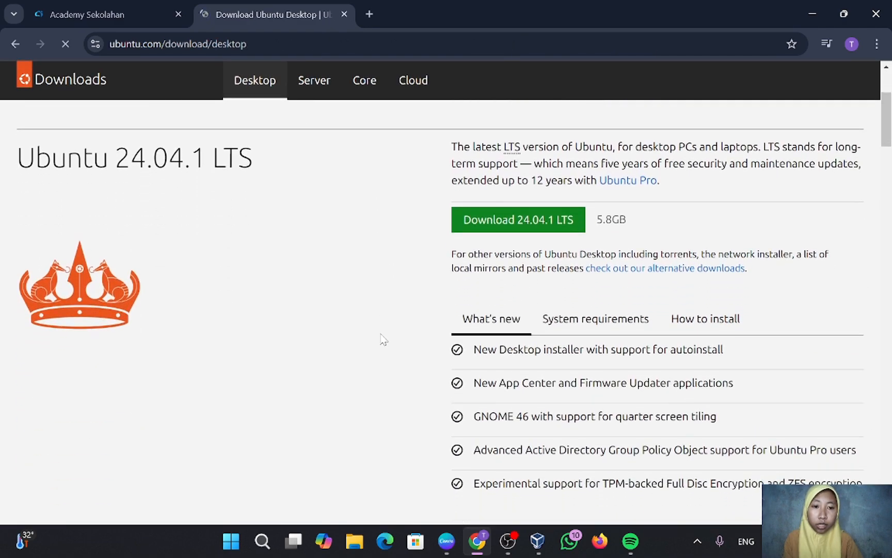
pyautogui.scroll(-1, 382, 339)
pyautogui.scroll(2, 382, 339)
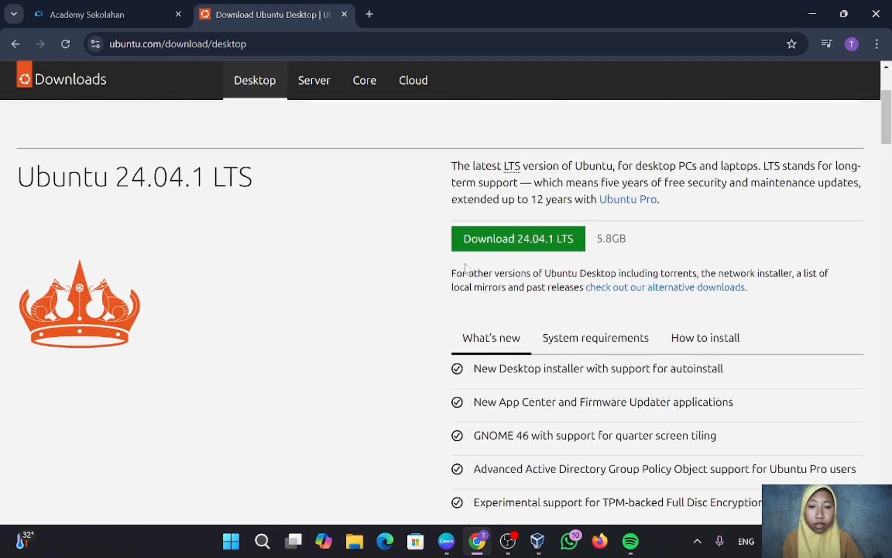
pyautogui.click(475, 244)
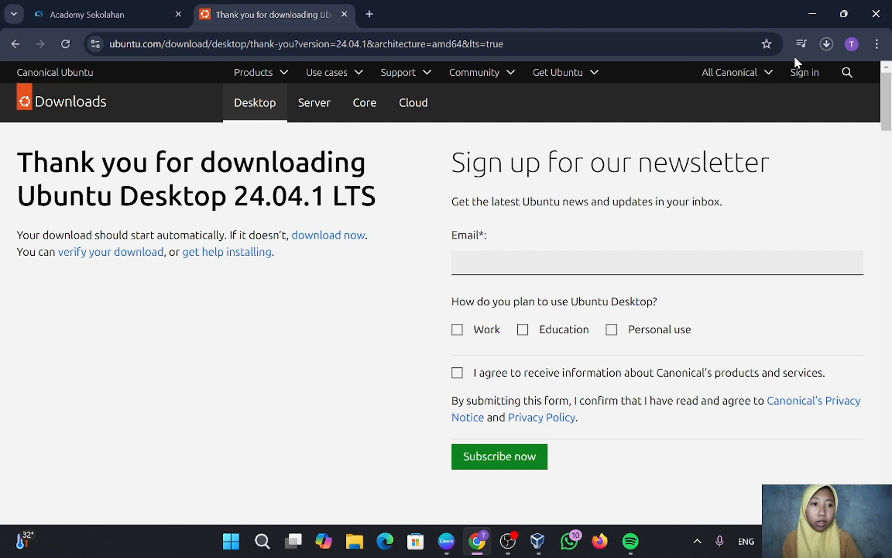
pyautogui.click(826, 45)
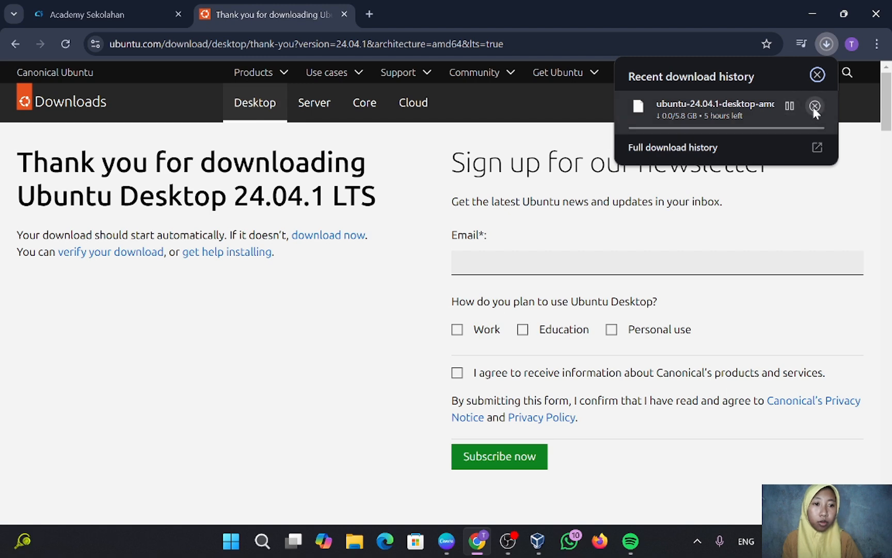
pyautogui.click(815, 106)
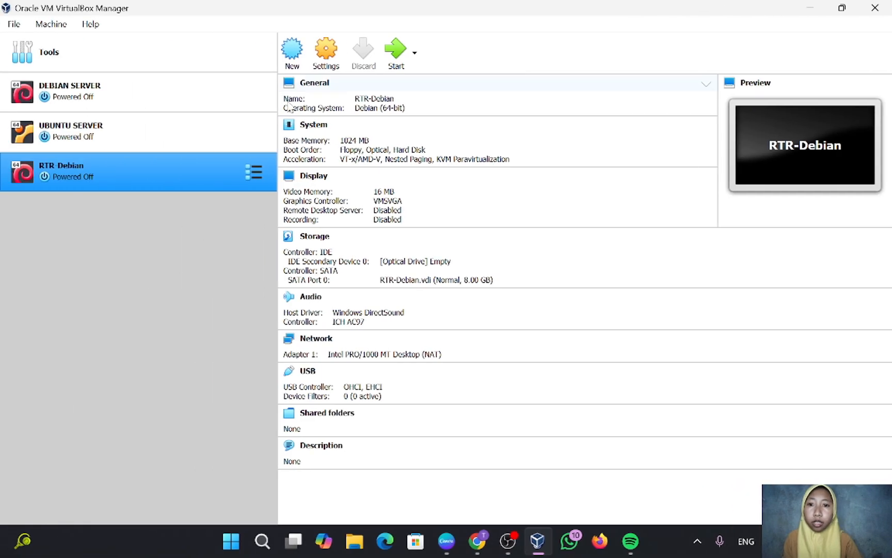
# Start a new VM named 'Ubuntu Desktop (Client)' and accept its OS settings.
pyautogui.click(293, 58)
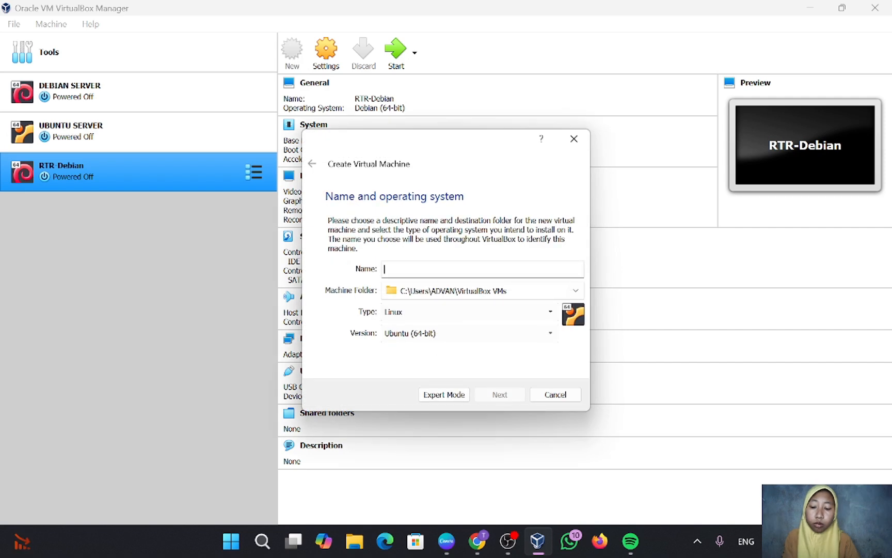
pyautogui.write('Ub')
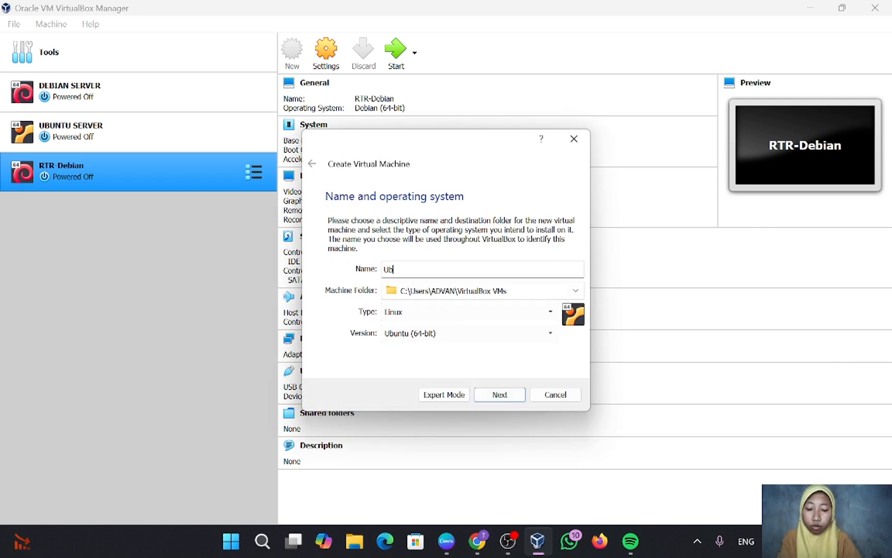
pyautogui.write('untu ')
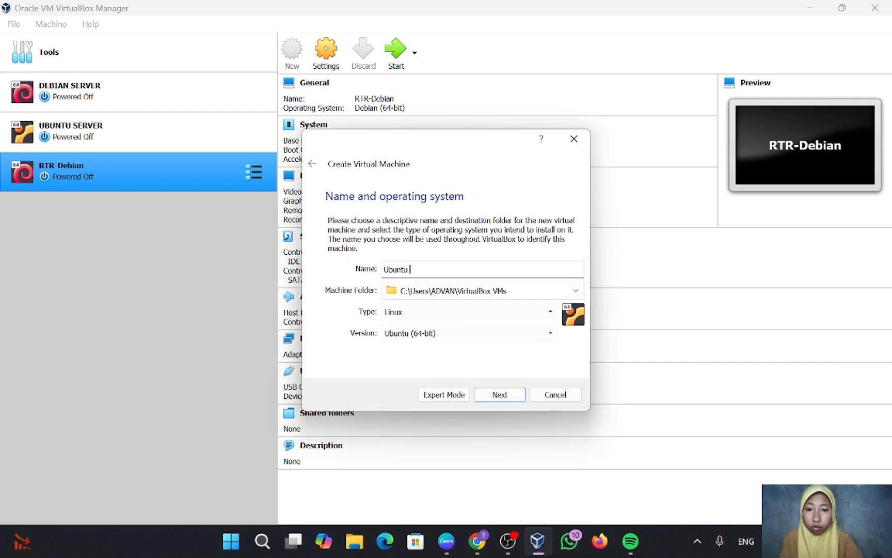
pyautogui.write('Desktop')
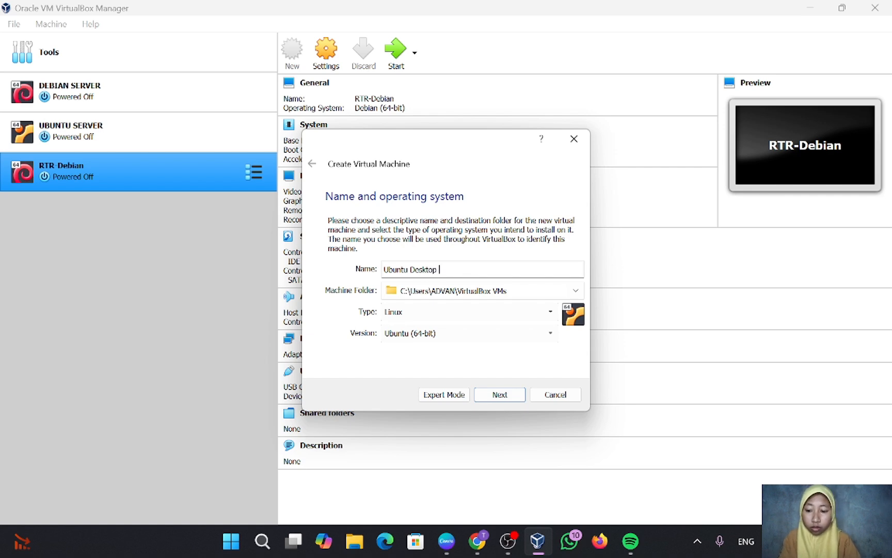
pyautogui.write(' (')
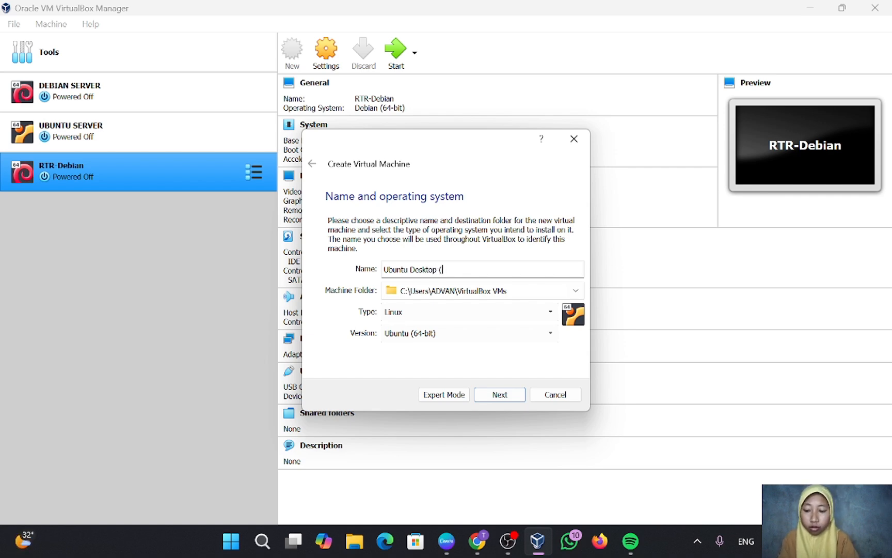
pyautogui.write('Client')
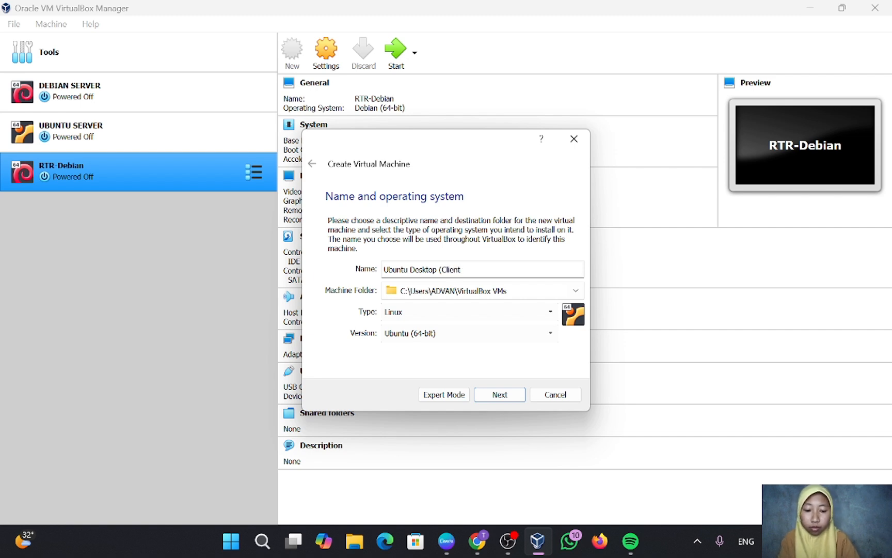
pyautogui.write(')')
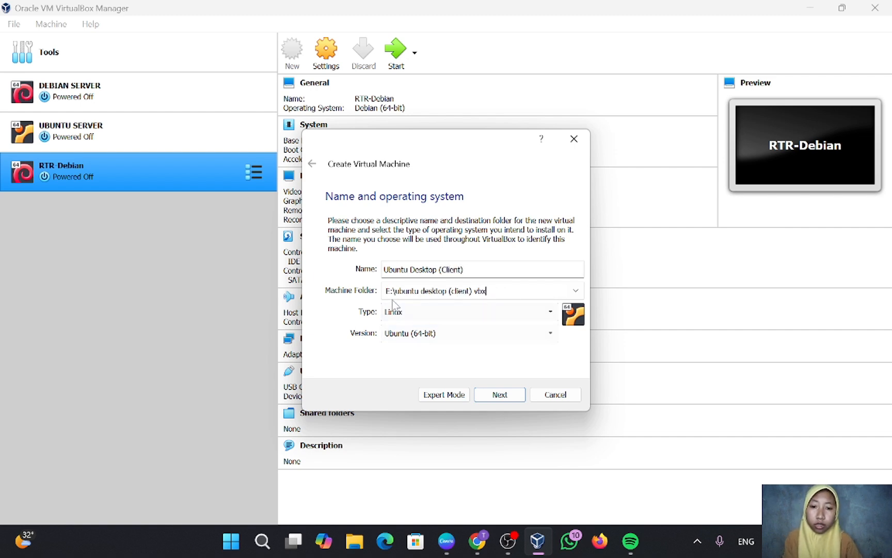
pyautogui.press('Tab')
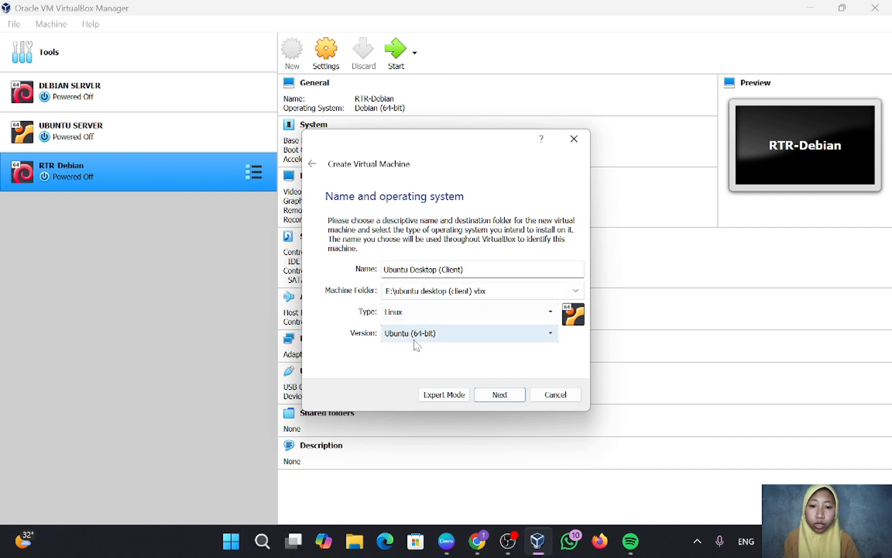
pyautogui.click(490, 396)
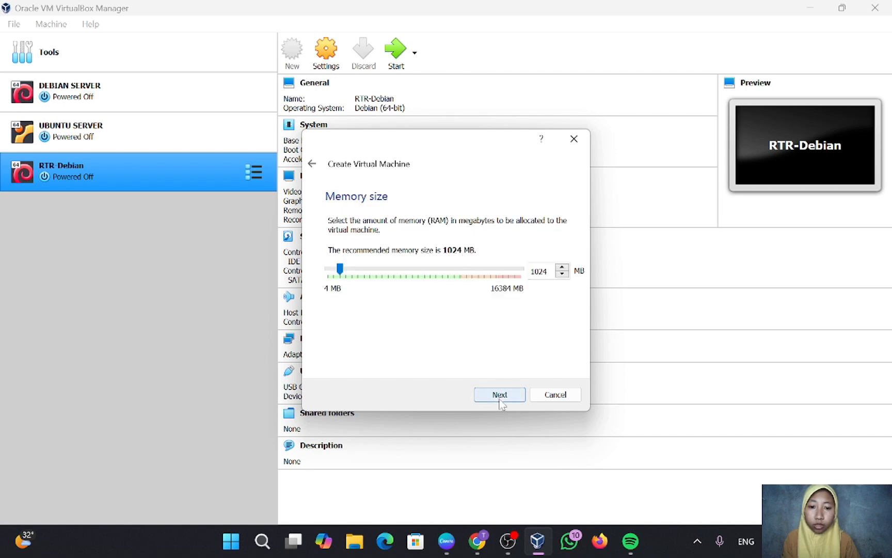
# Keep 1024 MB memory and create a dynamically allocated 10 GB VDI disk.
pyautogui.click(500, 396)
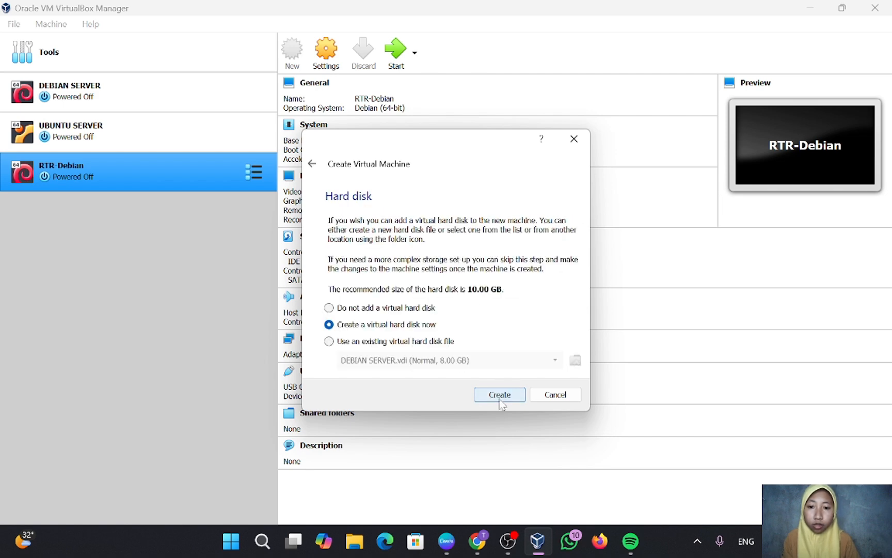
pyautogui.click(500, 395)
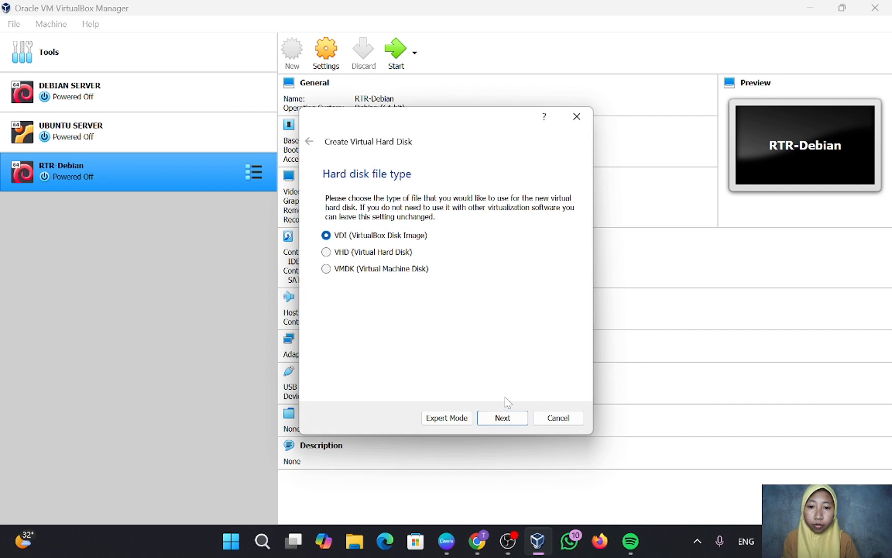
pyautogui.click(512, 421)
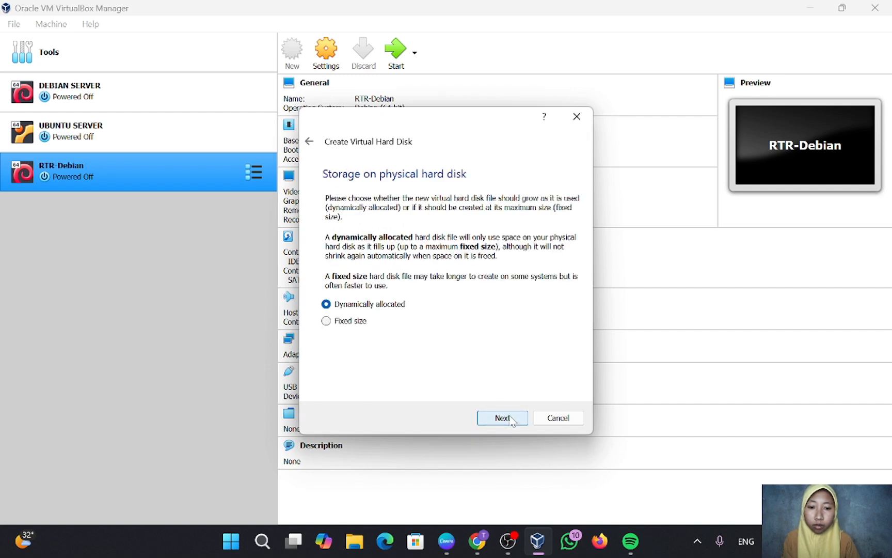
pyautogui.click(512, 422)
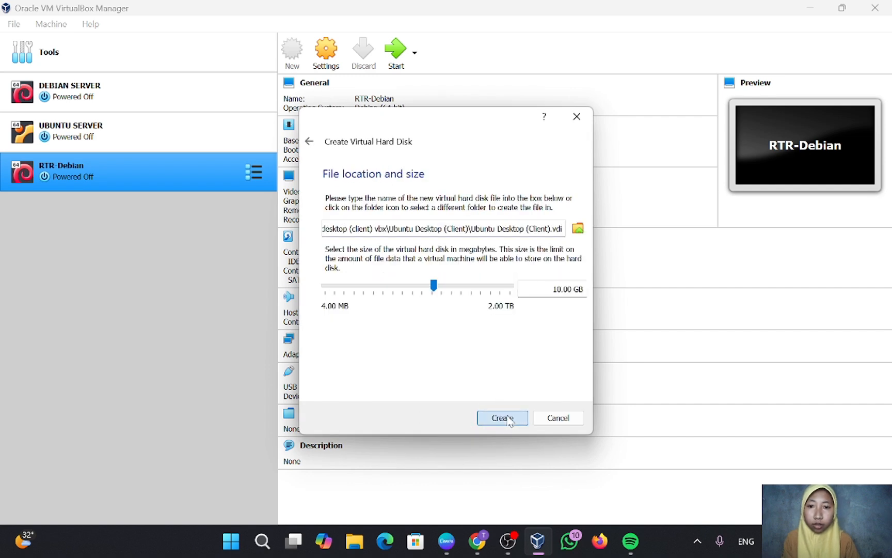
pyautogui.click(509, 420)
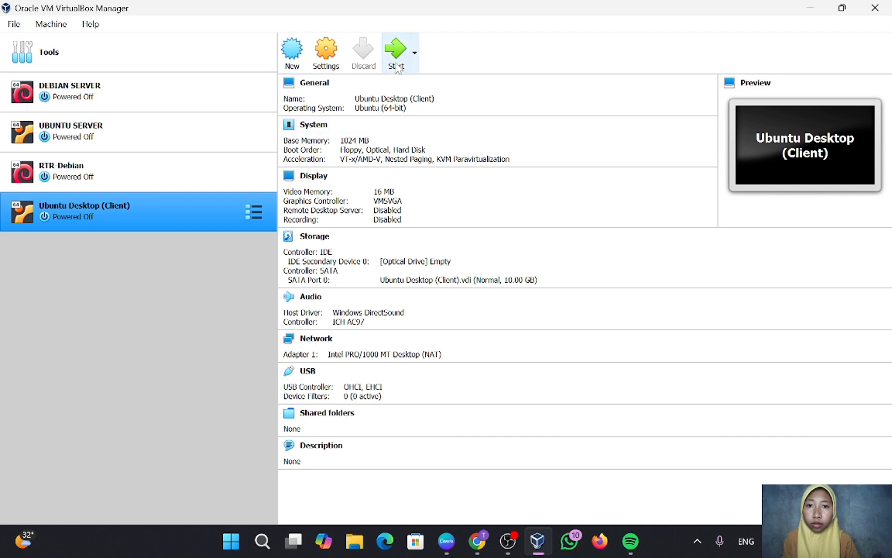
# Start Ubuntu Desktop (Client) with ubuntu-21.10-desktop-amd64.iso as the start-up disk.
pyautogui.click(395, 62)
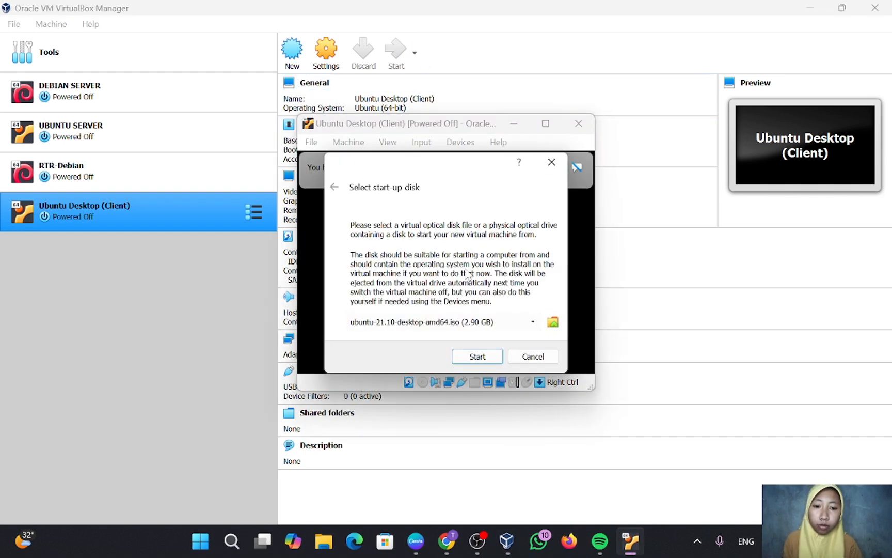
pyautogui.click(533, 322)
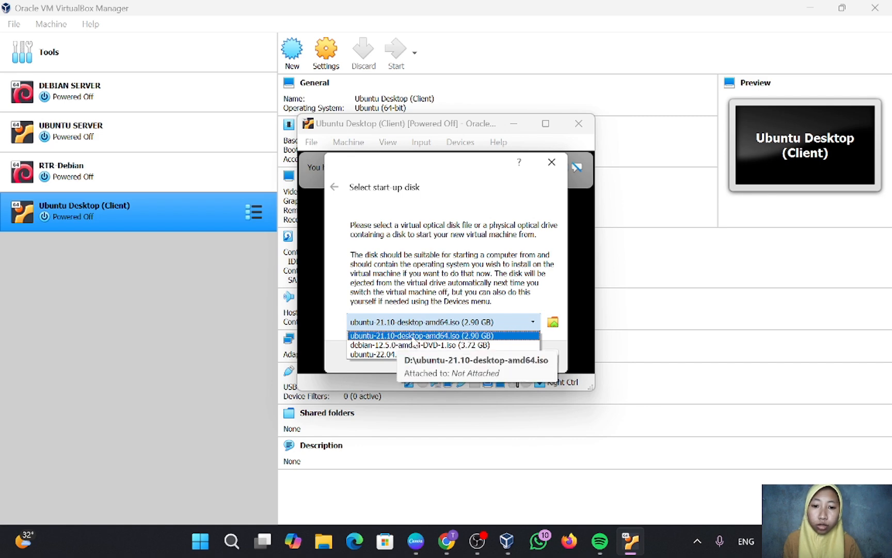
pyautogui.click(413, 340)
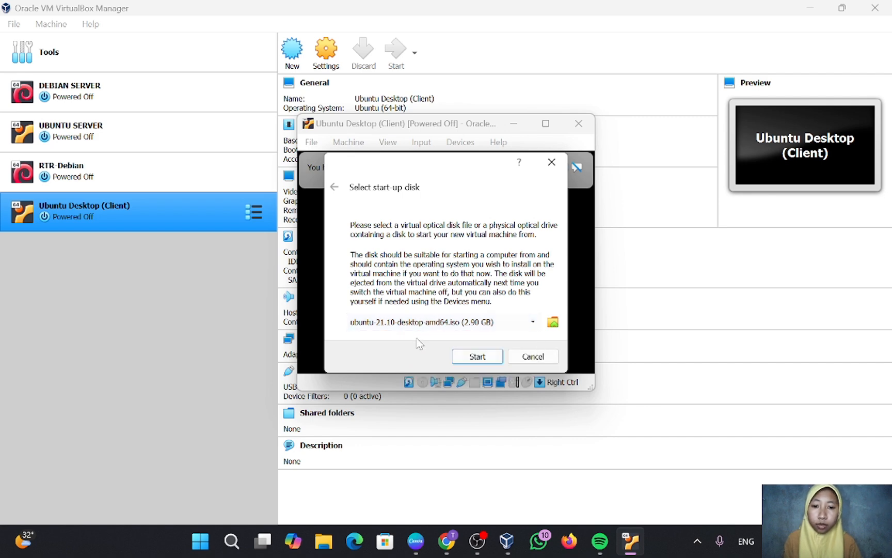
pyautogui.click(476, 357)
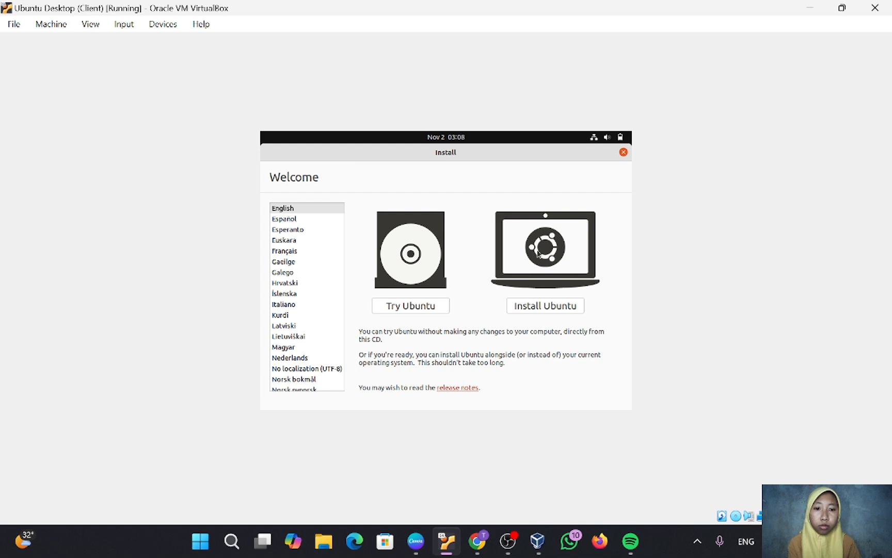
# Choose Install Ubuntu, keep English (US) keyboard, and accept normal installation with updates.
pyautogui.click(540, 310)
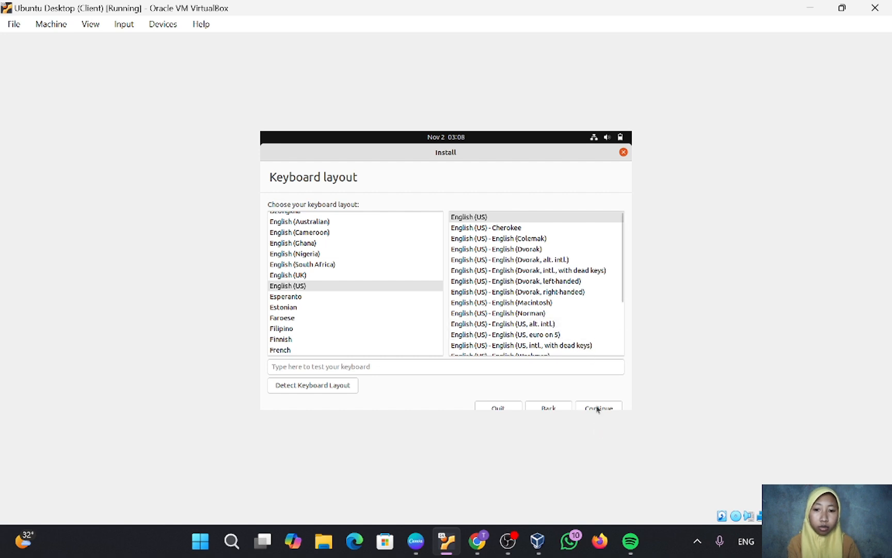
pyautogui.click(598, 408)
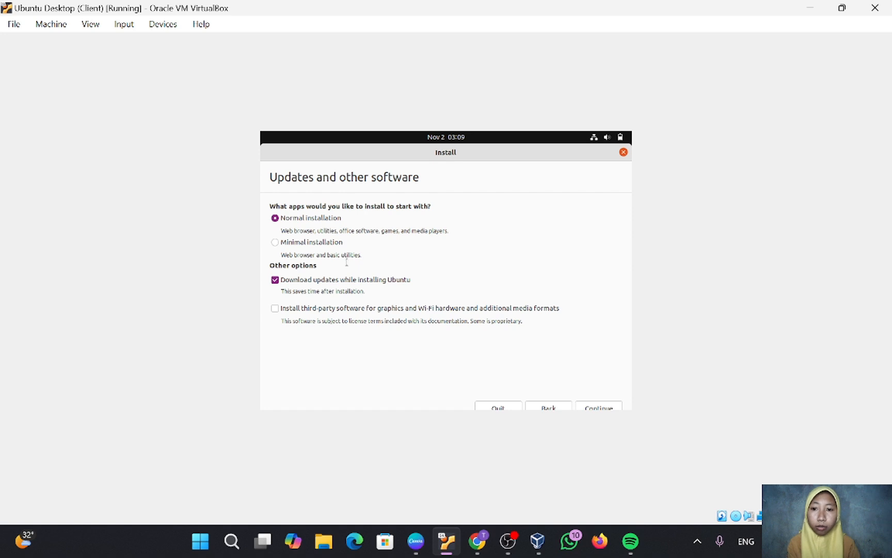
pyautogui.click(589, 407)
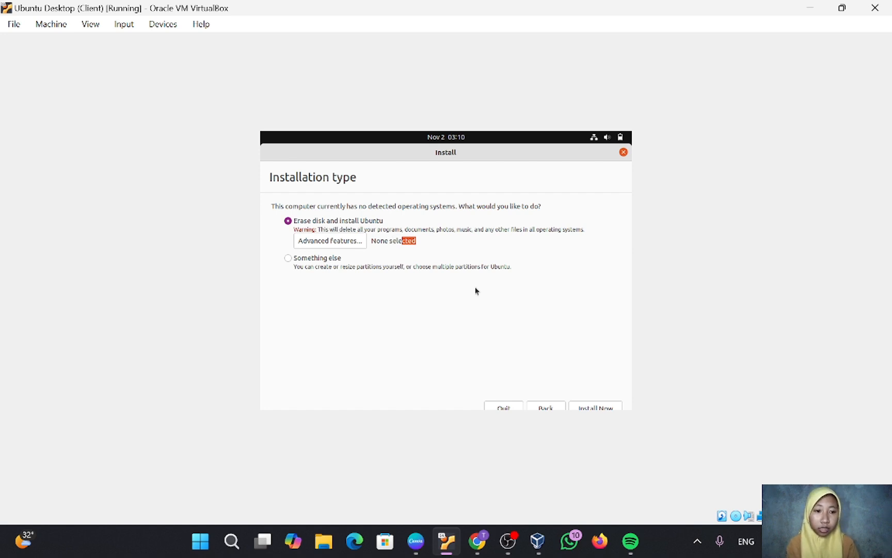
# Install with the whole disk erased, confirm the partition changes, and pick Jakarta time zone.
pyautogui.click(601, 407)
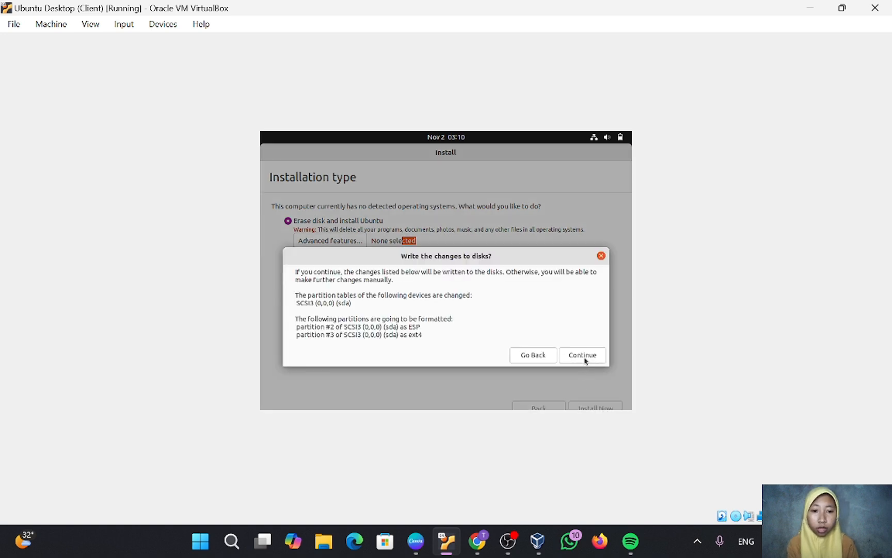
pyautogui.click(584, 357)
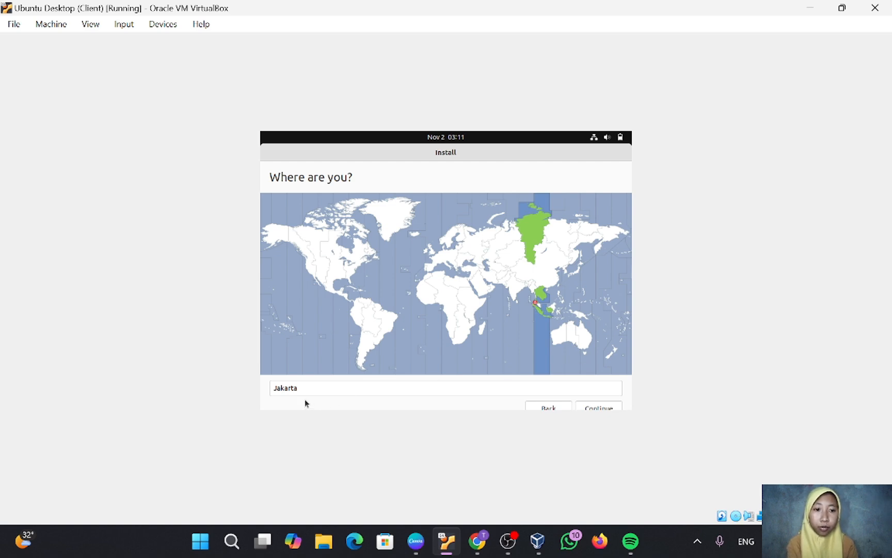
pyautogui.click(593, 406)
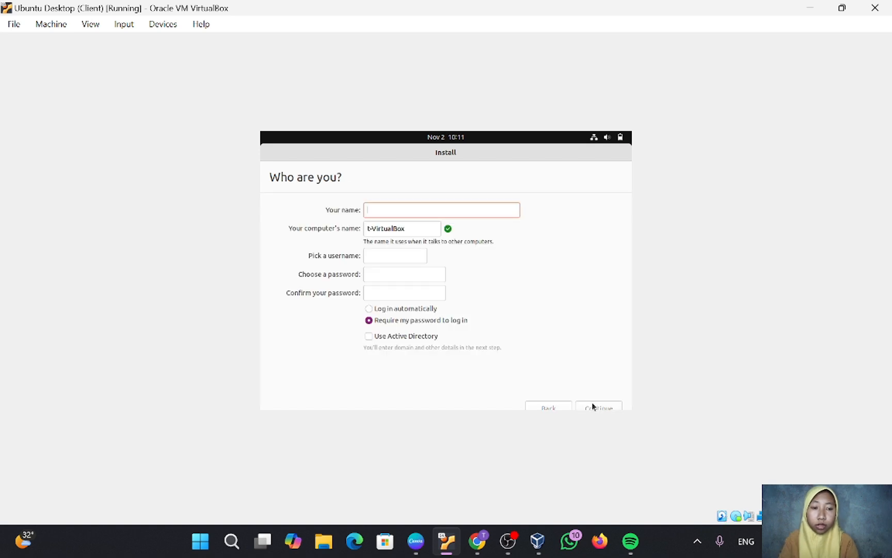
# Fill in the new user's name and a password with confirmation, then continue installing.
pyautogui.write('tiarafa')
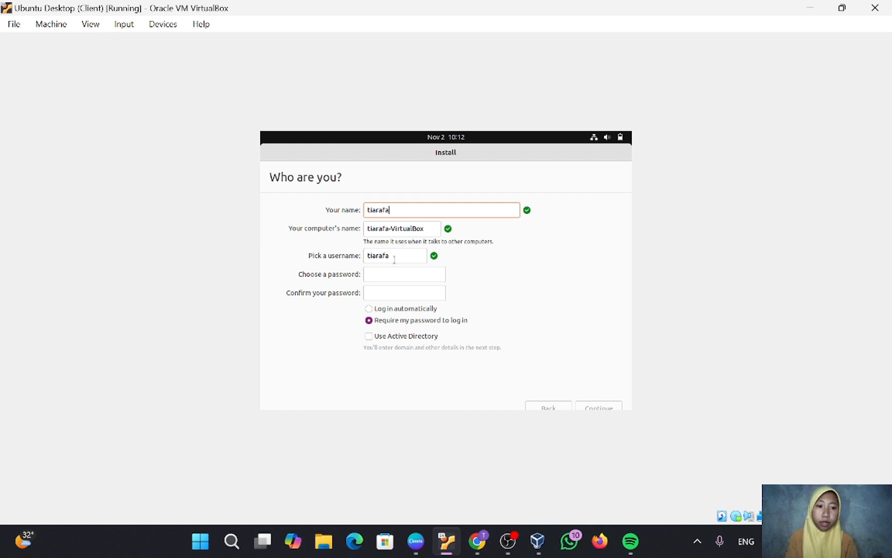
pyautogui.click(390, 274)
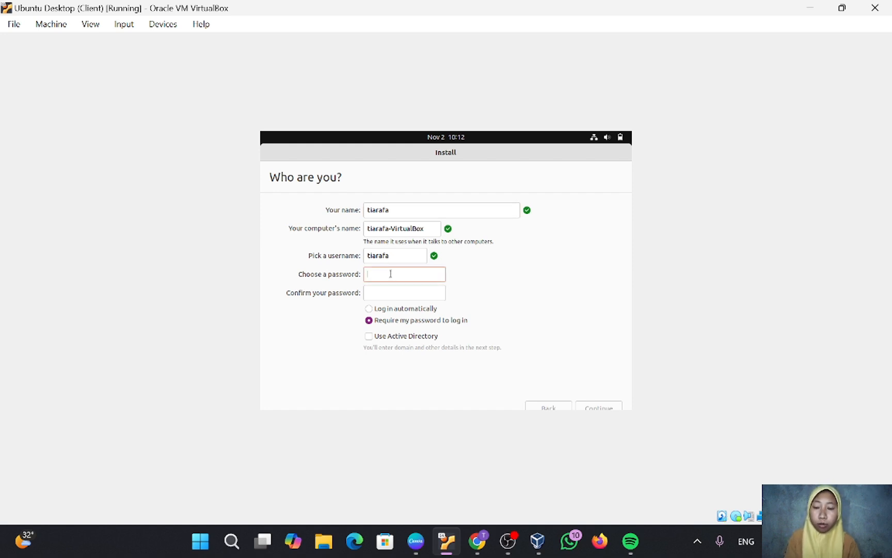
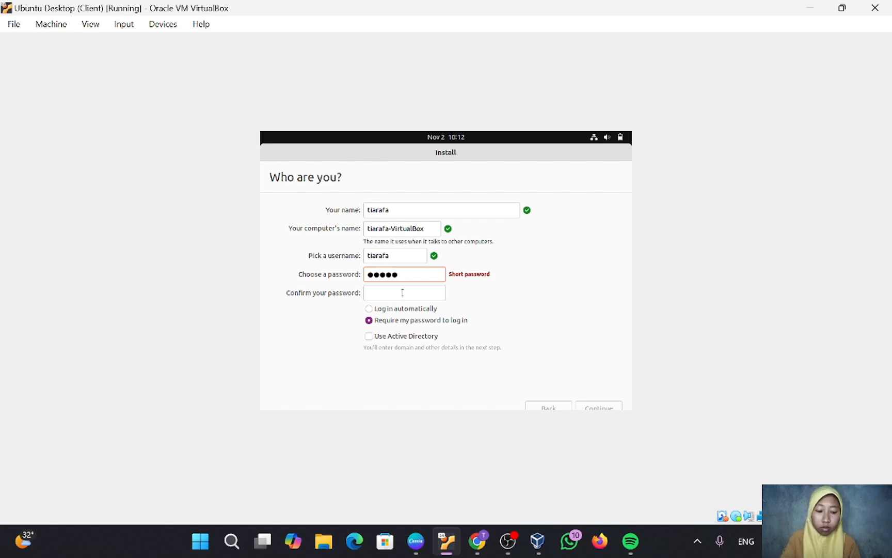
pyautogui.click(402, 293)
pyautogui.write('t')
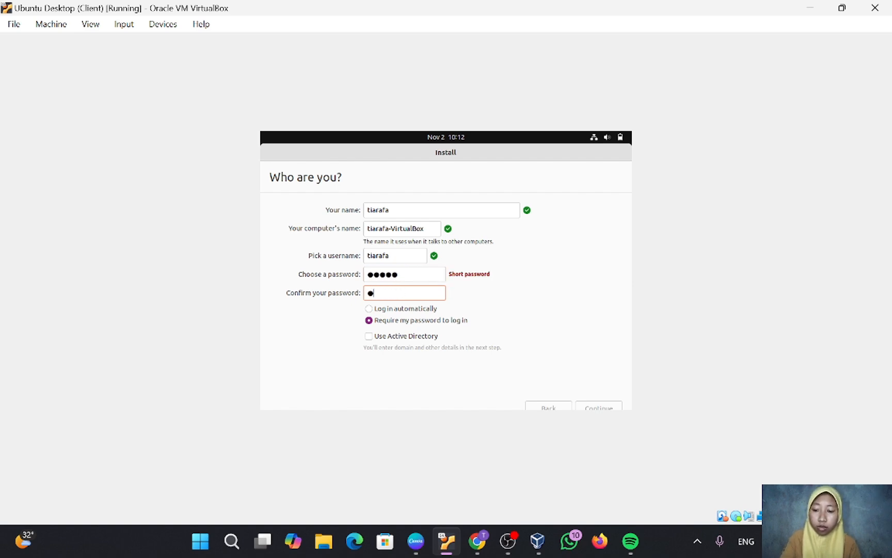
pyautogui.write('iara')
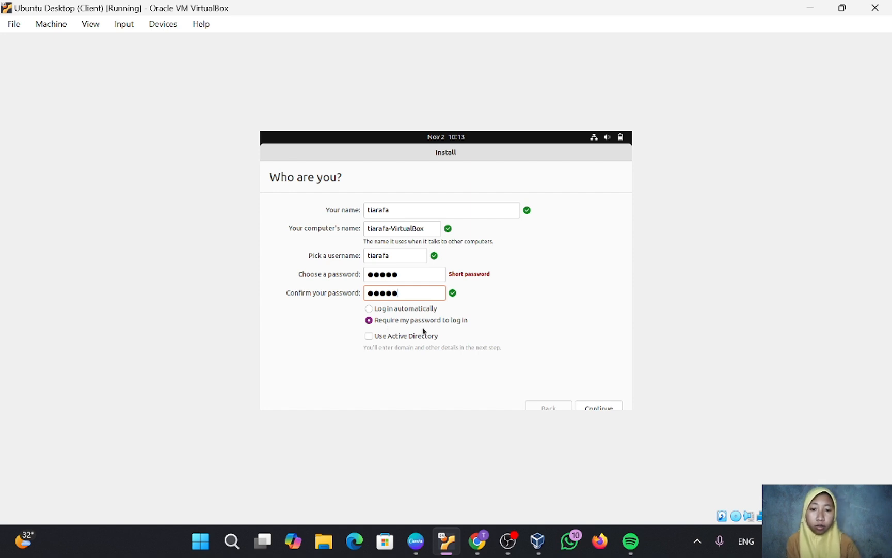
pyautogui.click(592, 408)
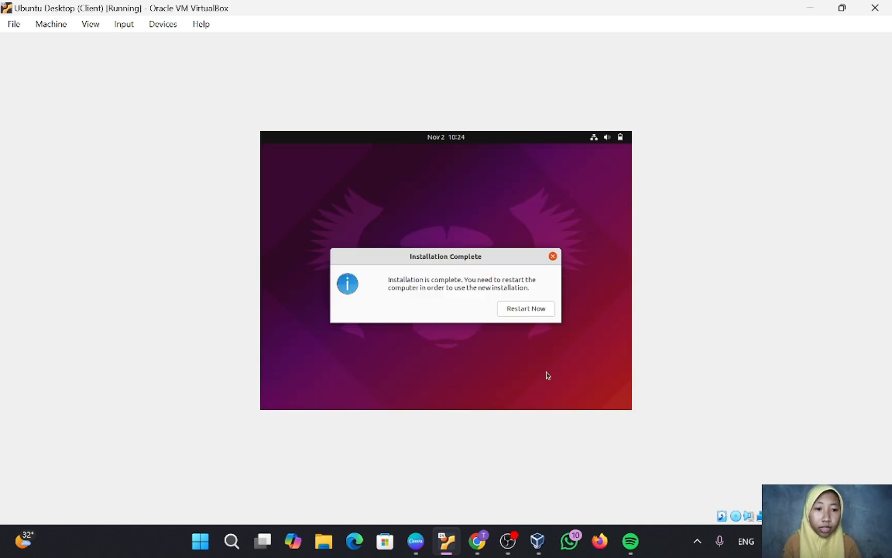
# Restart the VM and log in as the new user with their password.
pyautogui.click(526, 309)
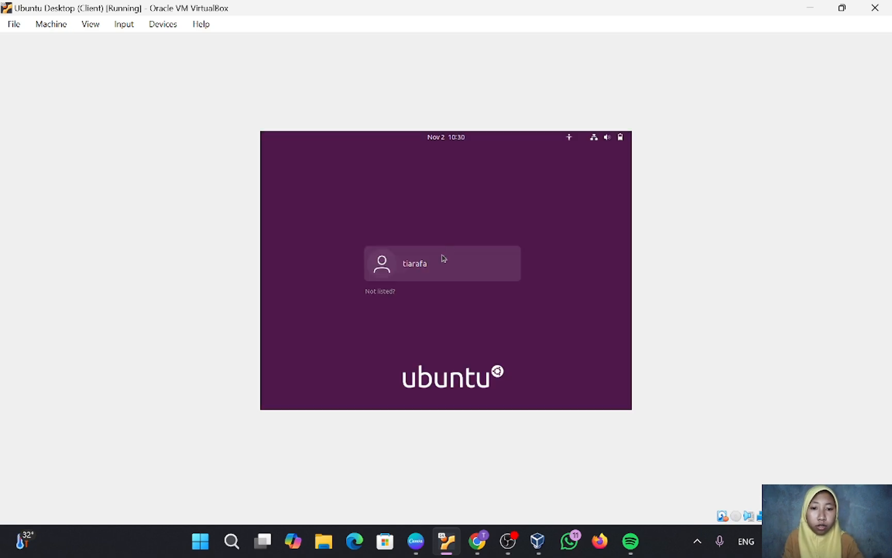
pyautogui.click(442, 258)
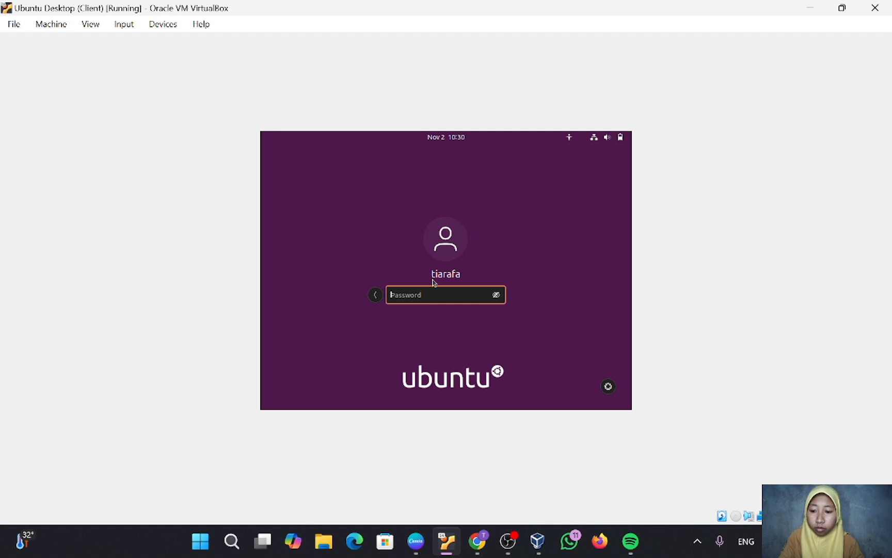
pyautogui.write('•••••')
pyautogui.press('Return')
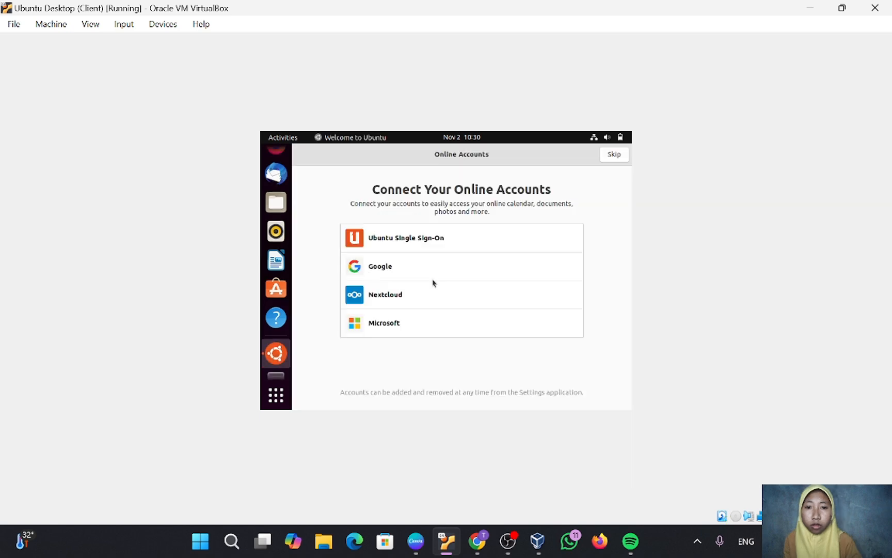
# Skip Online Accounts, keep sending system info, and finish the welcome setup.
pyautogui.click(612, 154)
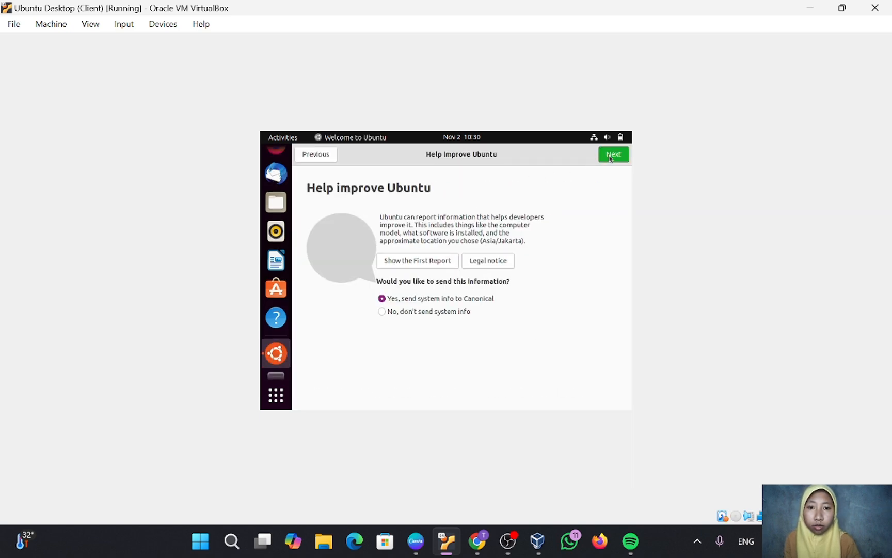
pyautogui.click(610, 156)
pyautogui.click(612, 154)
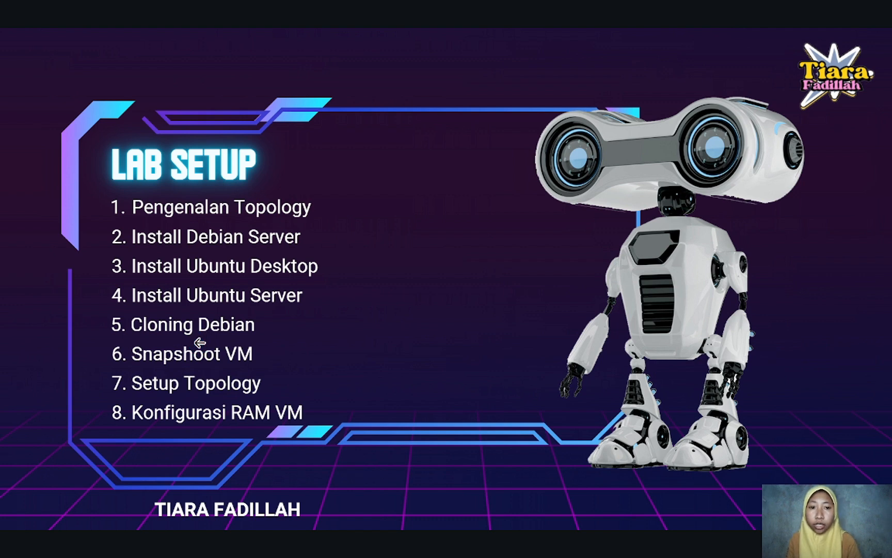
# Advance the Canva presentation past the network topology slide.
pyautogui.click(186, 345)
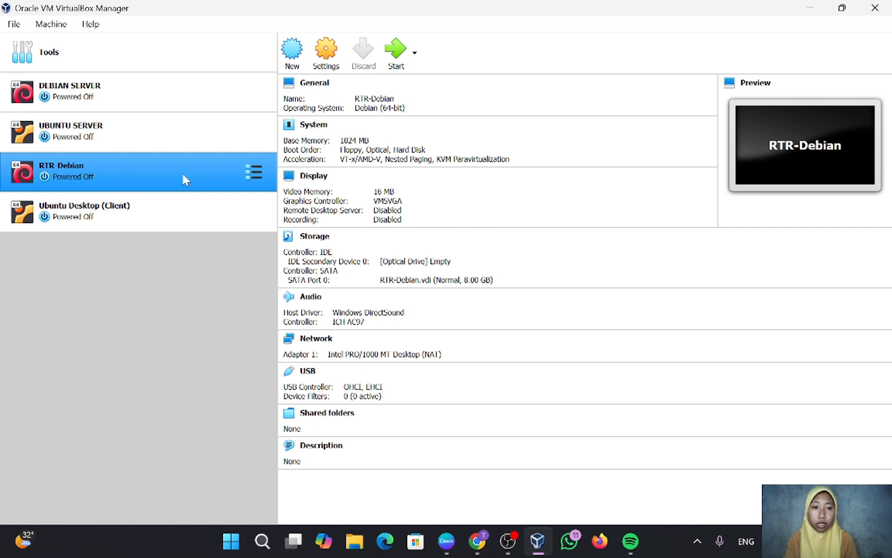
# Clone RTR-Debian as a full clone named SVR1-Debian.
pyautogui.rightClick(184, 180)
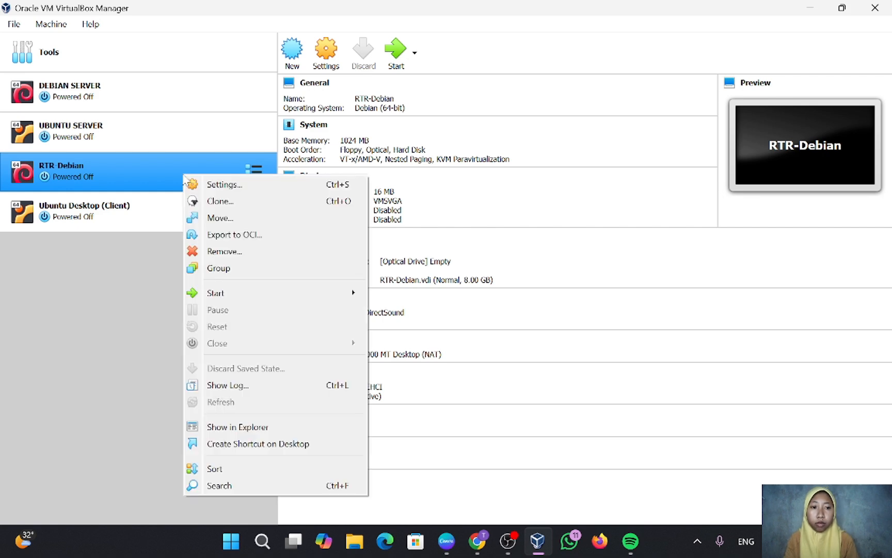
pyautogui.click(221, 202)
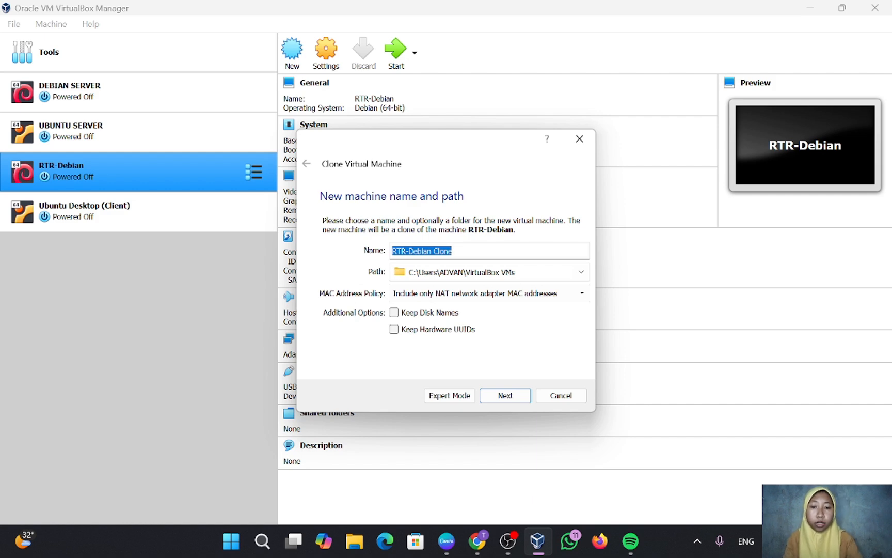
pyautogui.press('BackSpace')
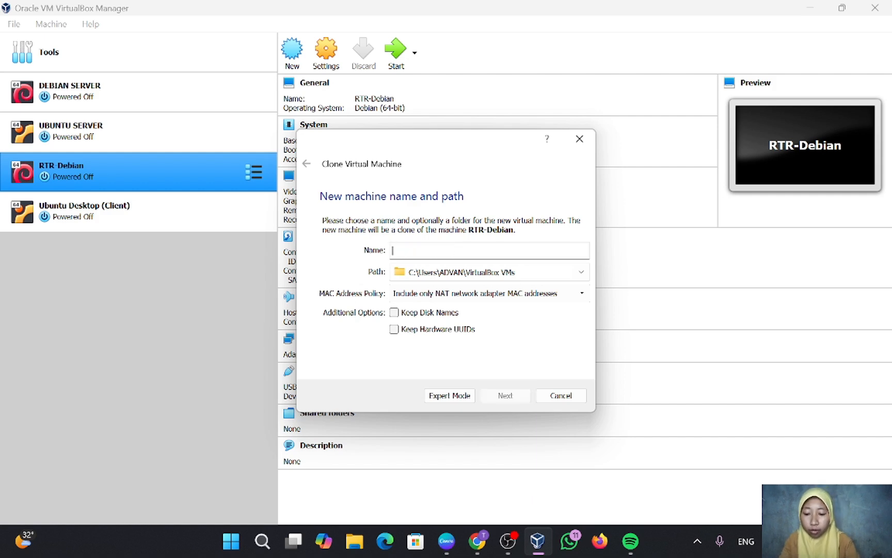
pyautogui.write('S')
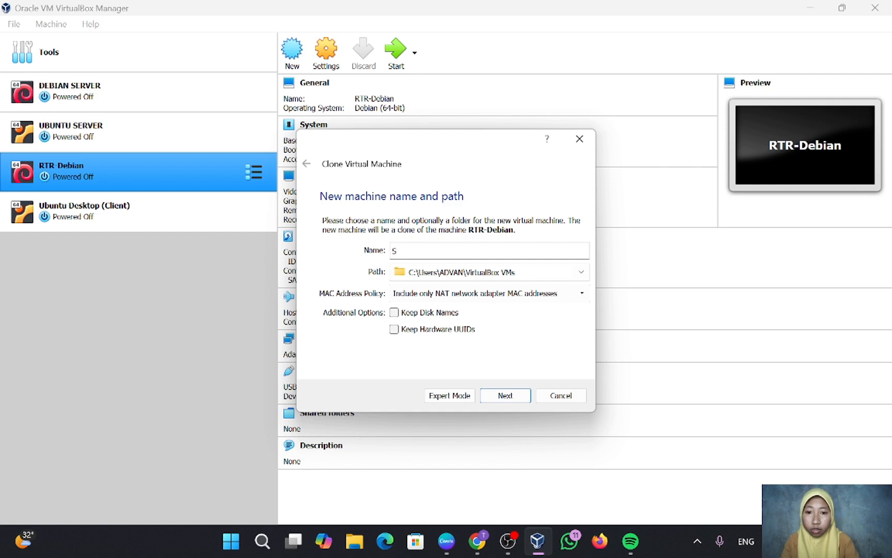
pyautogui.write('VR-')
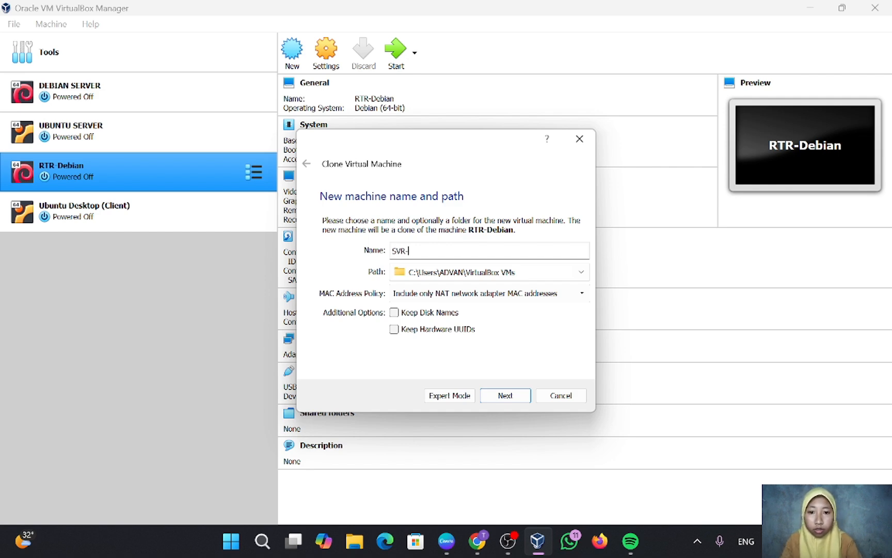
pyautogui.press('BackSpace')
pyautogui.write('1-Debian')
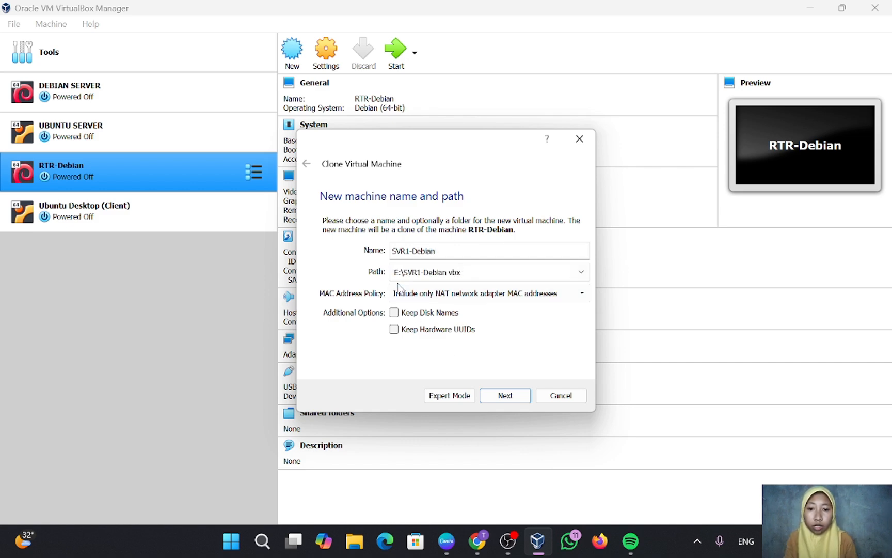
pyautogui.click(506, 398)
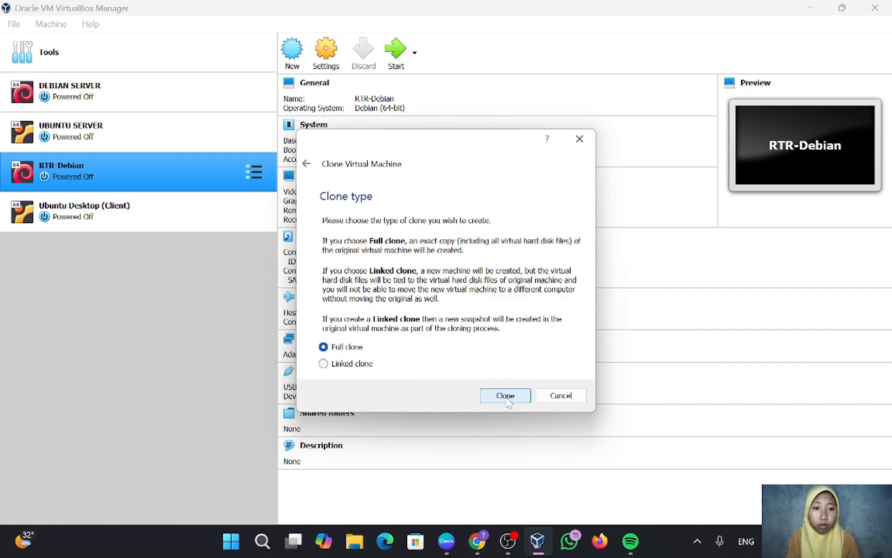
pyautogui.click(505, 396)
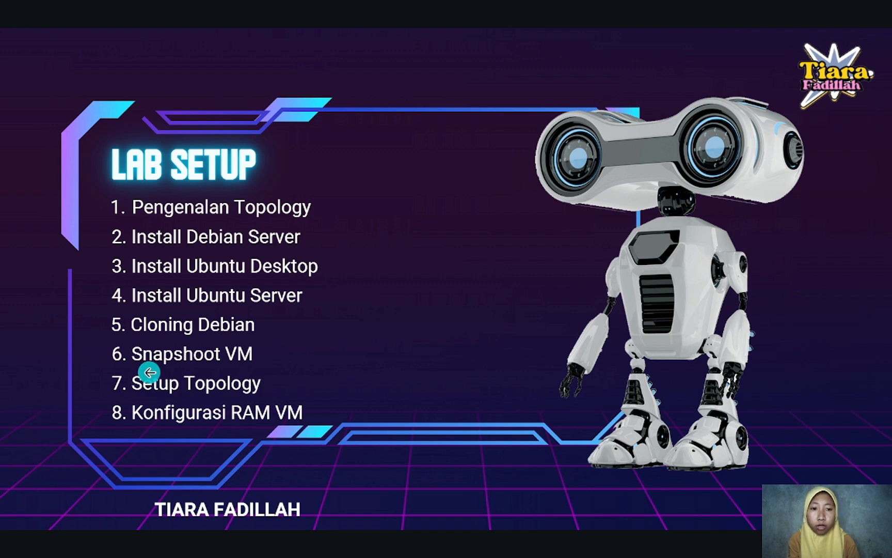
# Advance the slideshow from the LAB SETUP list to the network topology slide.
pyautogui.press('Right')
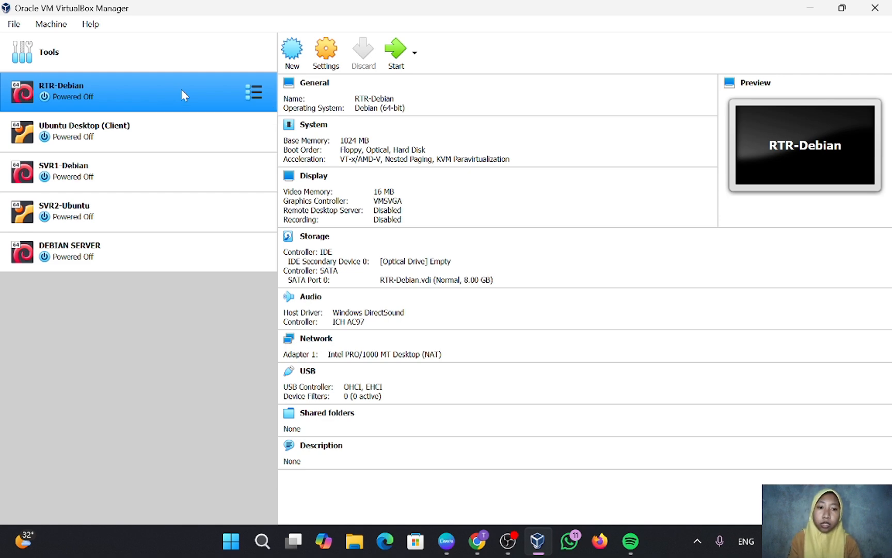
# Take a snapshot of RTR-Debian named 'default', then select Ubuntu Desktop (Client).
pyautogui.click(254, 93)
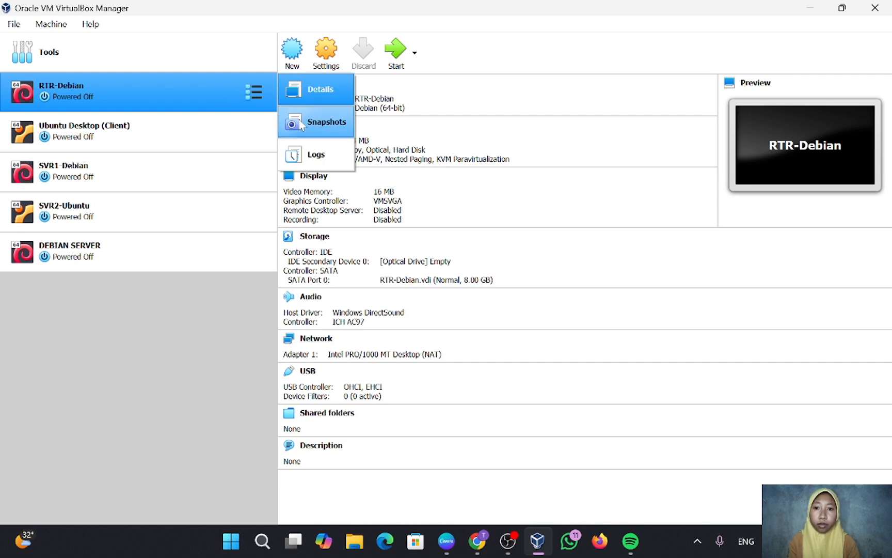
pyautogui.click(324, 123)
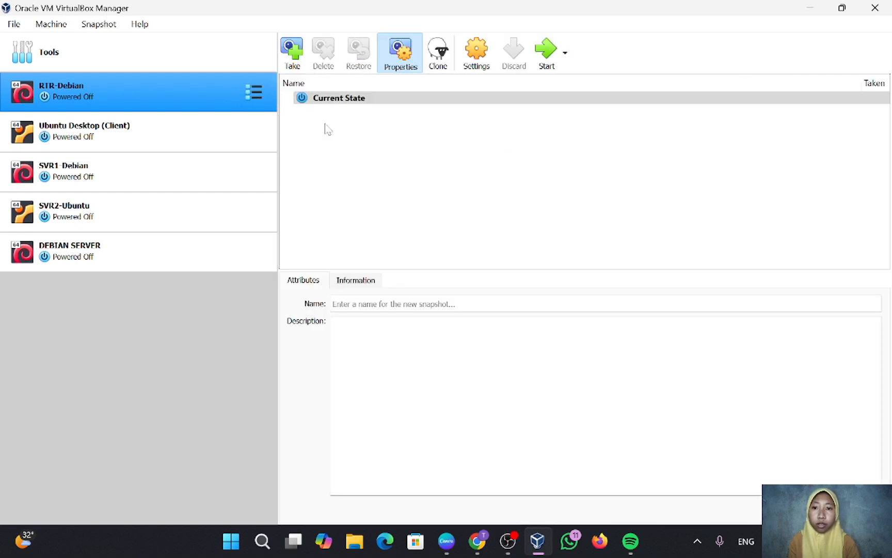
pyautogui.click(292, 51)
pyautogui.click(384, 198)
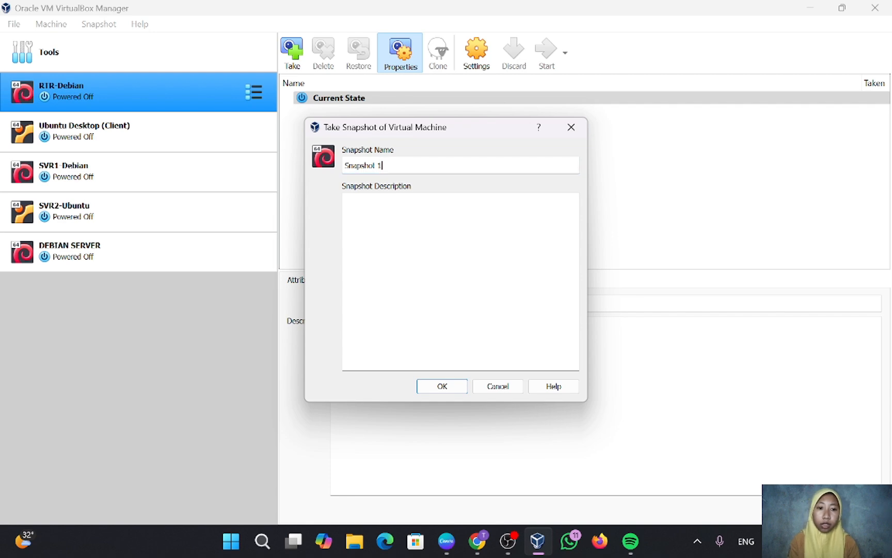
pyautogui.press('BackSpace')
pyautogui.press('BackSpace')
pyautogui.press('BackSpace')
pyautogui.press('BackSpace')
pyautogui.press('BackSpace')
pyautogui.press('BackSpace')
pyautogui.press('BackSpace')
pyautogui.press('BackSpace')
pyautogui.press('BackSpace')
pyautogui.press('BackSpace')
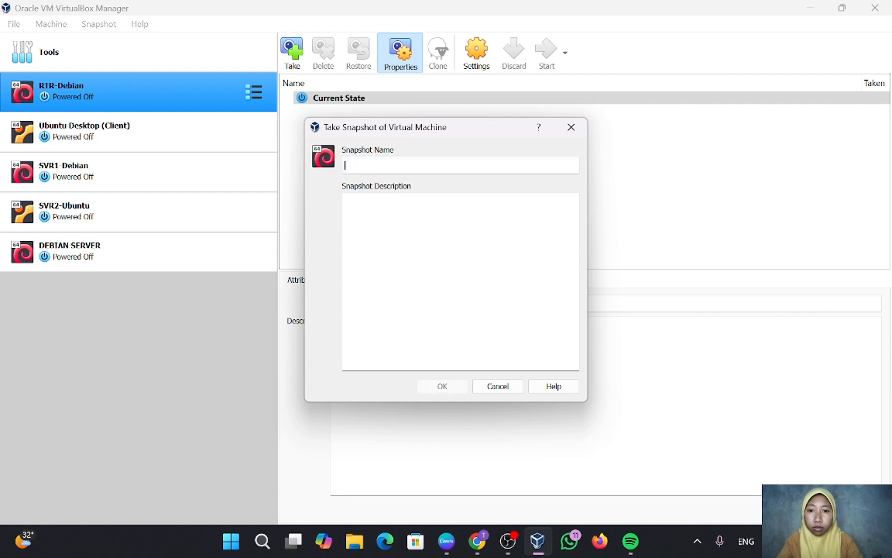
pyautogui.write('d')
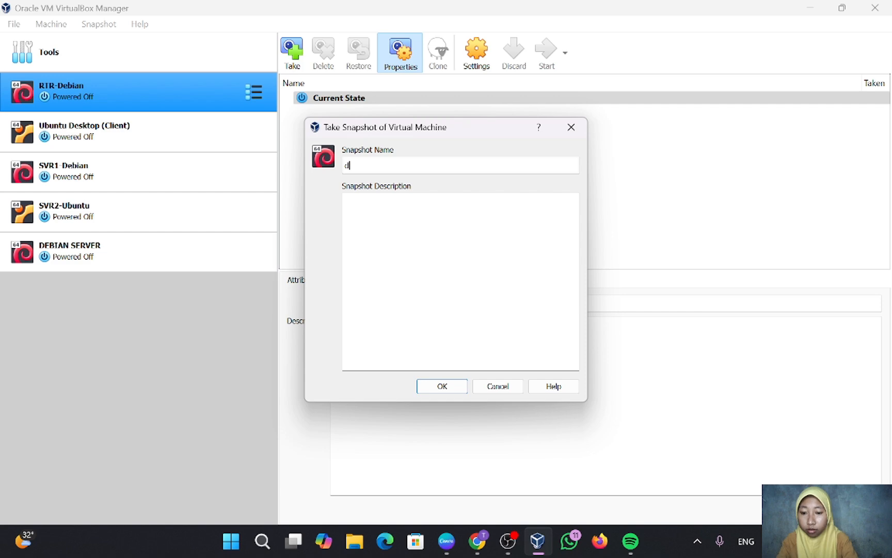
pyautogui.write('efaul')
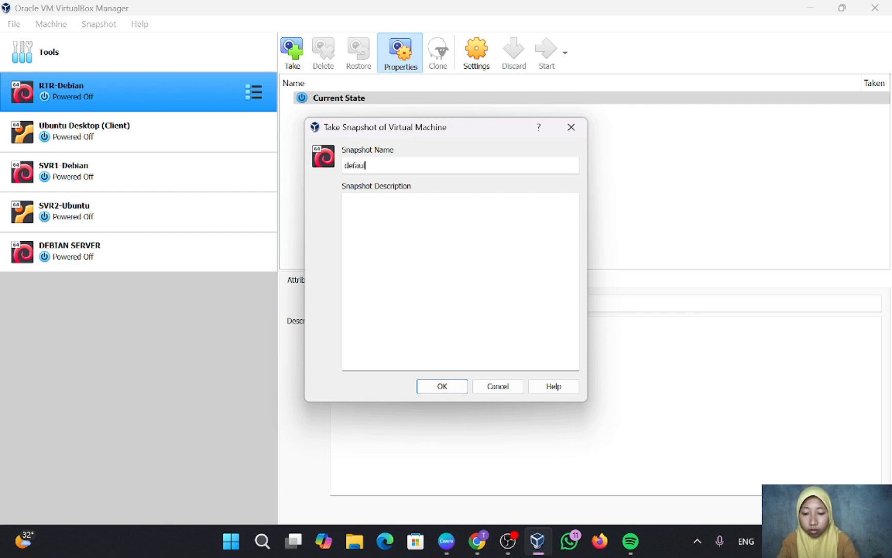
pyautogui.write('t')
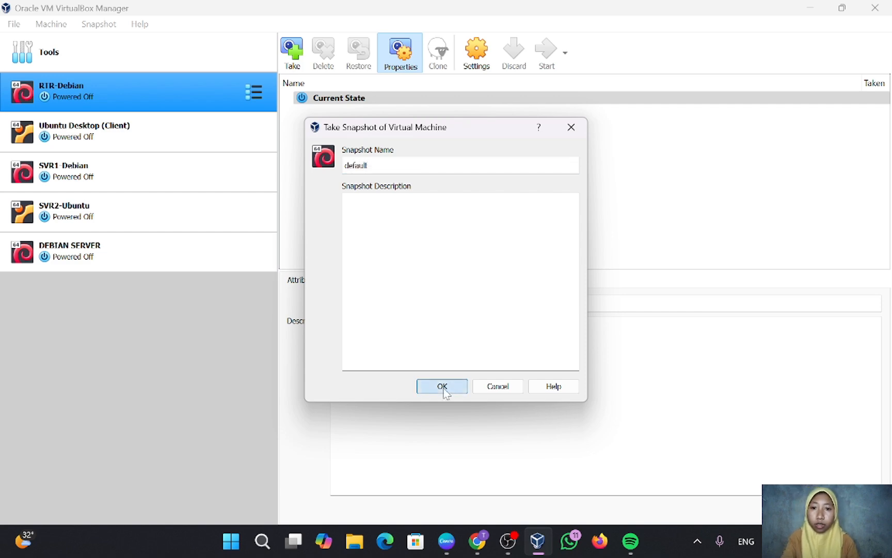
pyautogui.click(443, 387)
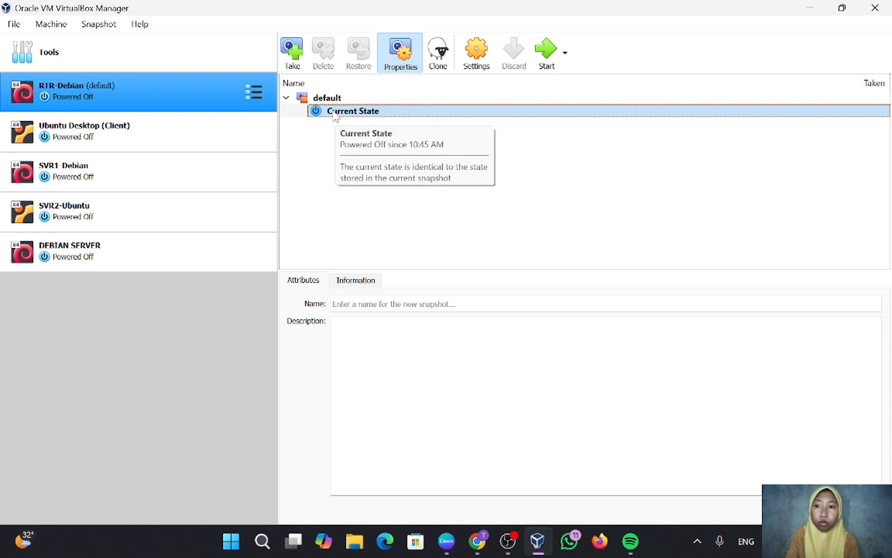
pyautogui.click(192, 145)
pyautogui.click(253, 135)
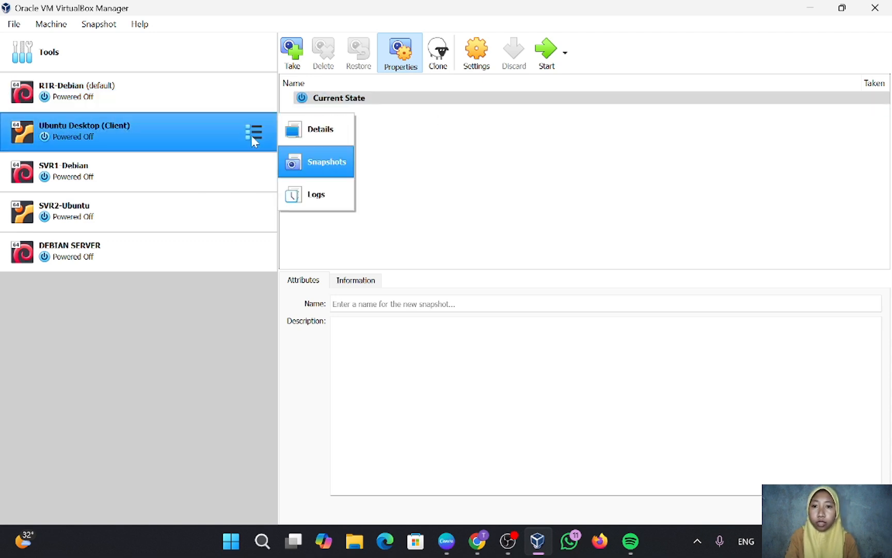
# Take a snapshot of Ubuntu Desktop (Client) named 'default'.
pyautogui.click(315, 167)
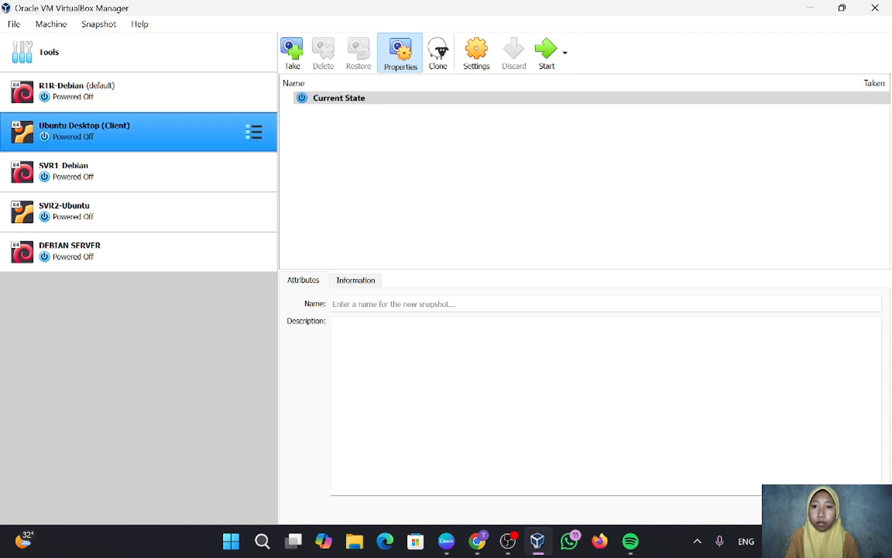
pyautogui.click(292, 53)
pyautogui.press('BackSpace')
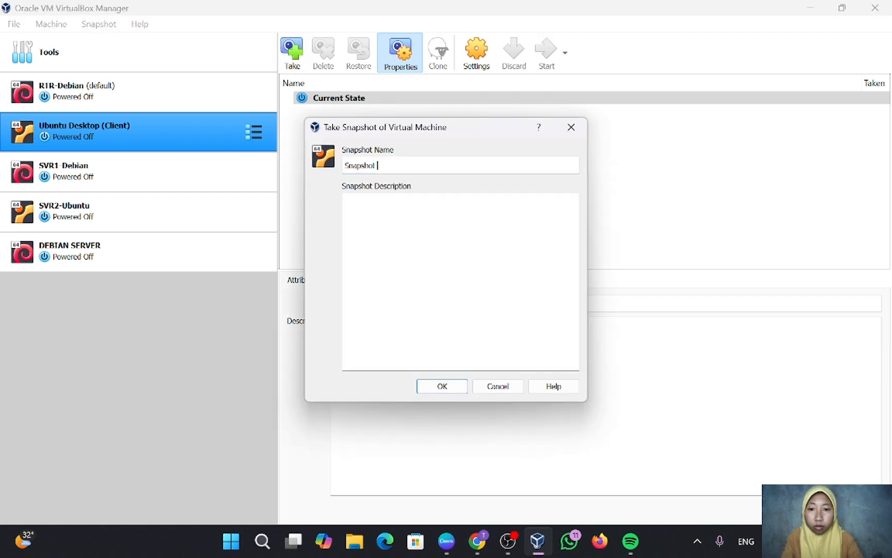
pyautogui.press('BackSpace')
pyautogui.press('BackSpace')
pyautogui.press('BackSpace')
pyautogui.press('BackSpace')
pyautogui.press('BackSpace')
pyautogui.press('BackSpace')
pyautogui.press('BackSpace')
pyautogui.press('BackSpace')
pyautogui.press('BackSpace')
pyautogui.write('d')
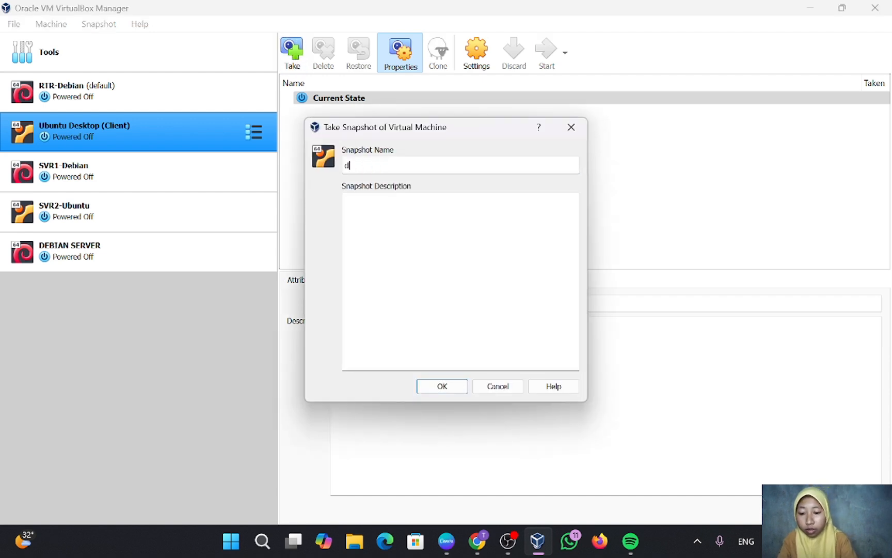
pyautogui.write('efault')
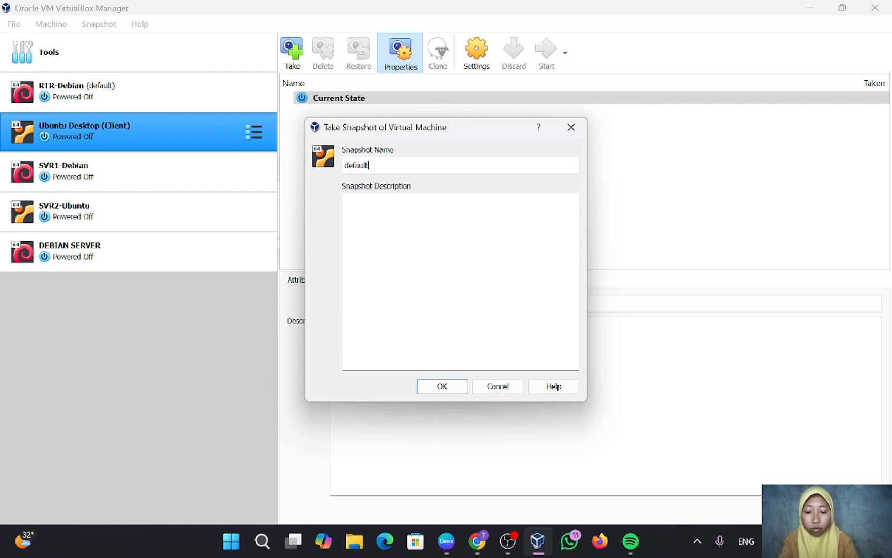
pyautogui.click(456, 393)
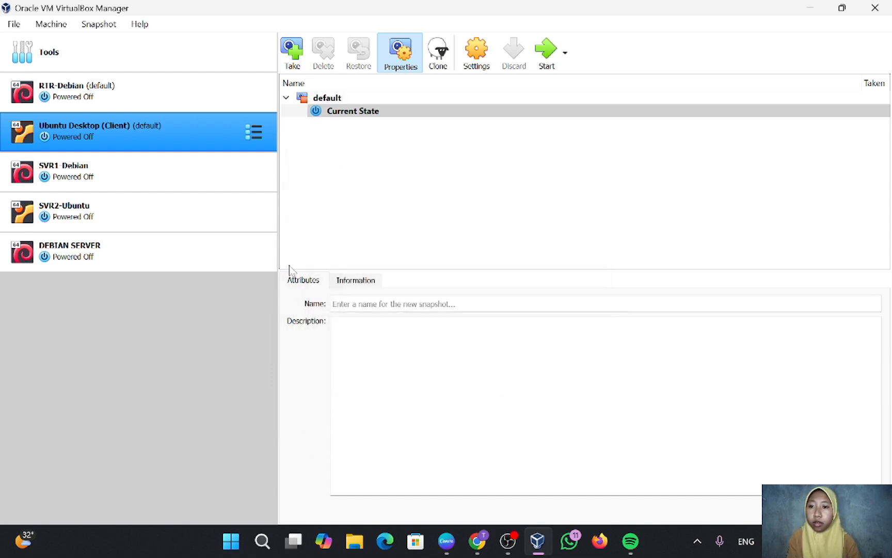
# Take a snapshot of SVR1-Debian named 'default', then select SVR2-Ubuntu.
pyautogui.click(242, 175)
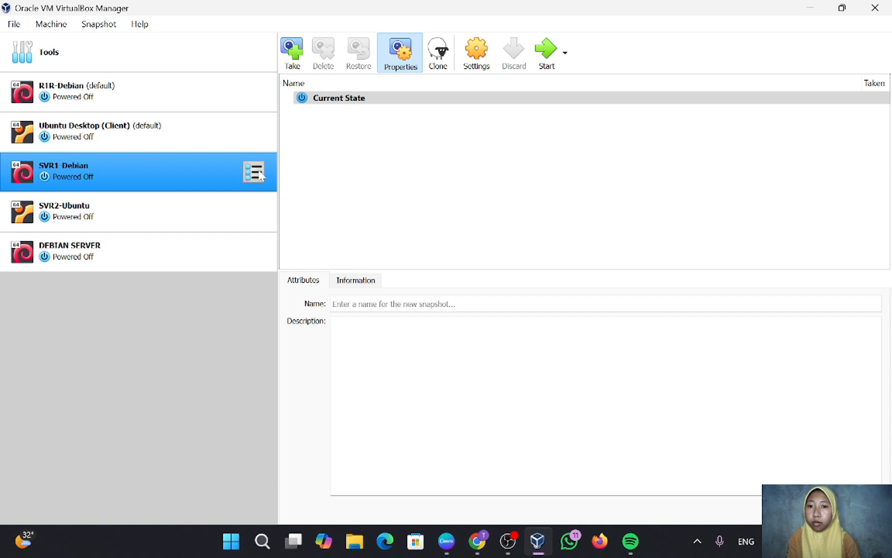
pyautogui.click(292, 55)
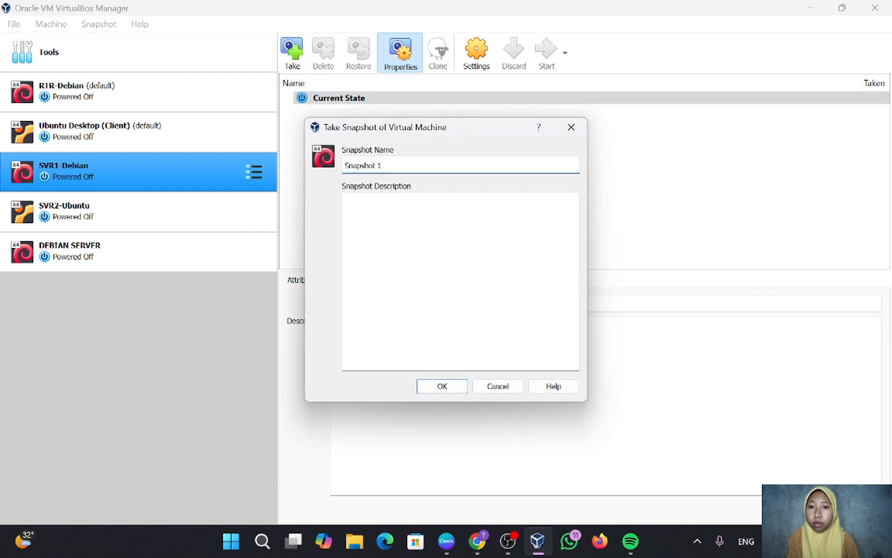
pyautogui.press('BackSpace')
pyautogui.press('BackSpace')
pyautogui.press('BackSpace')
pyautogui.press('BackSpace')
pyautogui.press('BackSpace')
pyautogui.press('BackSpace')
pyautogui.press('BackSpace')
pyautogui.press('BackSpace')
pyautogui.press('BackSpace')
pyautogui.press('BackSpace')
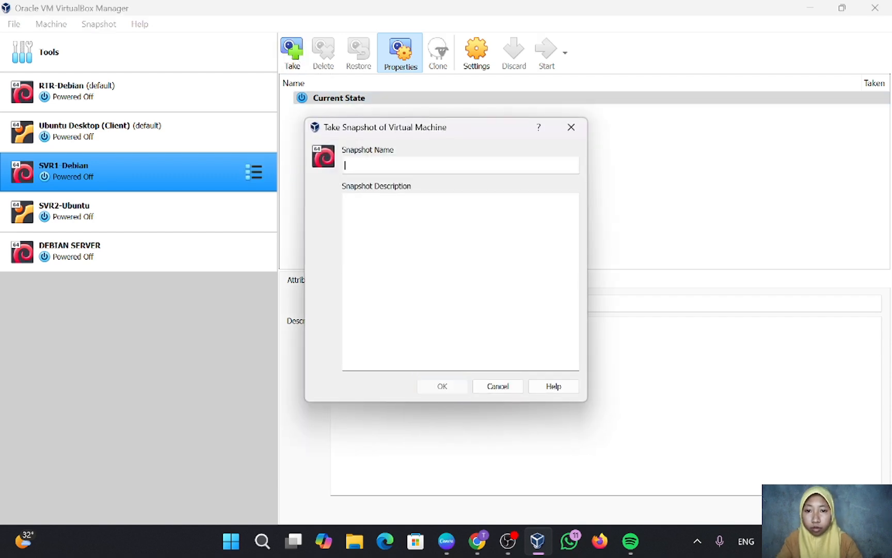
pyautogui.write('default')
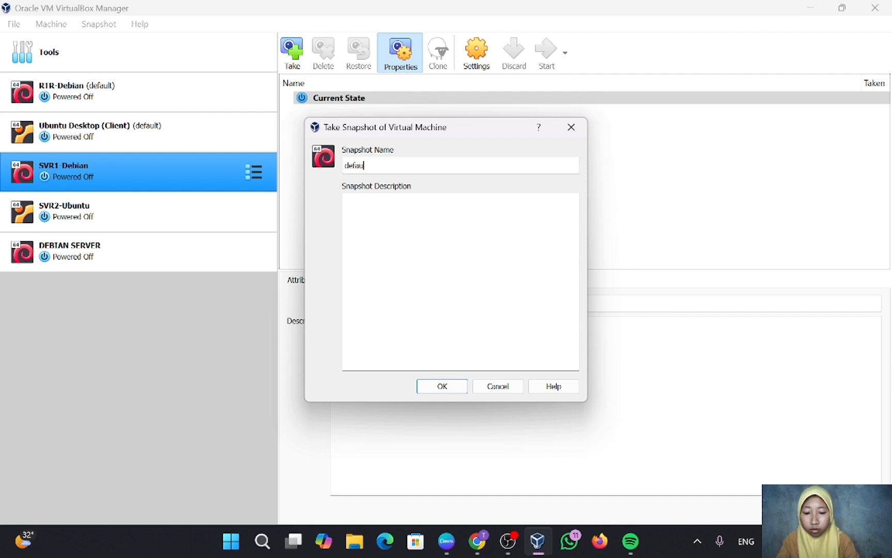
pyautogui.click(443, 386)
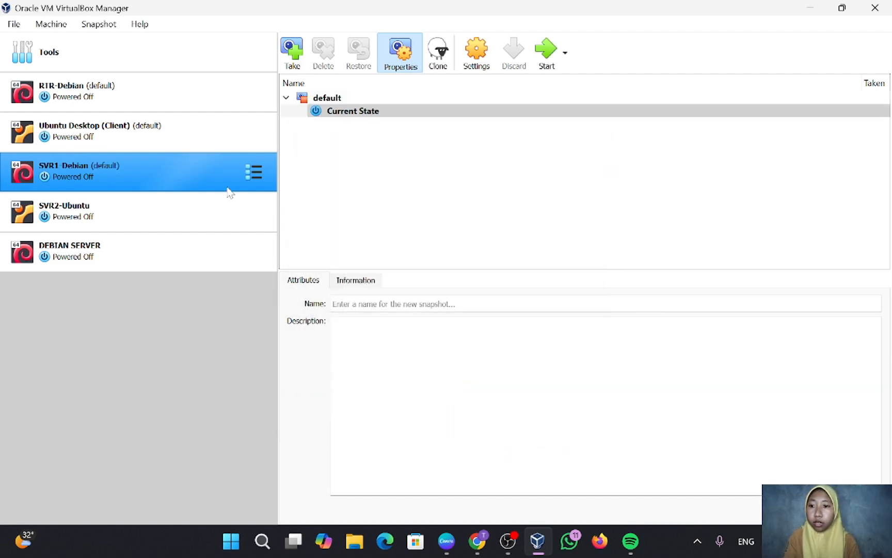
pyautogui.click(183, 209)
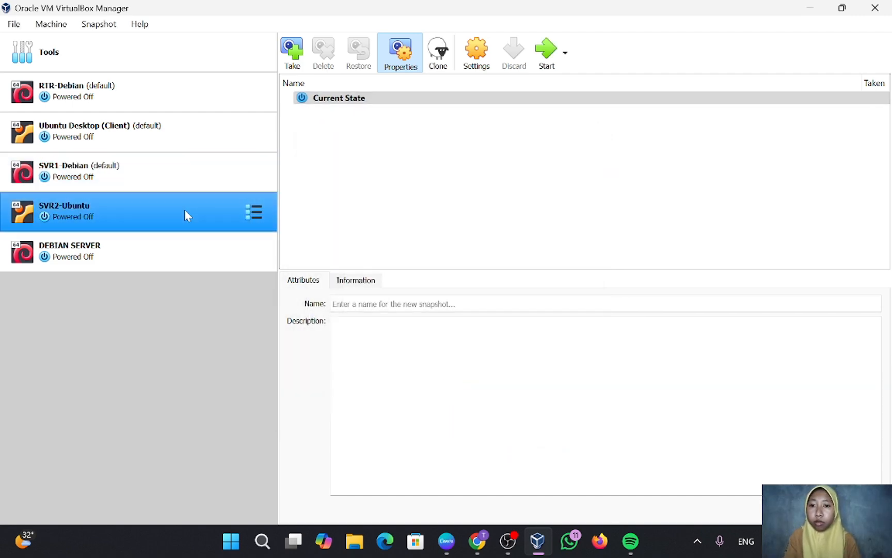
# Snapshot SVR2-Ubuntu as 'default', then advance the slideshow to the network topology diagram.
pyautogui.click(290, 61)
pyautogui.press('BackSpace')
pyautogui.press('BackSpace')
pyautogui.press('BackSpace')
pyautogui.press('BackSpace')
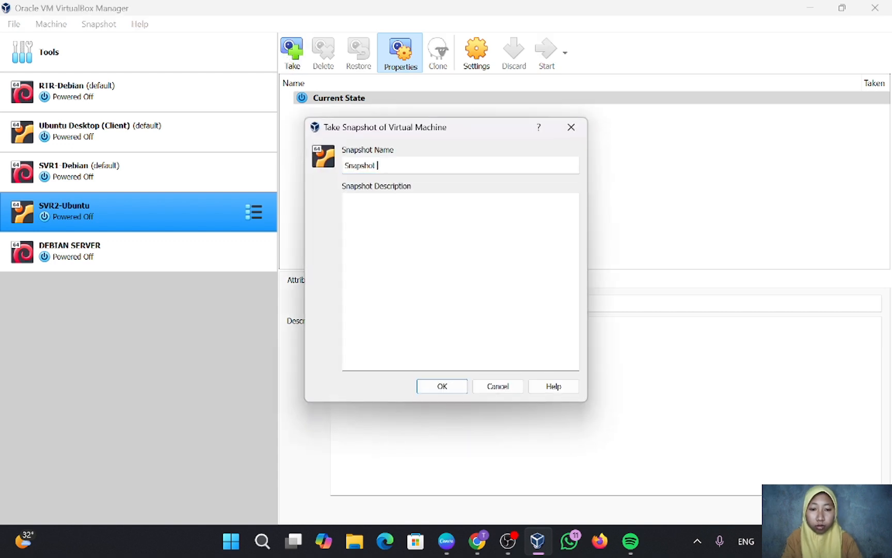
pyautogui.press('BackSpace')
pyautogui.press('BackSpace')
pyautogui.press('BackSpace')
pyautogui.press('BackSpace')
pyautogui.press('BackSpace')
pyautogui.press('BackSpace')
pyautogui.write('def')
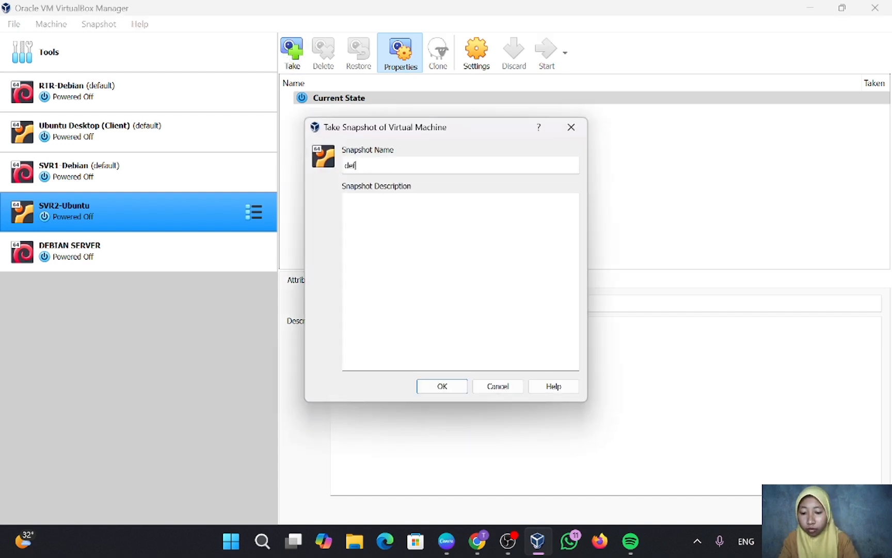
pyautogui.write('ault')
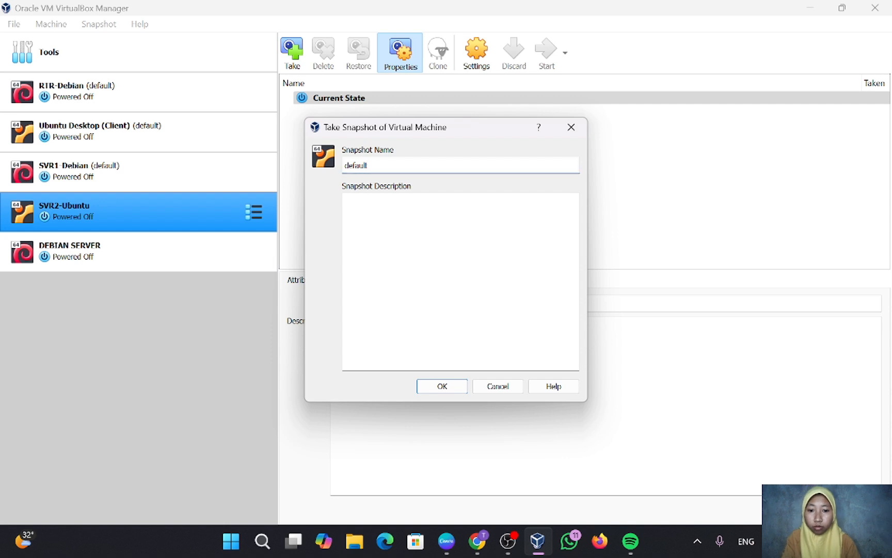
pyautogui.click(442, 387)
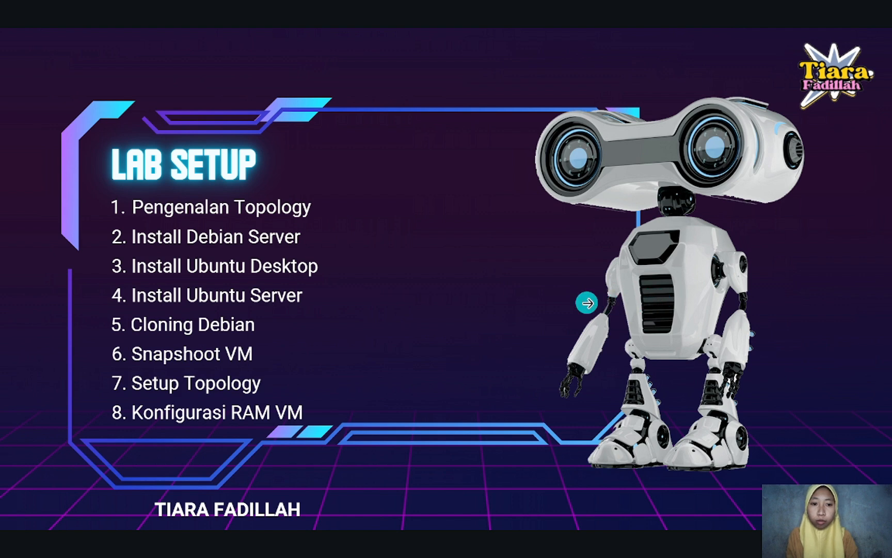
pyautogui.click(587, 303)
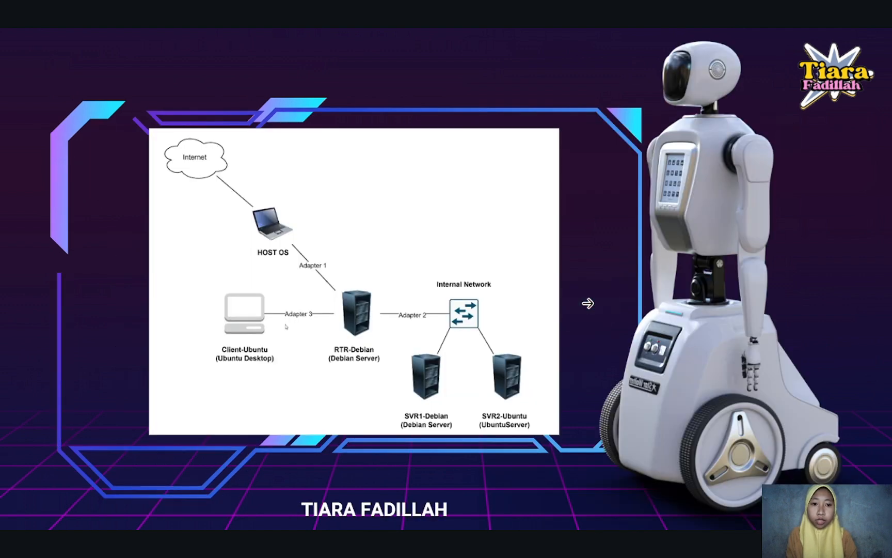
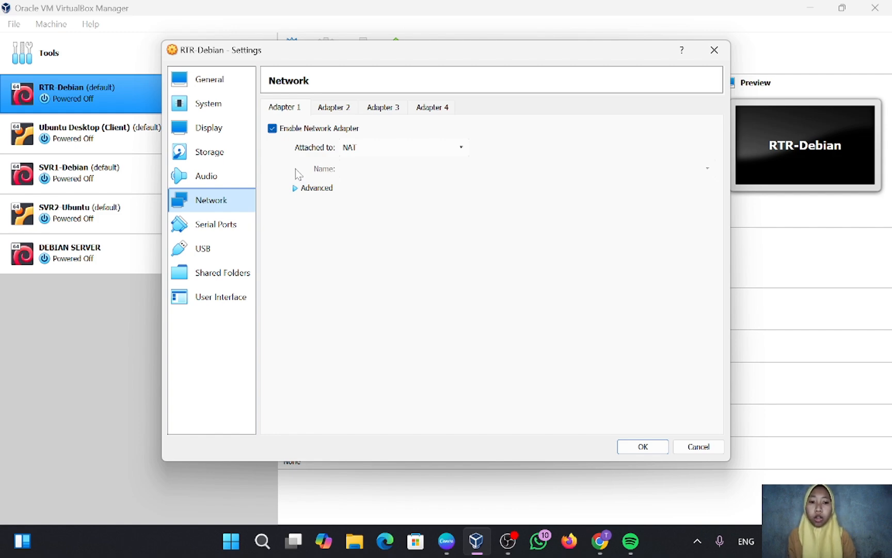
# Attach RTR-Debian's Adapter 1 to Host-only Adapter (VirtualBox Host-Only Ethernet Adapter).
pyautogui.click(355, 149)
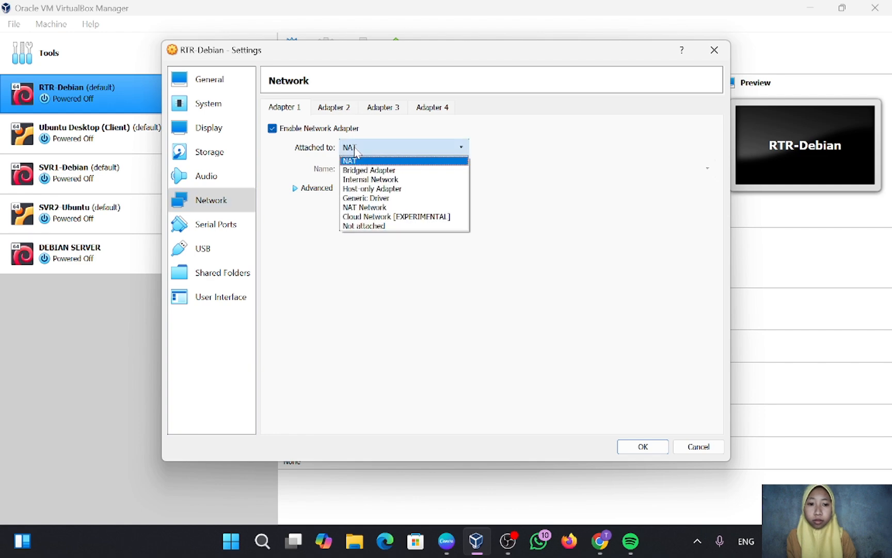
pyautogui.click(374, 189)
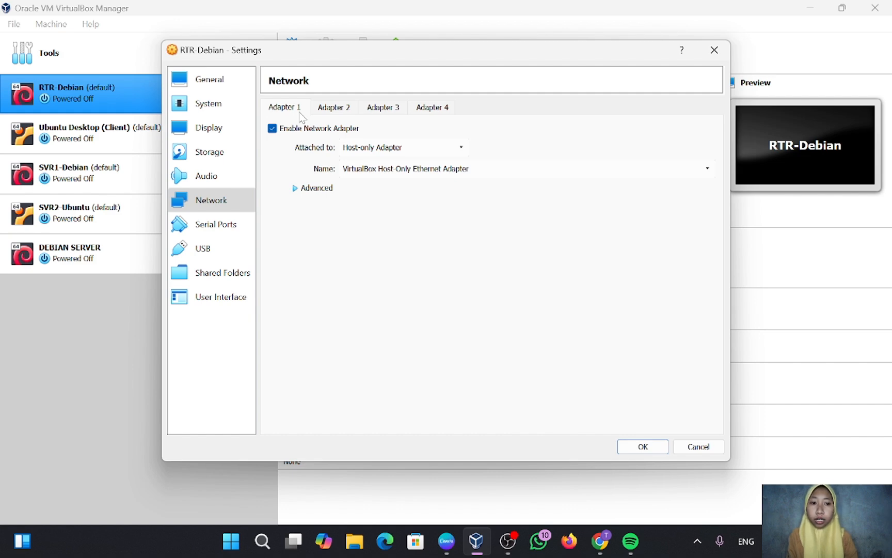
# Enable RTR-Debian's Adapter 2 as an Internal Network named 'server network'.
pyautogui.click(339, 109)
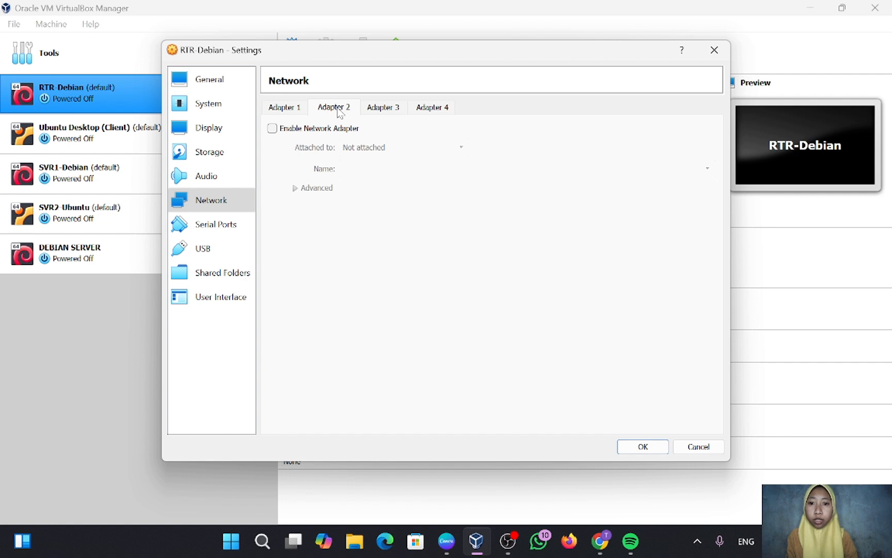
pyautogui.click(273, 131)
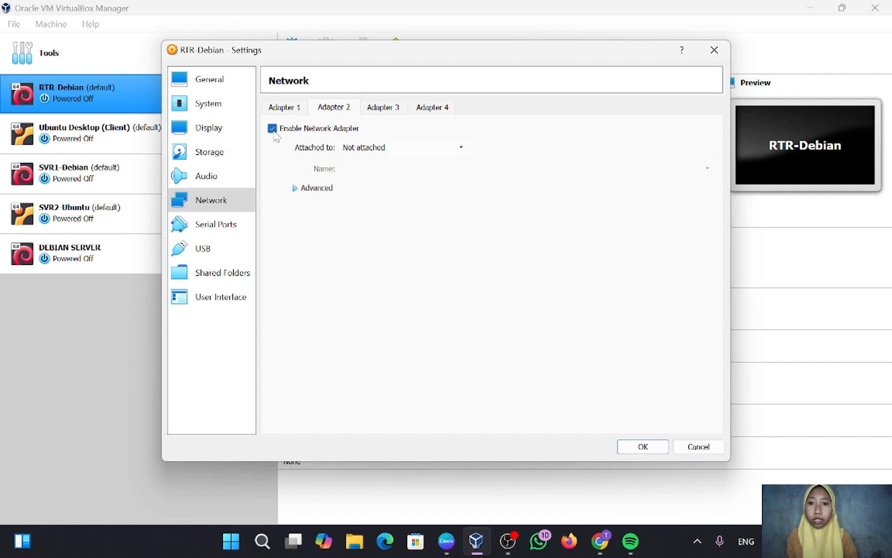
pyautogui.click(273, 131)
pyautogui.click(273, 131)
pyautogui.click(273, 129)
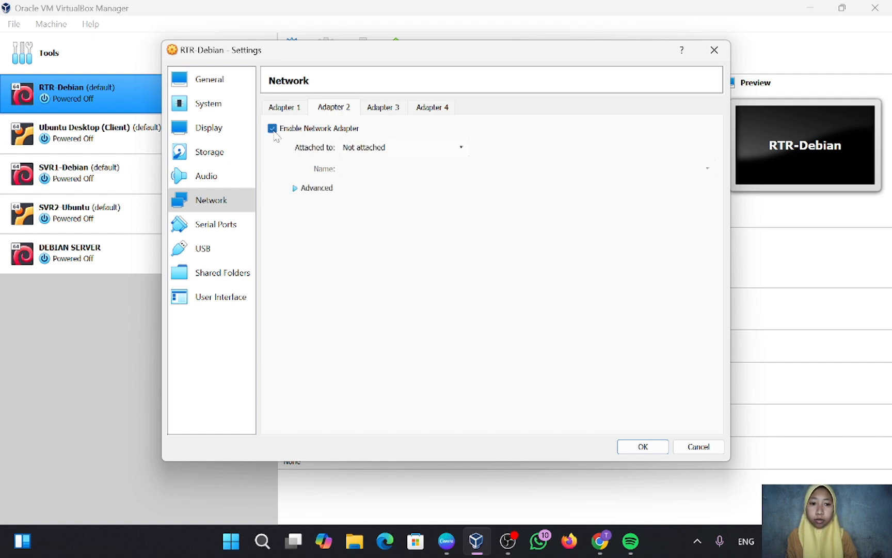
pyautogui.click(273, 129)
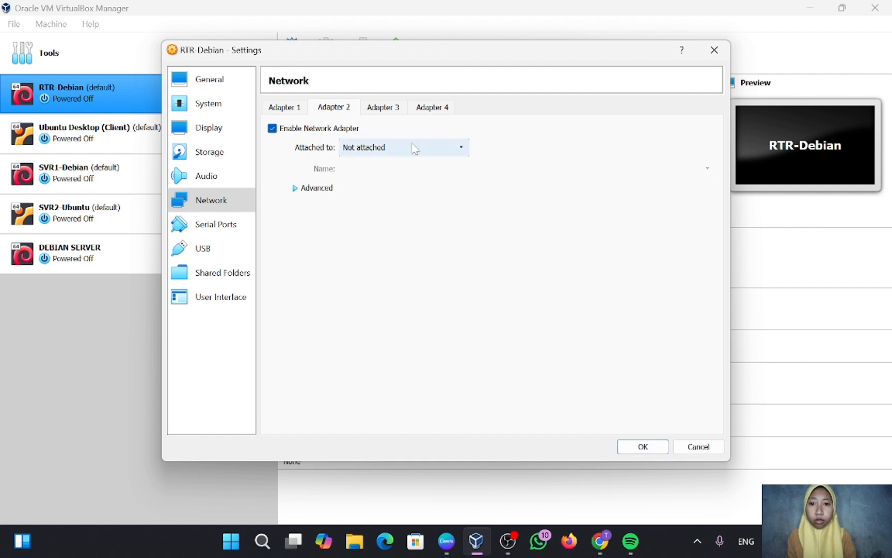
pyautogui.click(414, 150)
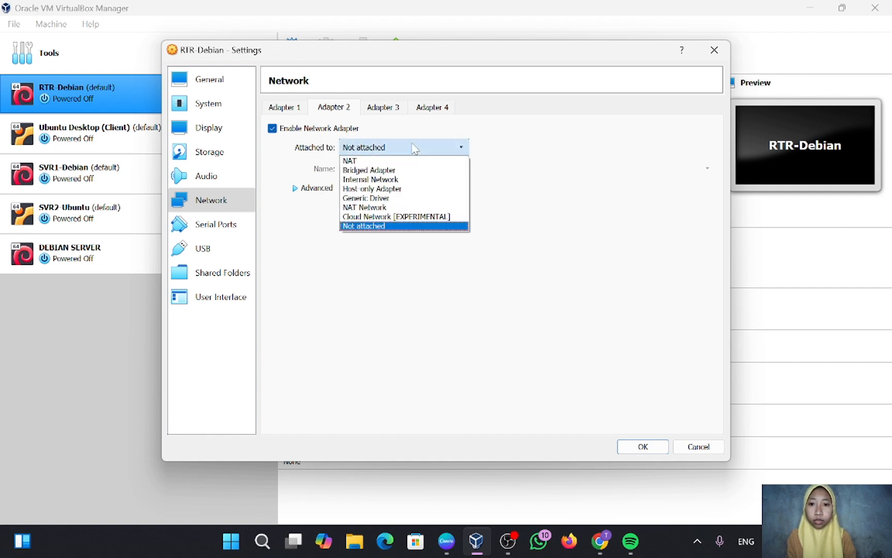
pyautogui.click(409, 181)
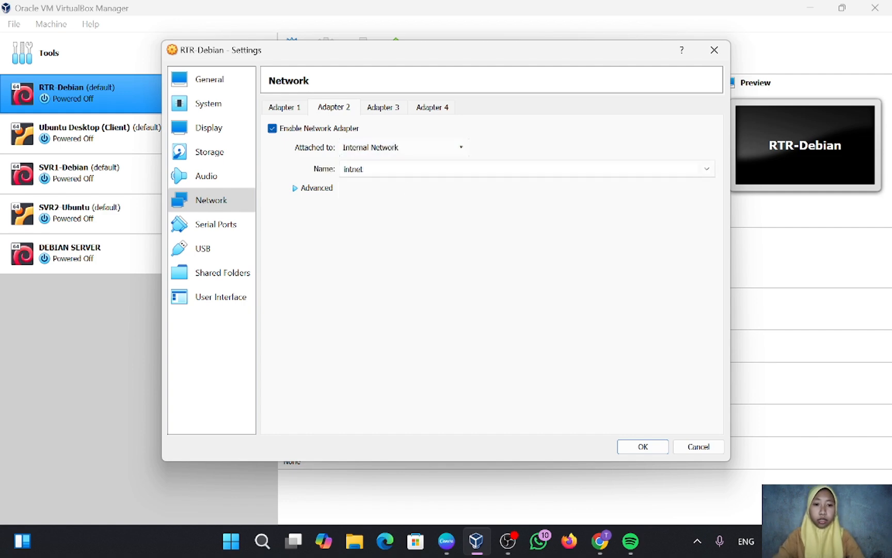
pyautogui.press('BackSpace')
pyautogui.press('BackSpace')
pyautogui.press('BackSpace')
pyautogui.press('BackSpace')
pyautogui.press('BackSpace')
pyautogui.press('BackSpace')
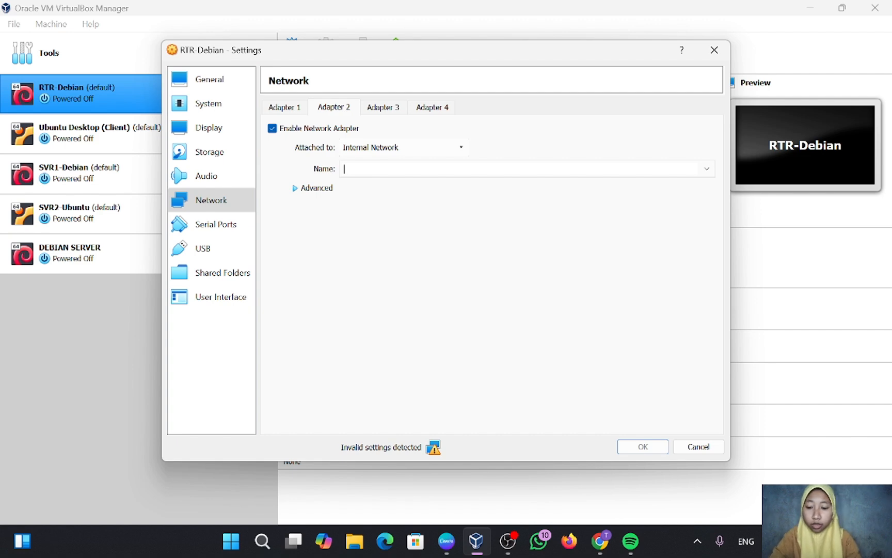
pyautogui.write('server n')
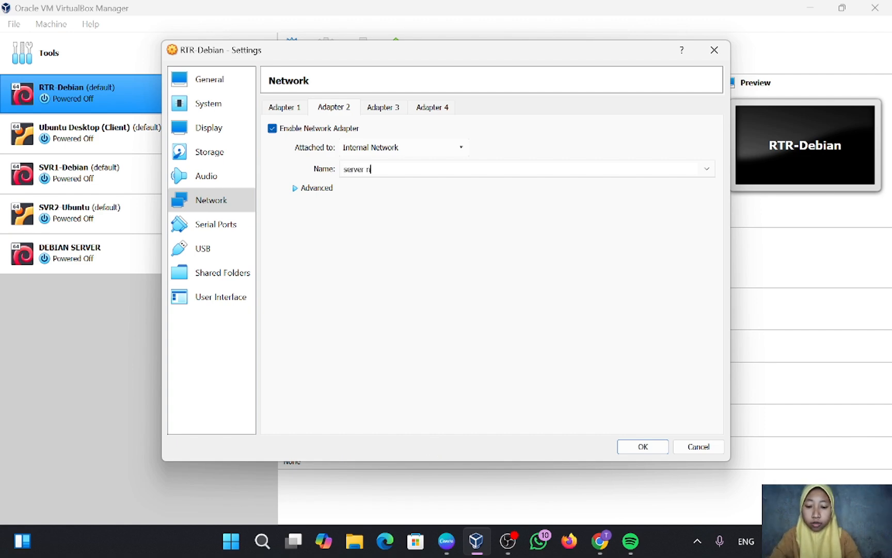
pyautogui.write('etwork')
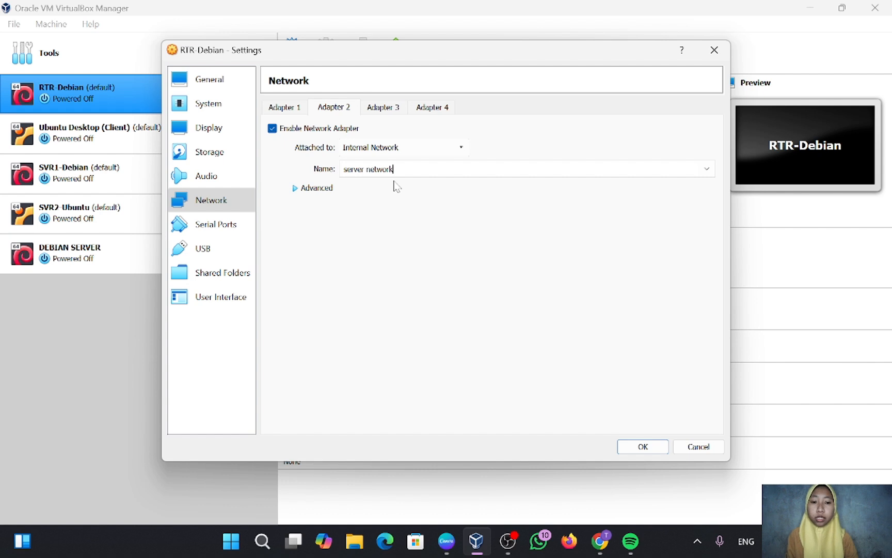
pyautogui.click(394, 109)
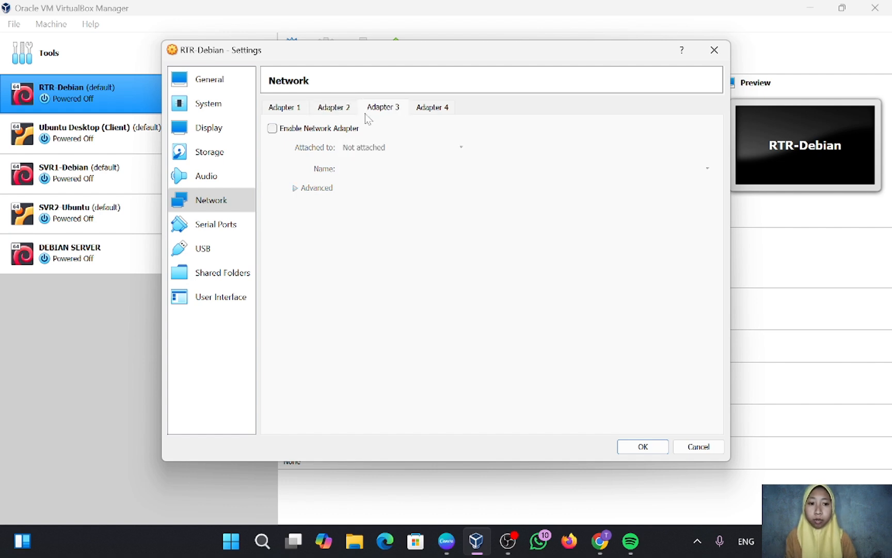
# Enable Adapter 3 on Internal Network 'client network' and save RTR-Debian's network settings.
pyautogui.click(273, 129)
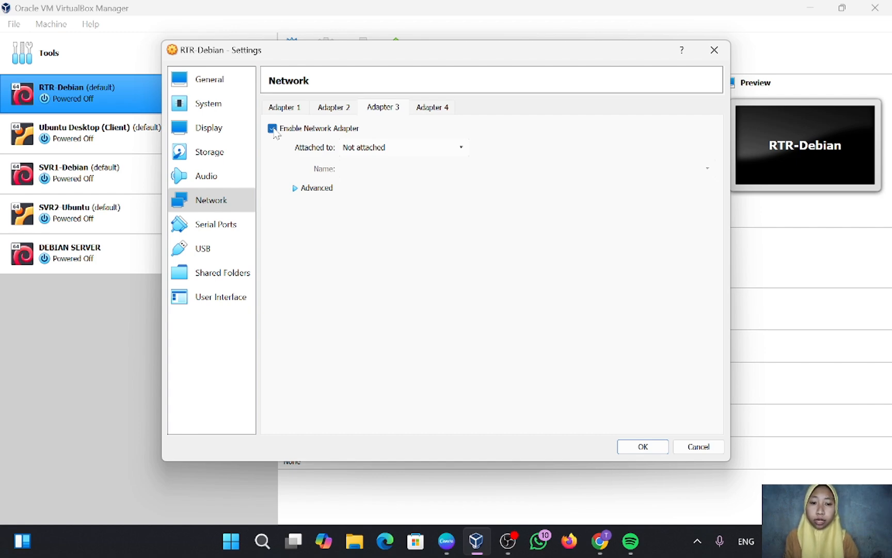
pyautogui.click(366, 148)
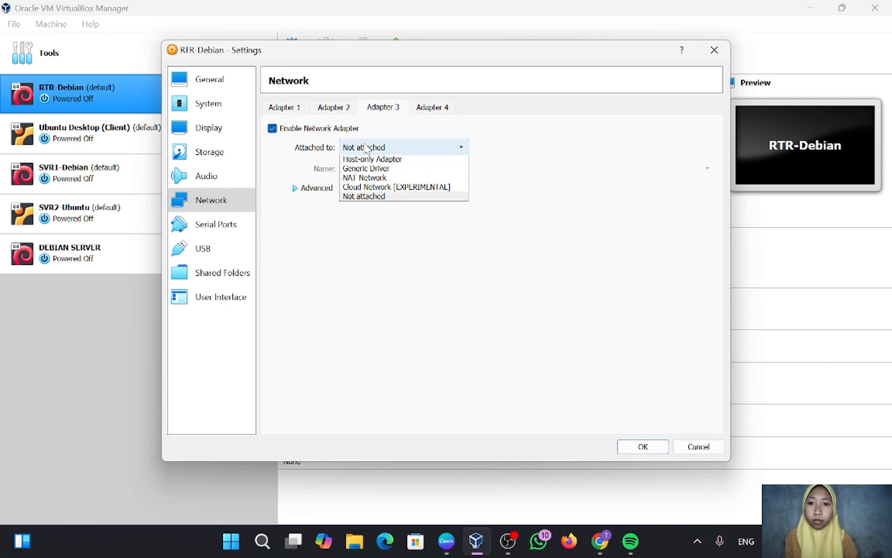
pyautogui.click(367, 175)
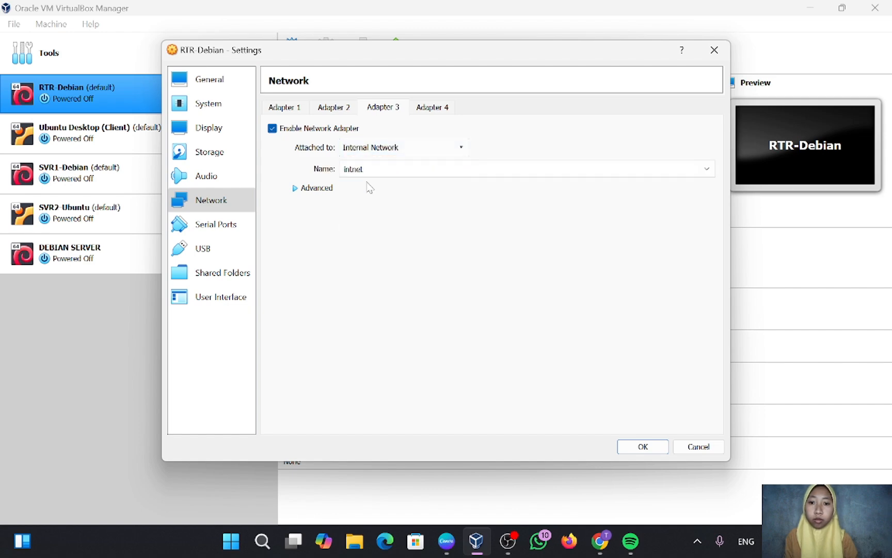
pyautogui.click(363, 169)
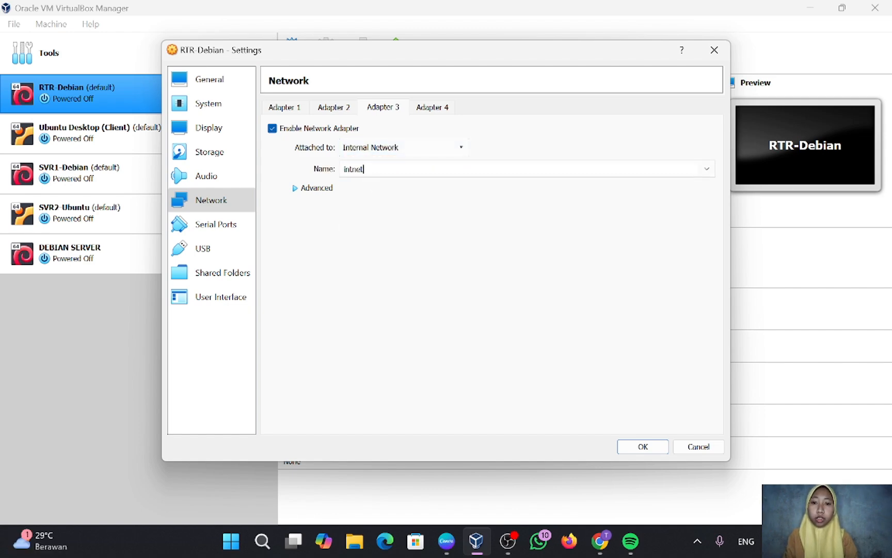
pyautogui.press('BackSpace')
pyautogui.press('BackSpace')
pyautogui.press('BackSpace')
pyautogui.press('BackSpace')
pyautogui.press('BackSpace')
pyautogui.press('BackSpace')
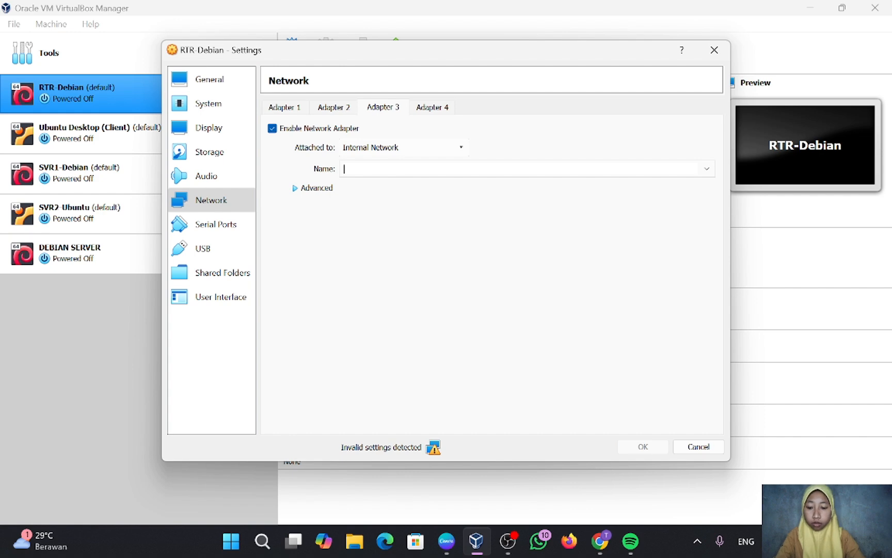
pyautogui.write('client')
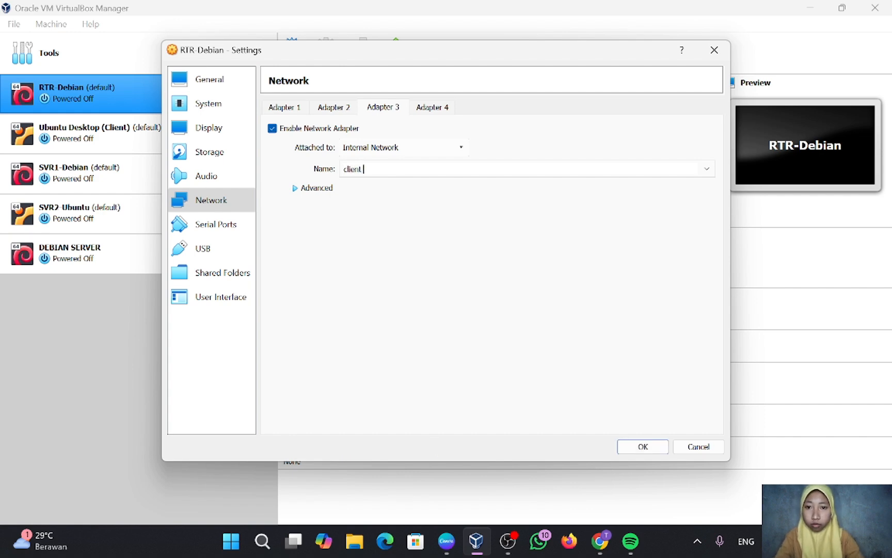
pyautogui.write(' networ')
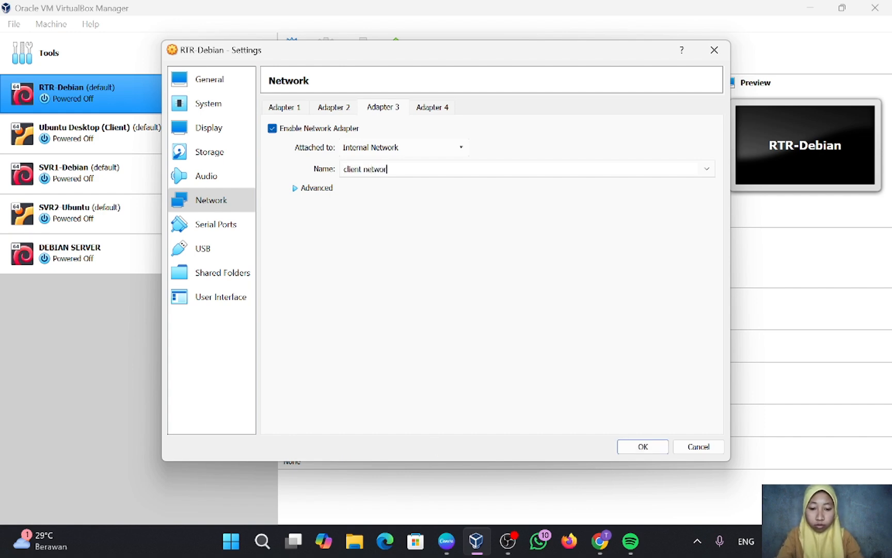
pyautogui.write('k')
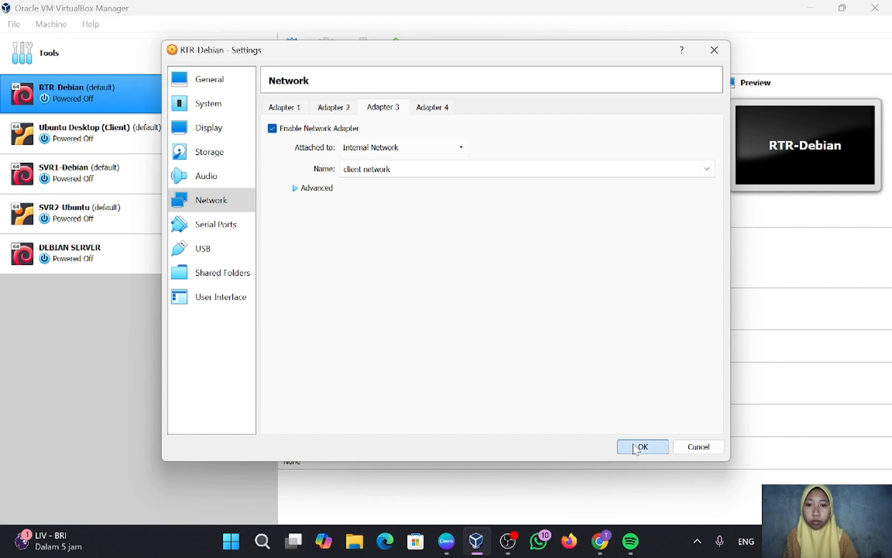
pyautogui.click(638, 446)
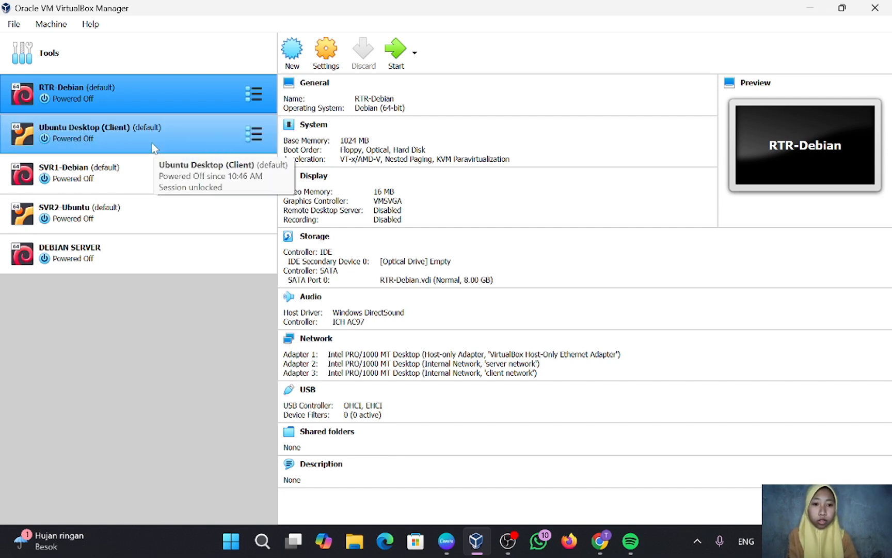
# Put Ubuntu Desktop (Client)'s Adapter 1 on Internal Network 'client network' and save.
pyautogui.click(153, 147)
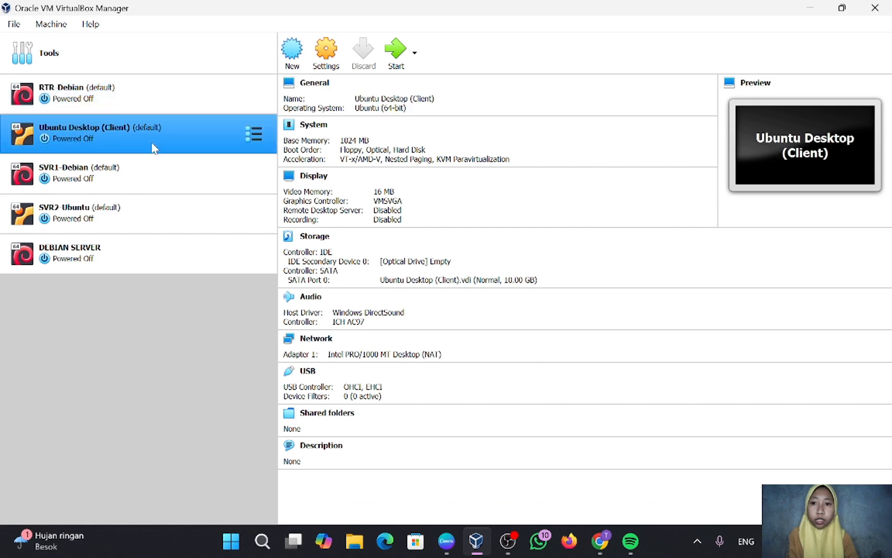
pyautogui.click(327, 61)
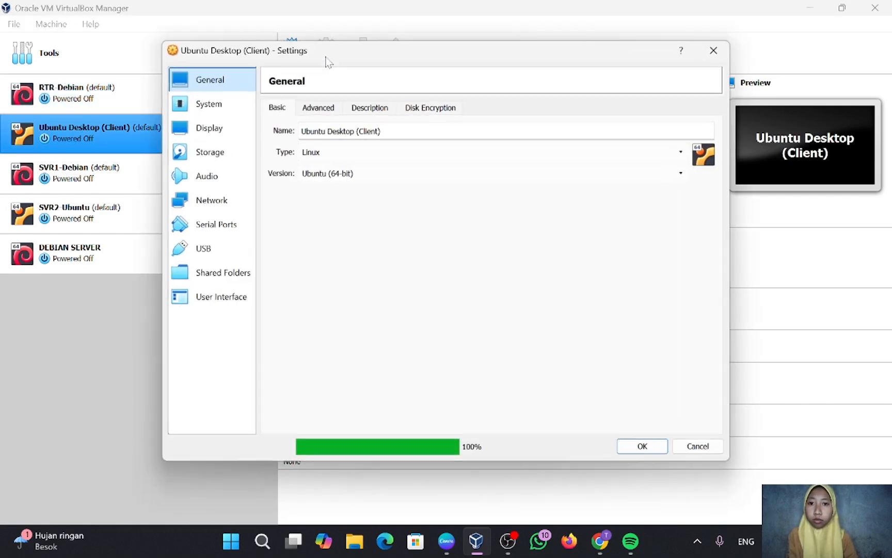
pyautogui.click(223, 201)
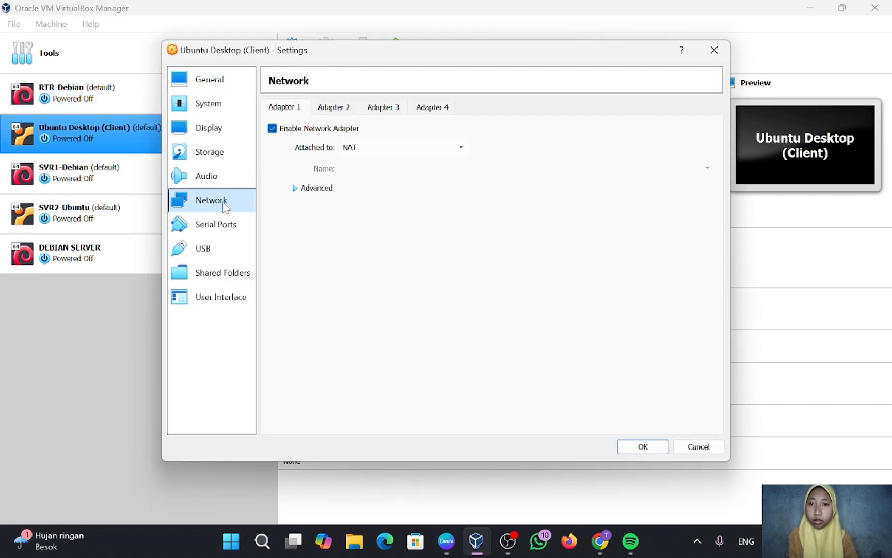
pyautogui.click(356, 150)
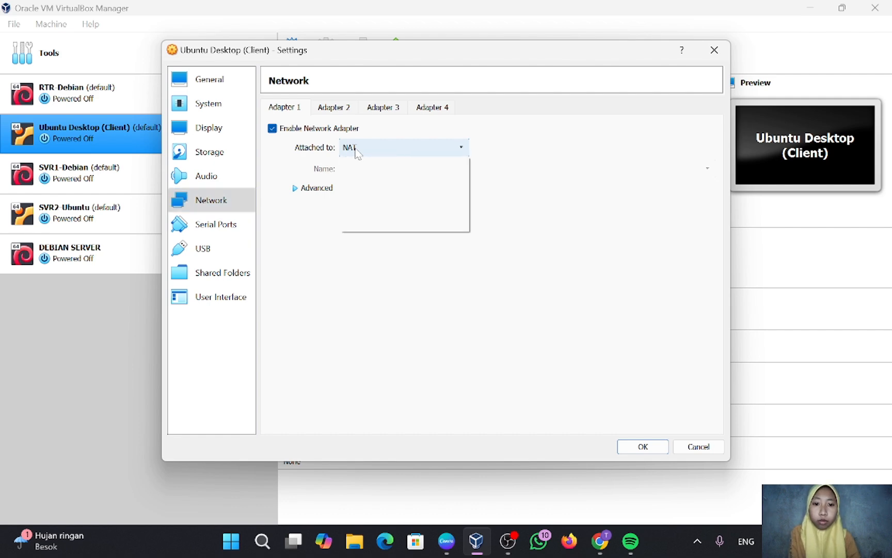
pyautogui.click(368, 180)
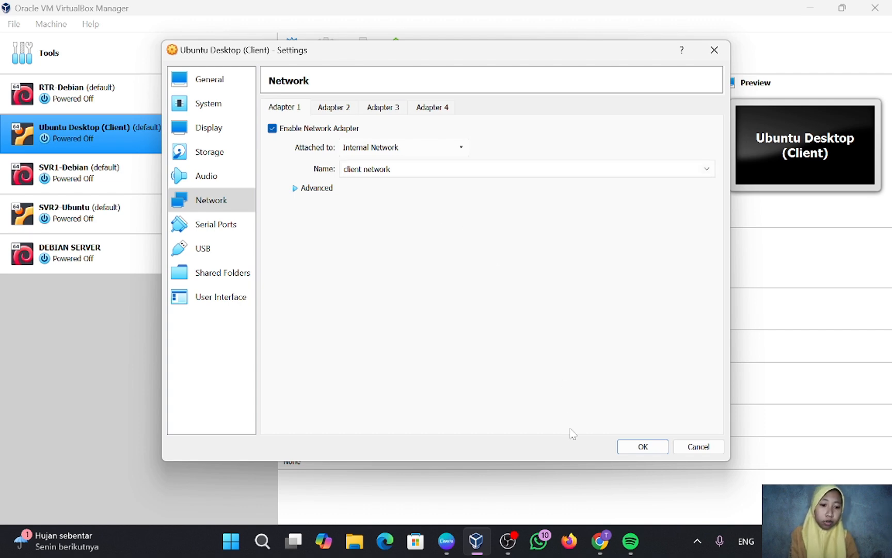
pyautogui.click(653, 448)
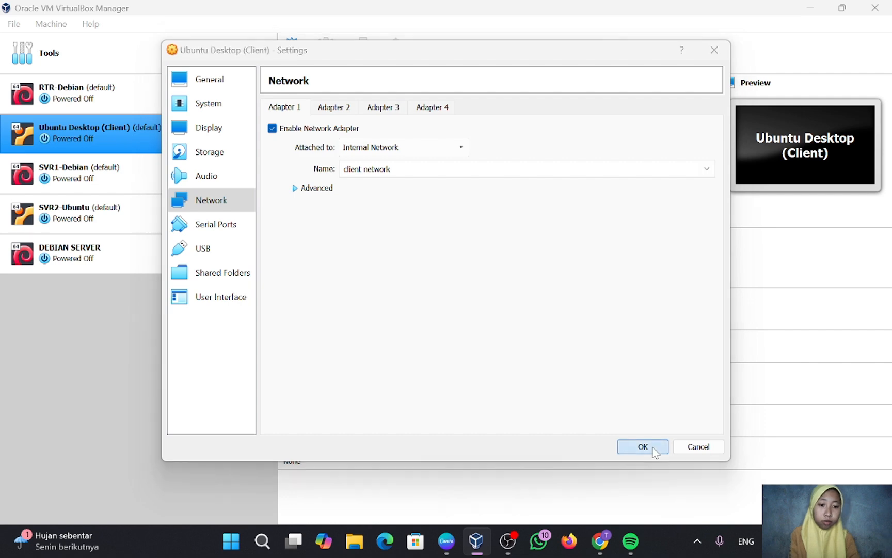
pyautogui.click(142, 179)
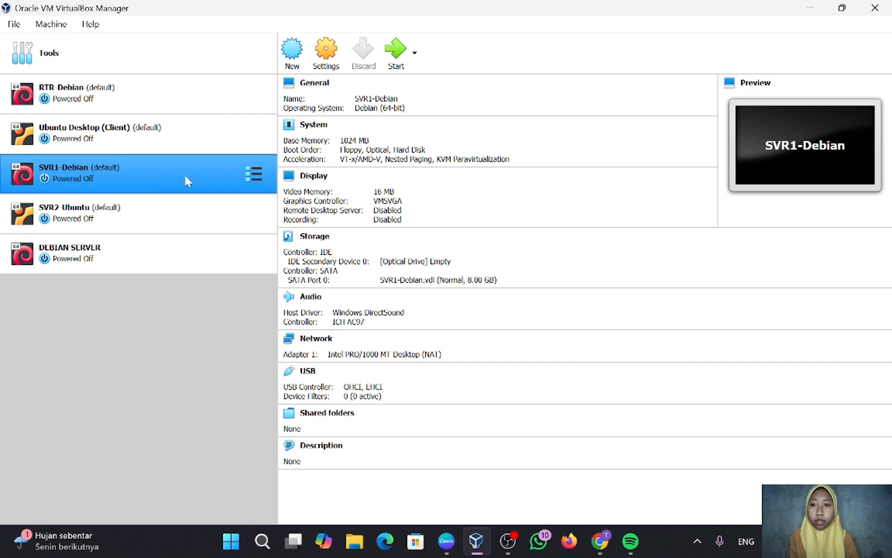
# Switch SVR1-Debian's Adapter 1 from NAT to Internal Network 'server network' and save.
pyautogui.moveTo(218, 156); pyautogui.dragTo(331, 47)
pyautogui.click(331, 47)
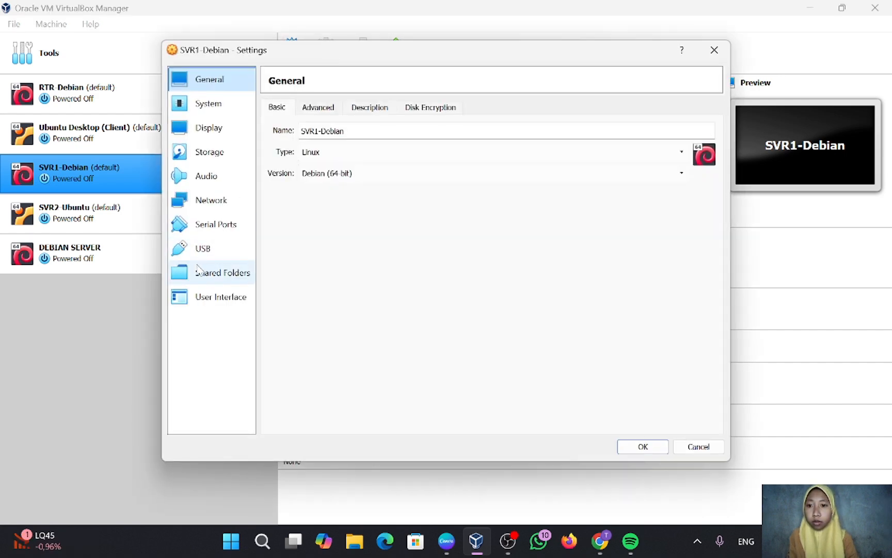
pyautogui.click(219, 201)
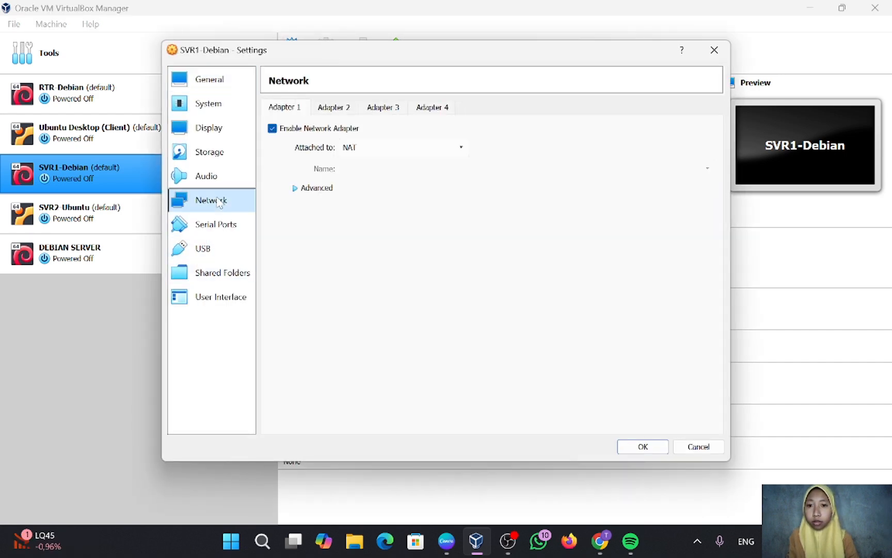
pyautogui.click(362, 148)
pyautogui.click(374, 179)
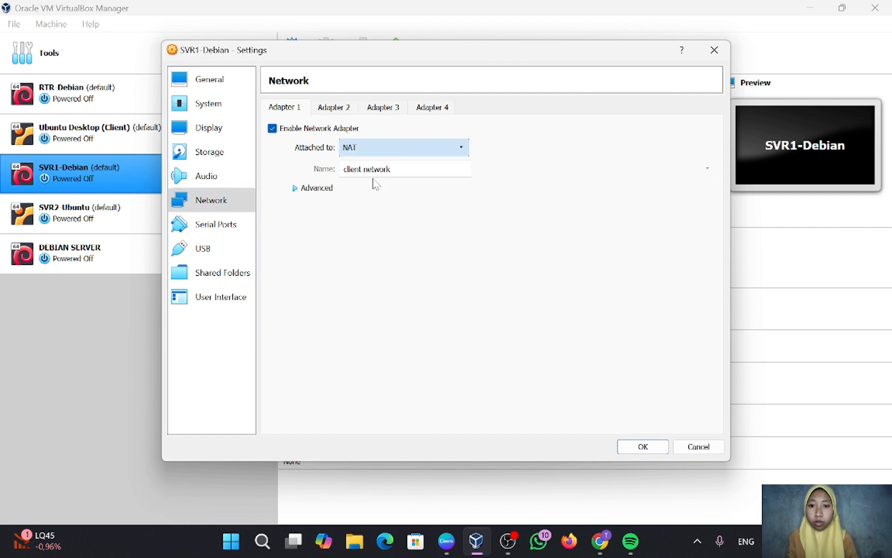
pyautogui.click(706, 169)
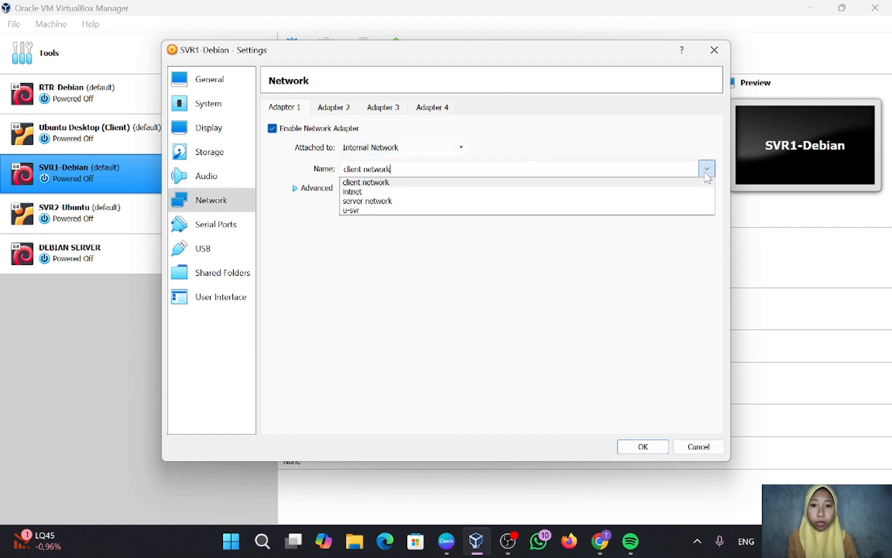
pyautogui.click(452, 206)
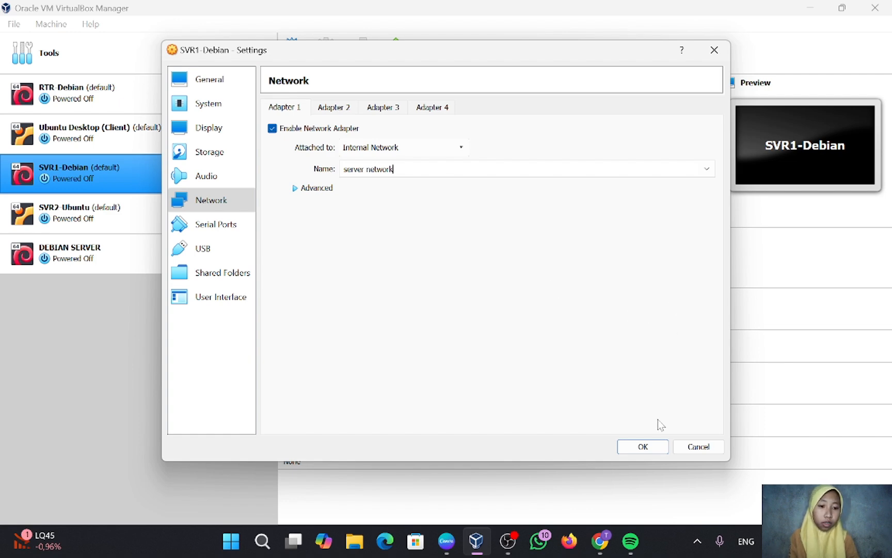
pyautogui.click(643, 446)
pyautogui.click(195, 212)
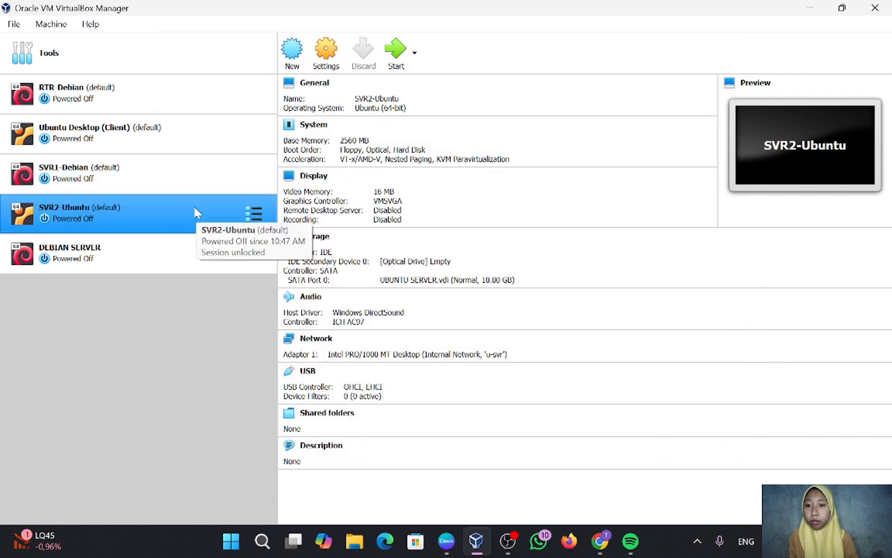
# Change SVR2-Ubuntu's Adapter 1 internal network from u-svr to 'server network' and save.
pyautogui.click(329, 69)
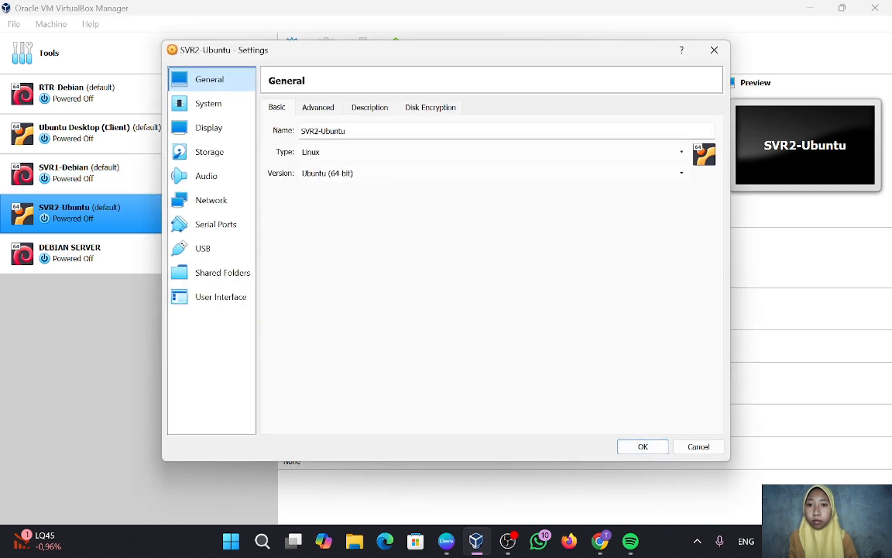
pyautogui.click(209, 202)
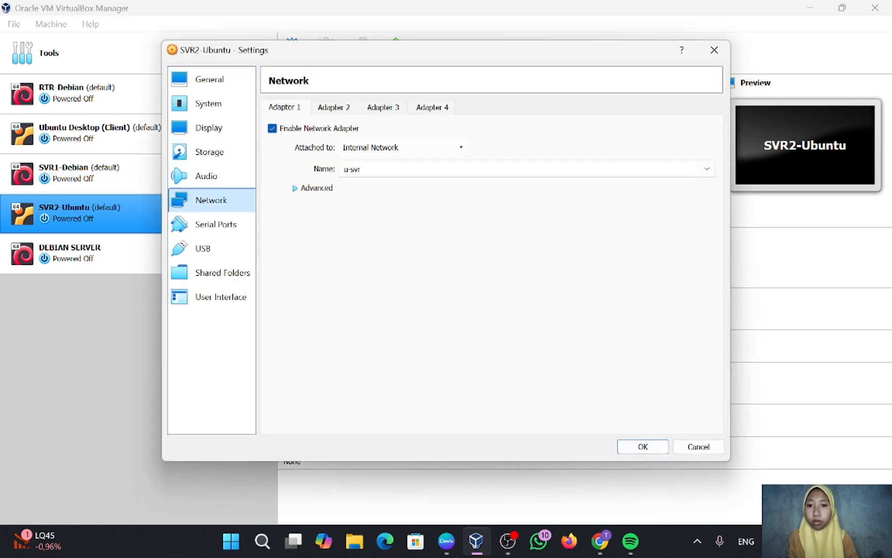
pyautogui.click(385, 148)
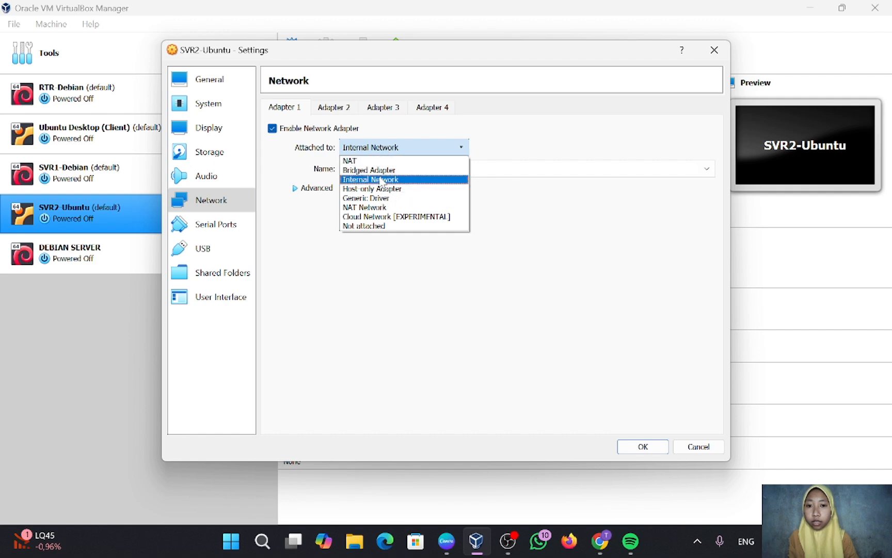
pyautogui.click(380, 180)
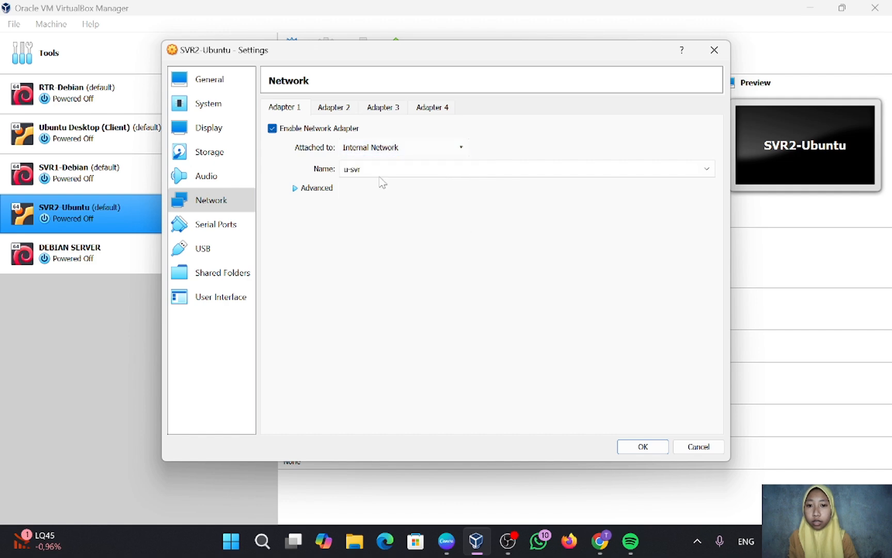
pyautogui.click(707, 169)
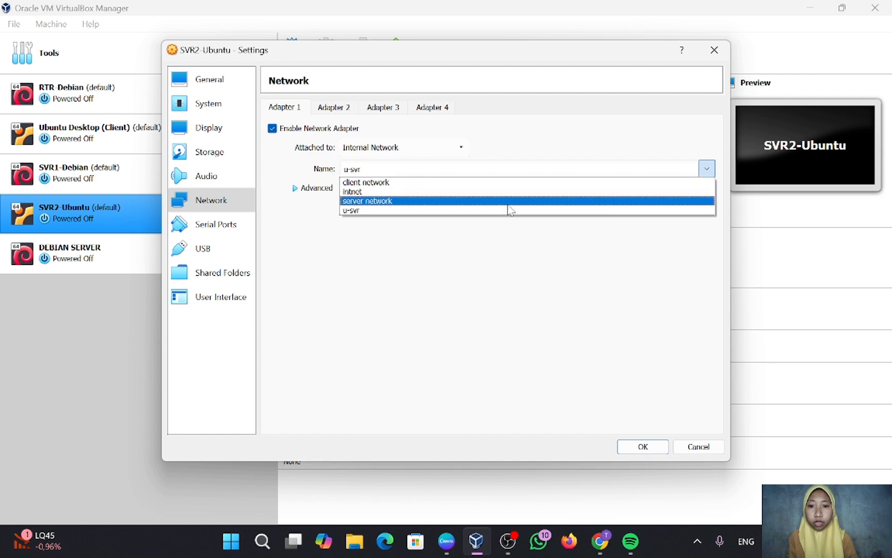
pyautogui.click(403, 203)
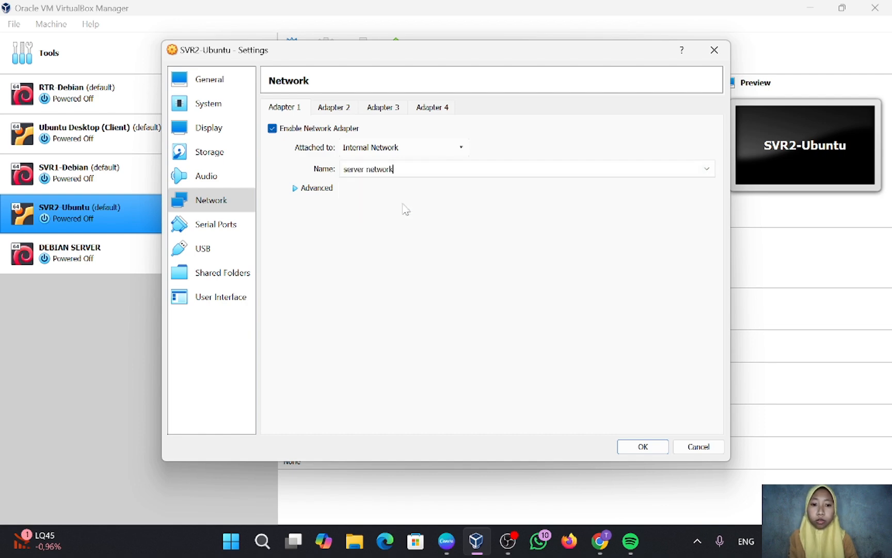
pyautogui.click(643, 446)
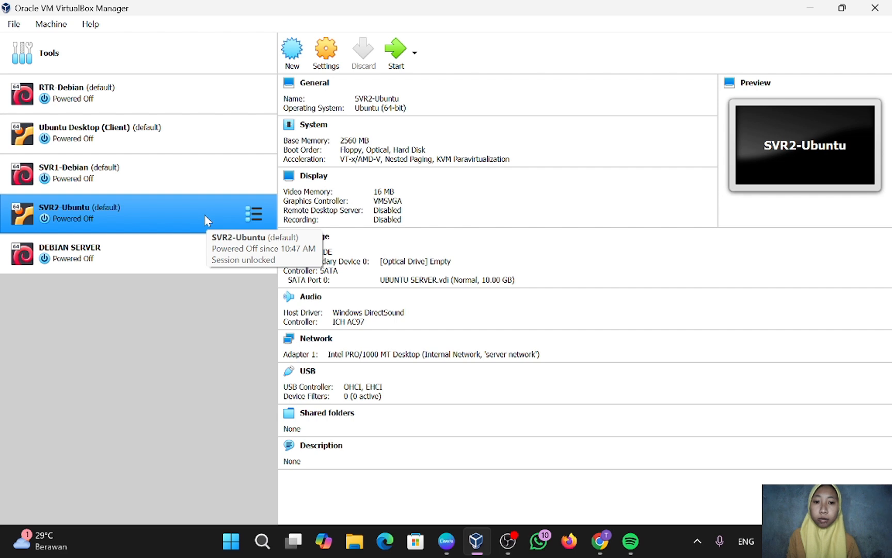
# Change RTR-Debian's base memory from 1024 MB to 512 MB and save the settings.
pyautogui.click(205, 103)
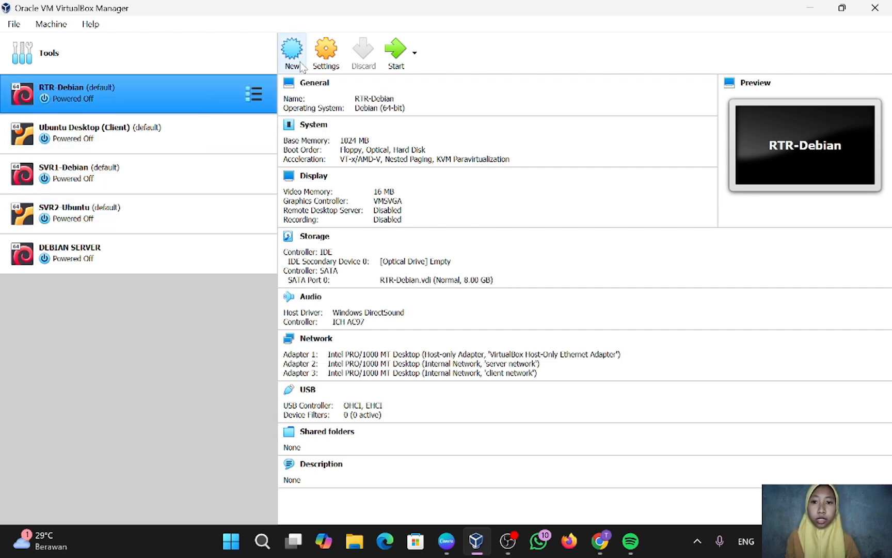
pyautogui.click(324, 58)
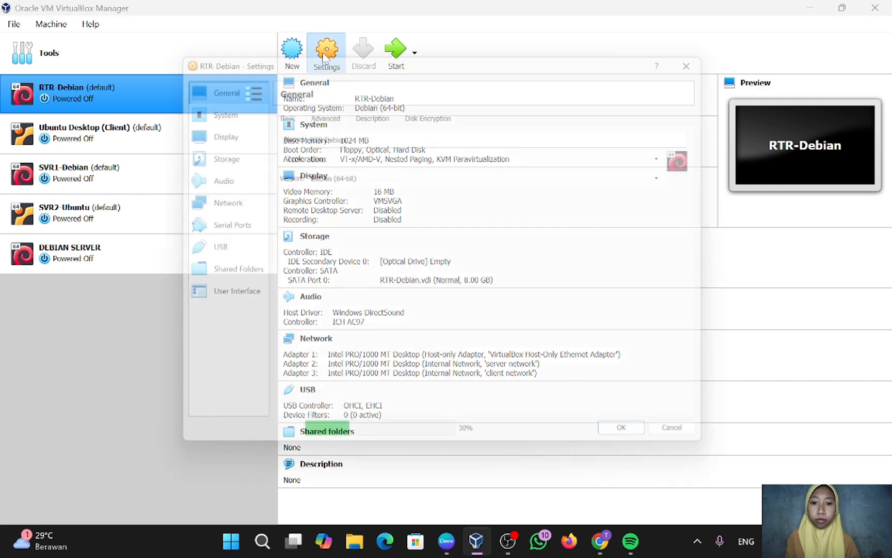
pyautogui.click(217, 107)
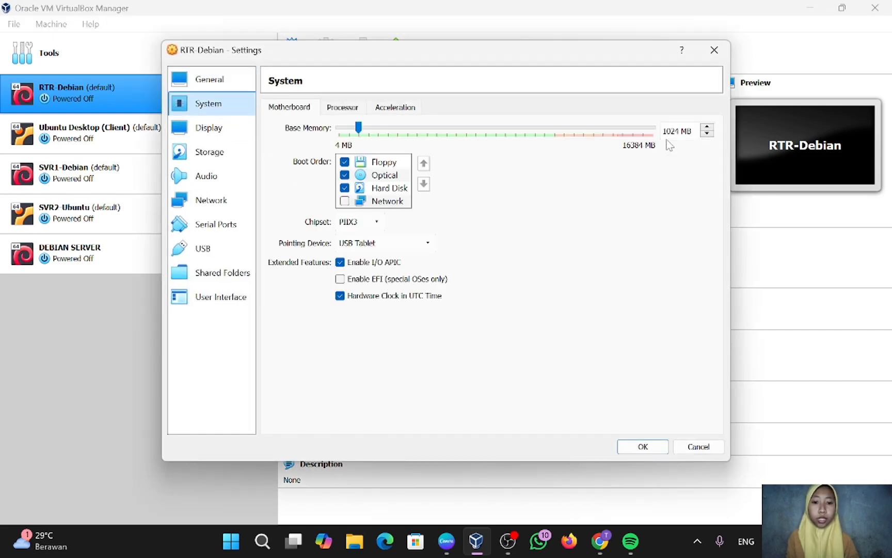
pyautogui.click(679, 131)
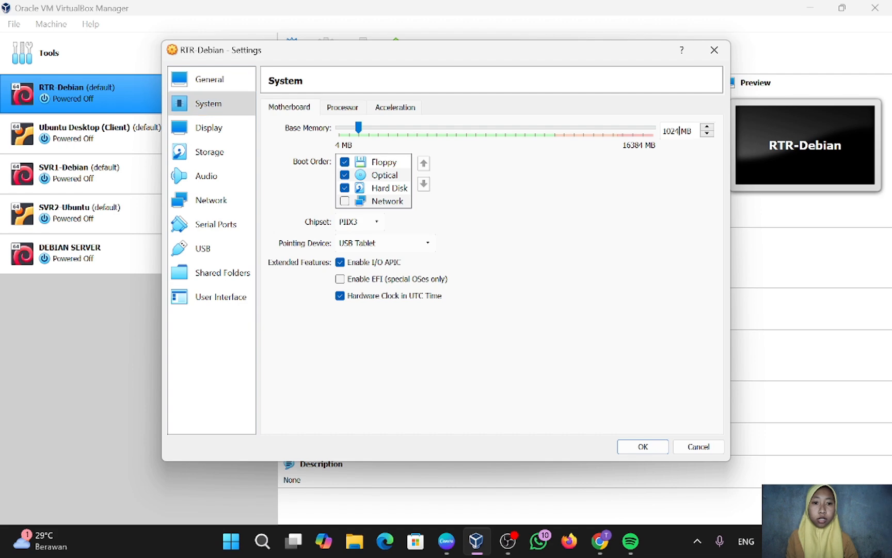
pyautogui.press('BackSpace')
pyautogui.press('BackSpace')
pyautogui.press('BackSpace')
pyautogui.press('BackSpace')
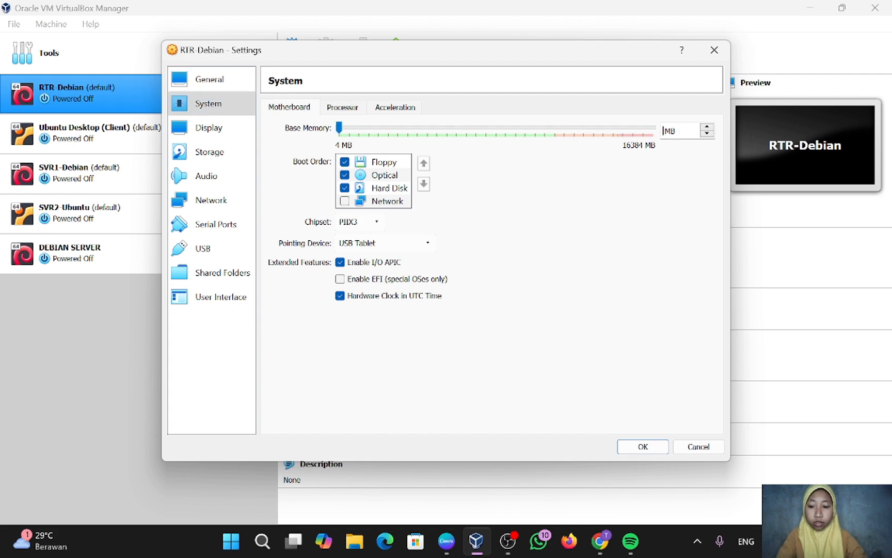
pyautogui.write('512')
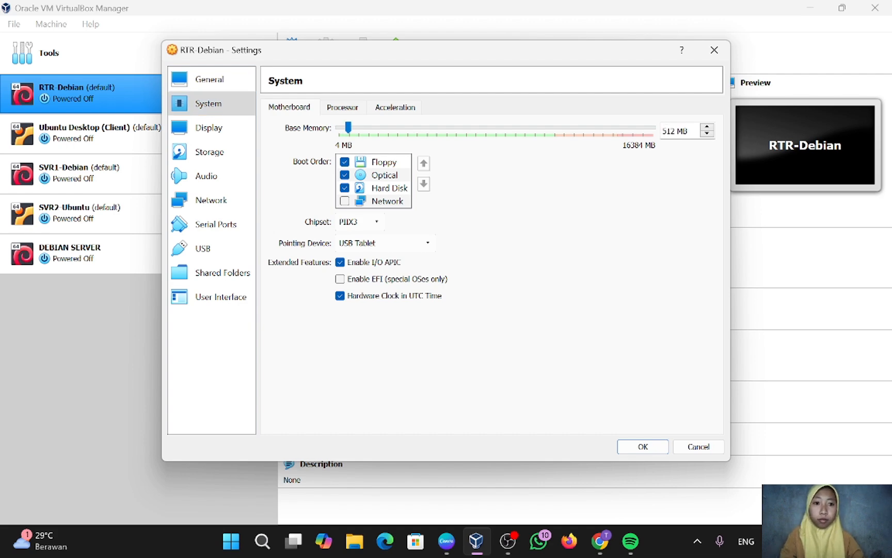
pyautogui.click(341, 108)
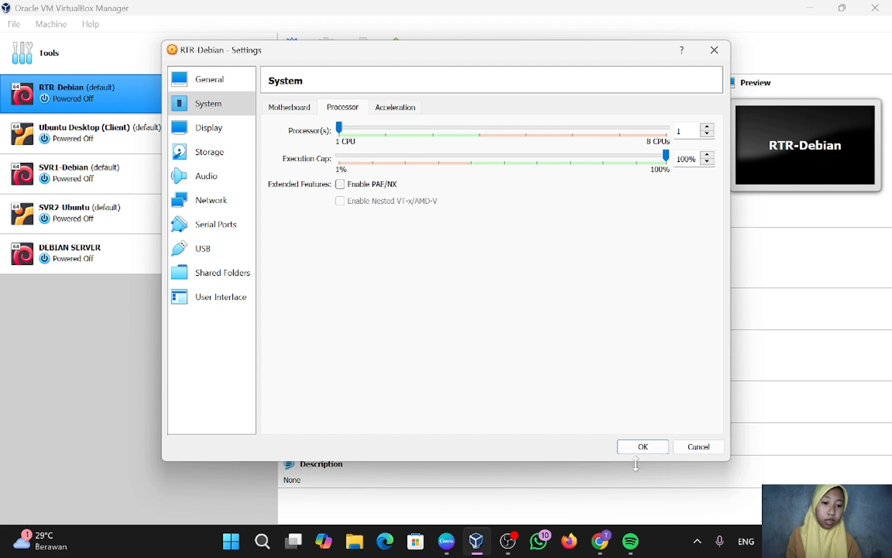
pyautogui.click(645, 447)
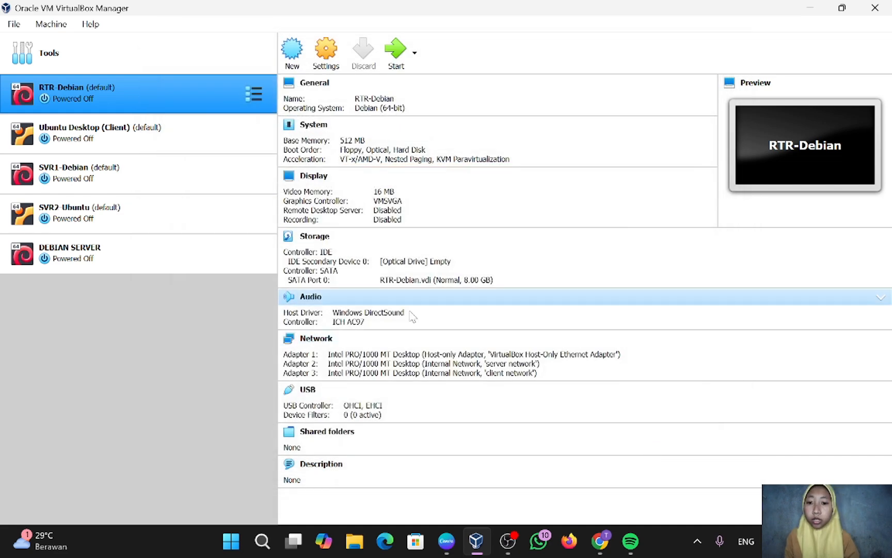
# Enter 512 MB as Ubuntu Desktop (Client)'s base memory in System settings and save.
pyautogui.click(208, 131)
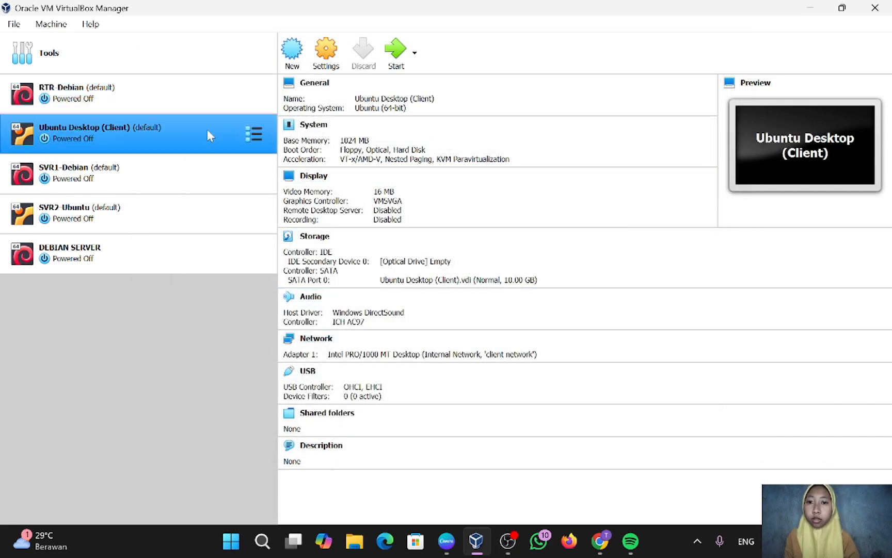
pyautogui.click(318, 64)
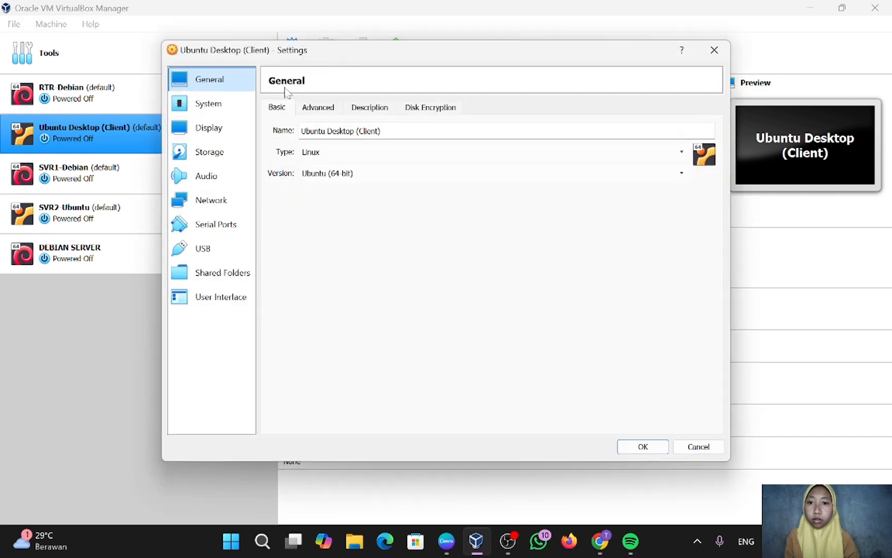
pyautogui.click(224, 108)
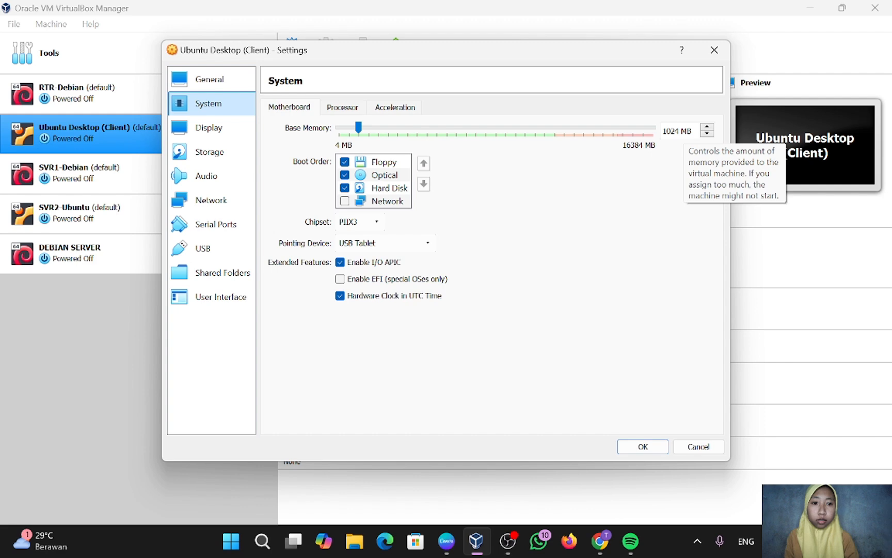
pyautogui.click(680, 131)
pyautogui.press('BackSpace')
pyautogui.press('BackSpace')
pyautogui.press('BackSpace')
pyautogui.press('BackSpace')
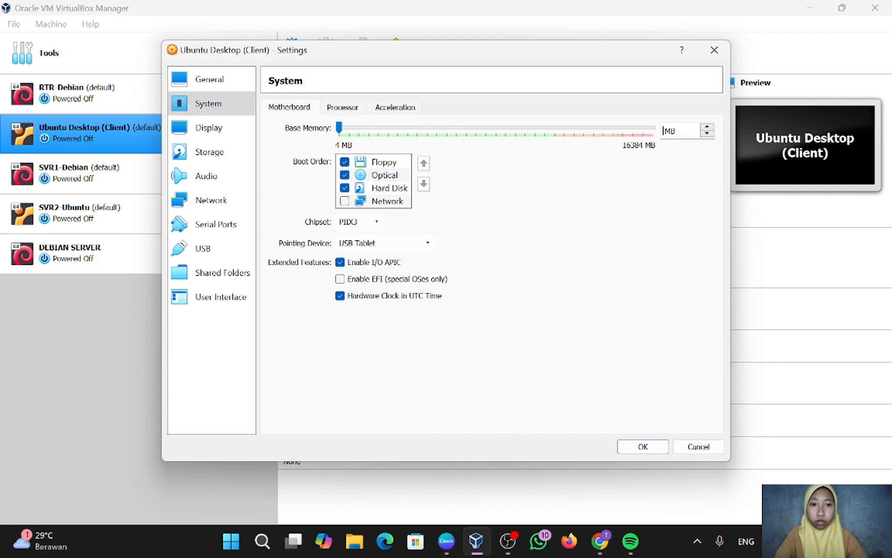
pyautogui.write('512')
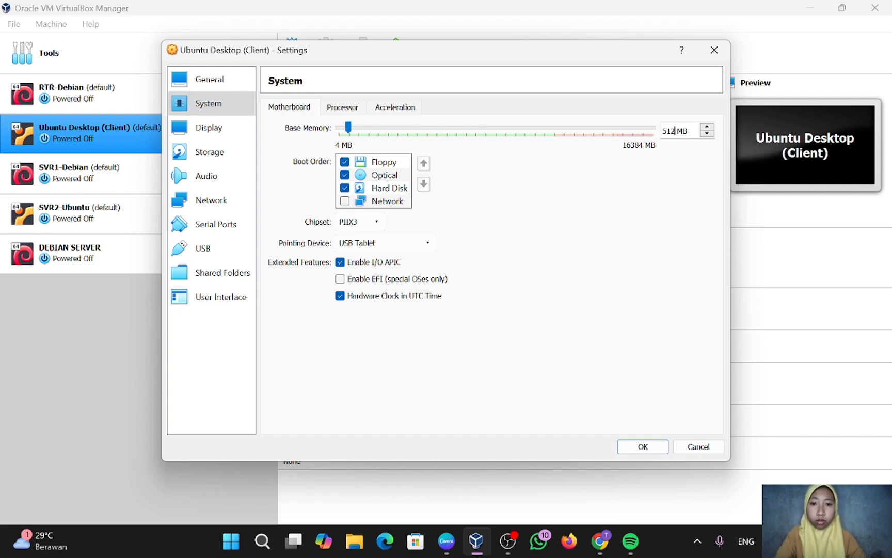
pyautogui.click(356, 110)
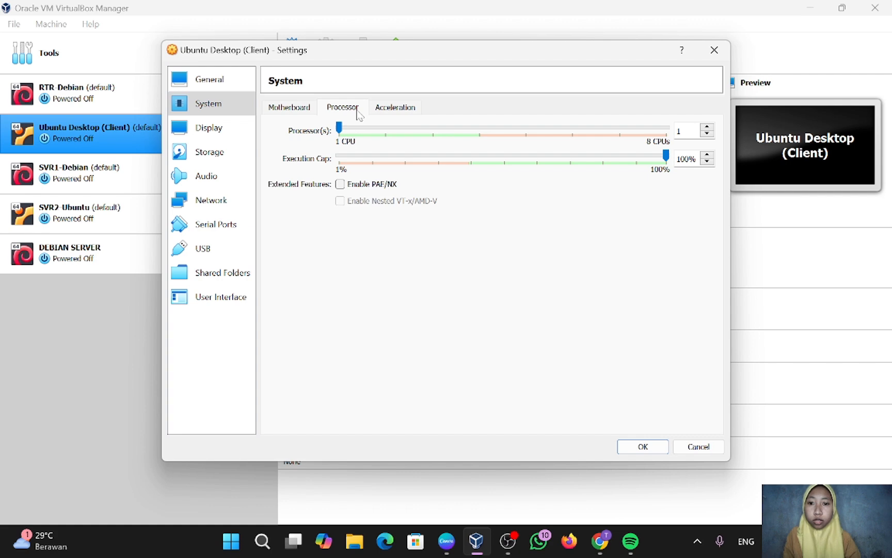
pyautogui.click(663, 447)
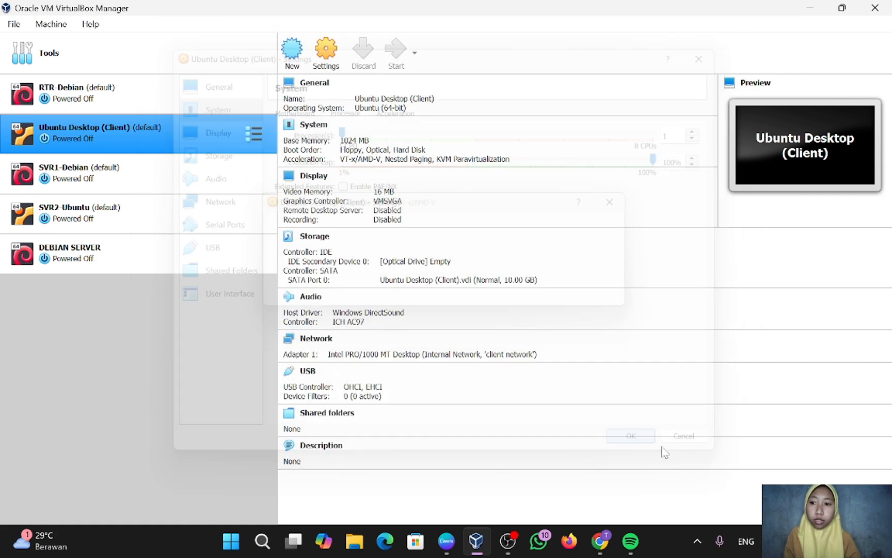
# Replace SVR1-Debian's 1024 MB base memory with 512 MB in System settings and save.
pyautogui.click(179, 177)
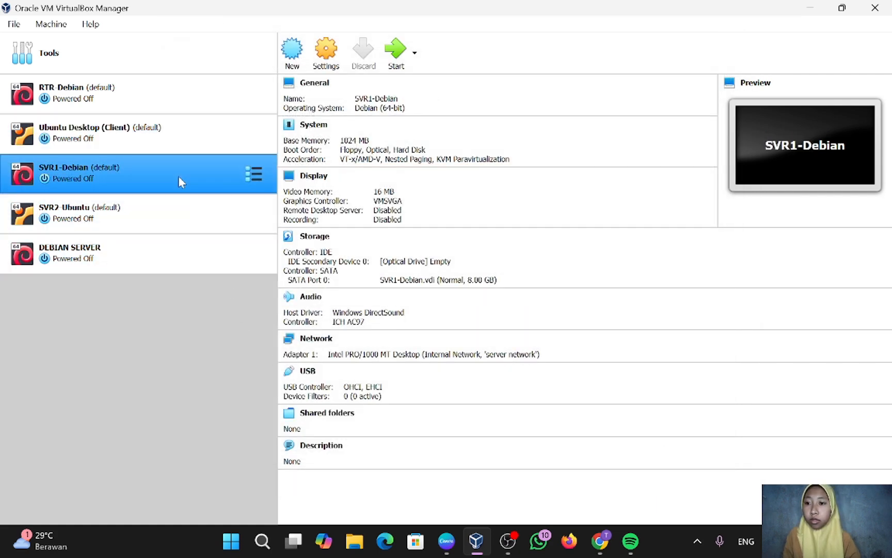
pyautogui.click(314, 66)
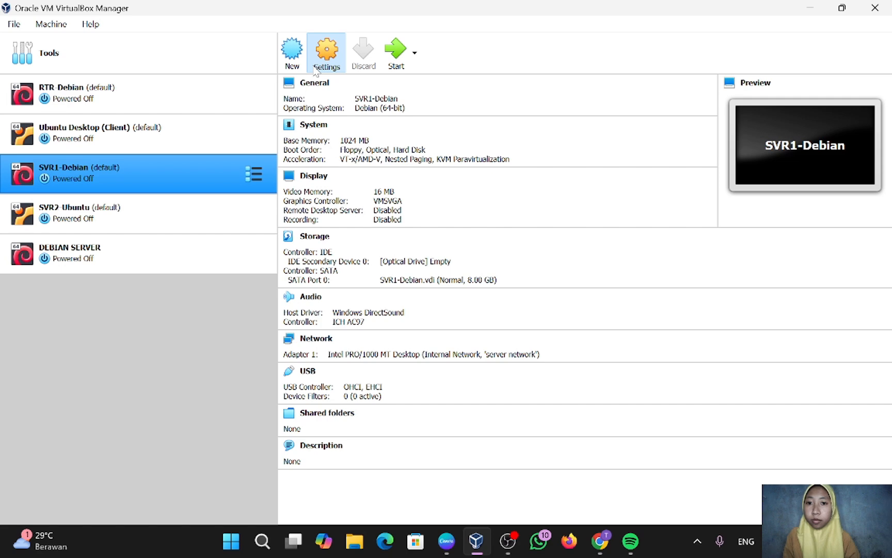
pyautogui.click(230, 107)
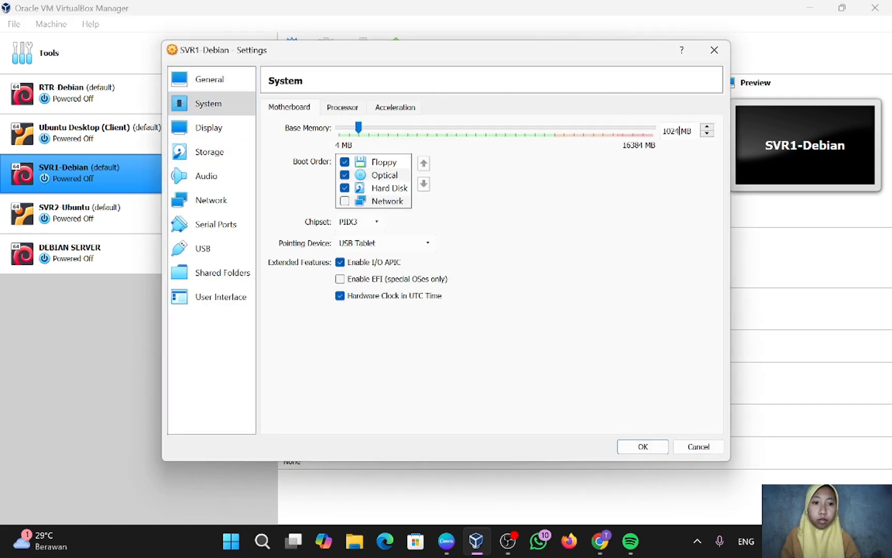
pyautogui.press('BackSpace')
pyautogui.press('BackSpace')
pyautogui.press('BackSpace')
pyautogui.press('BackSpace')
pyautogui.write('512')
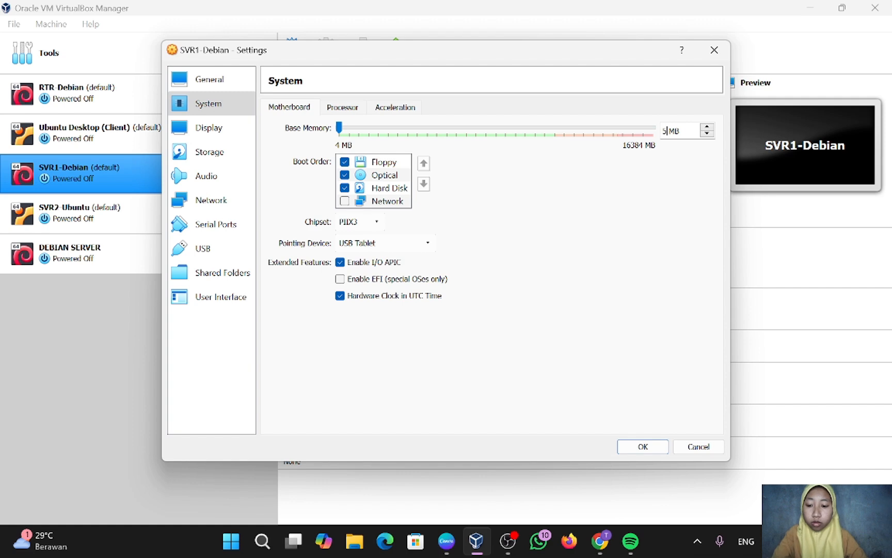
pyautogui.click(361, 115)
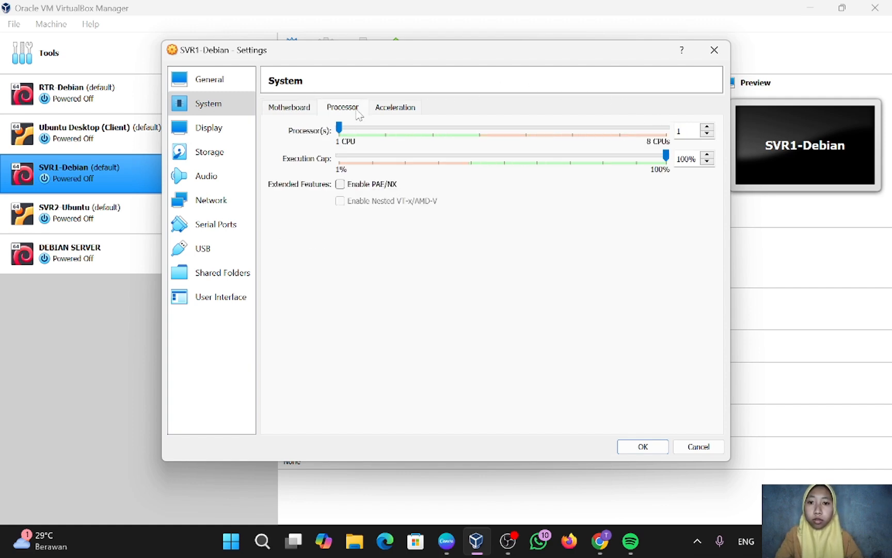
pyautogui.click(653, 452)
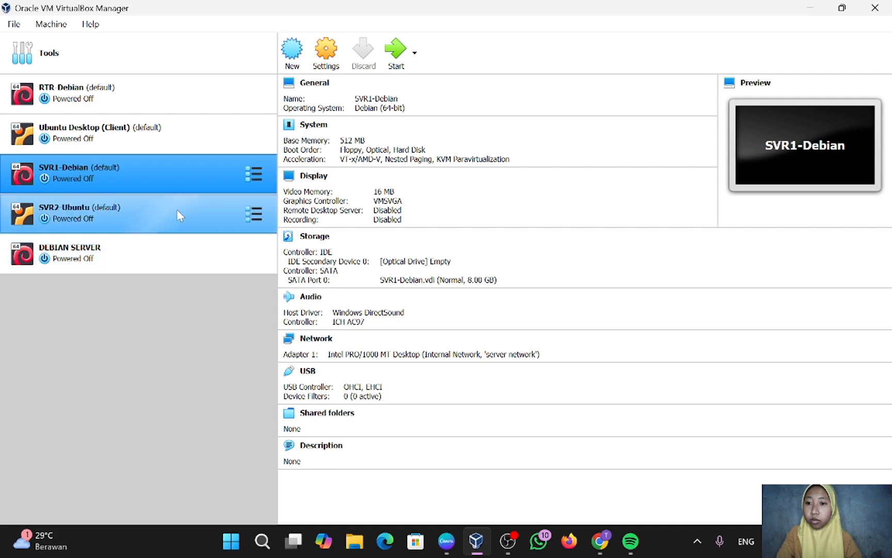
pyautogui.click(176, 209)
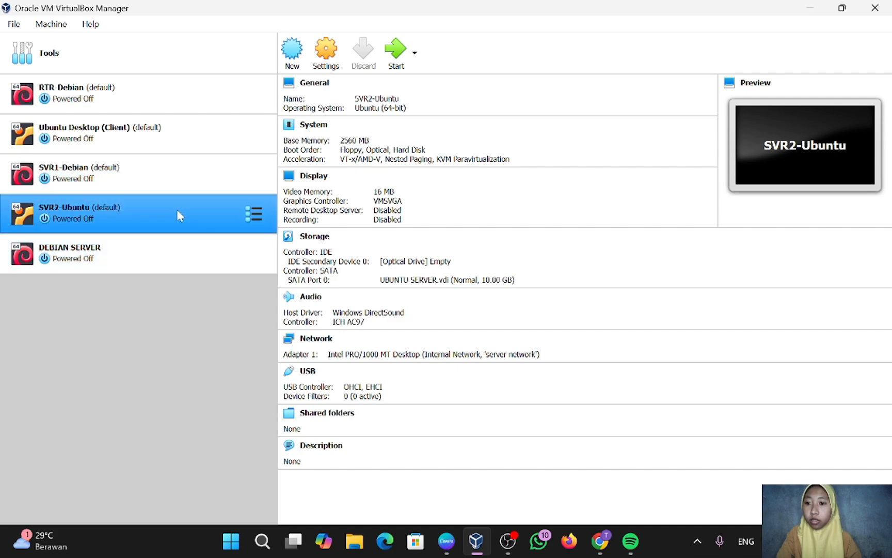
# Replace SVR2-Ubuntu's 2560 MB base memory with 512 MB and save.
pyautogui.click(326, 64)
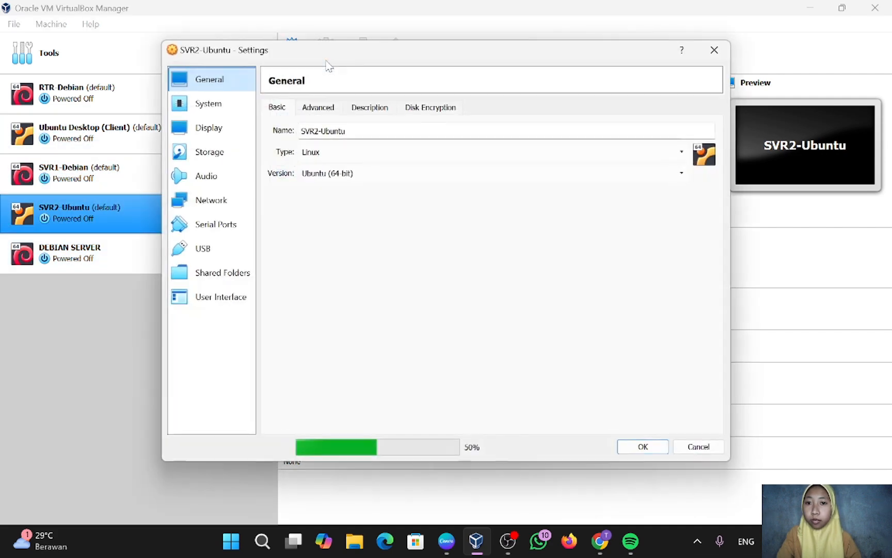
pyautogui.click(222, 108)
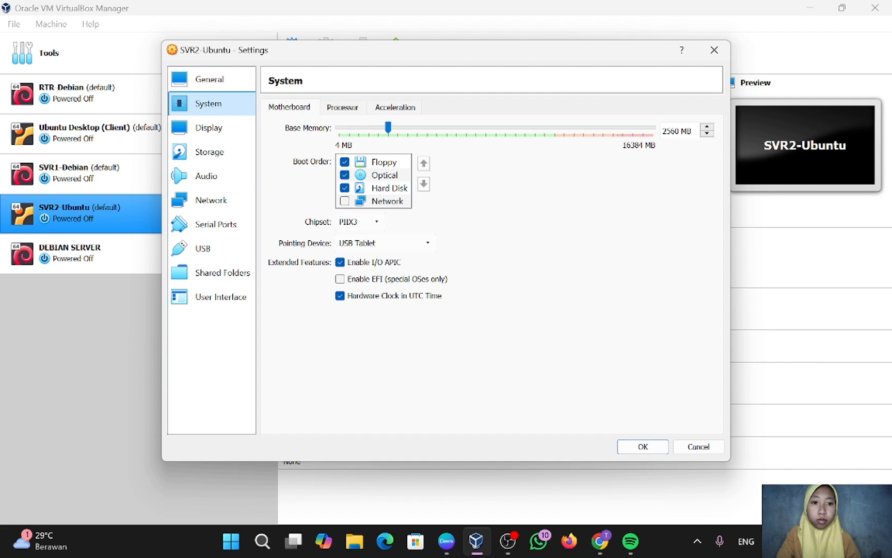
pyautogui.click(692, 130)
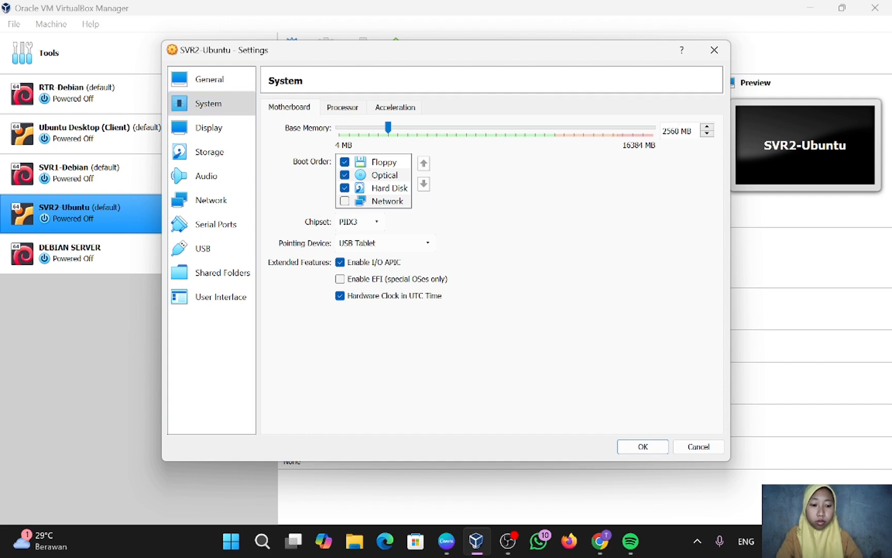
pyautogui.press('BackSpace')
pyautogui.press('BackSpace')
pyautogui.press('BackSpace')
pyautogui.press('BackSpace')
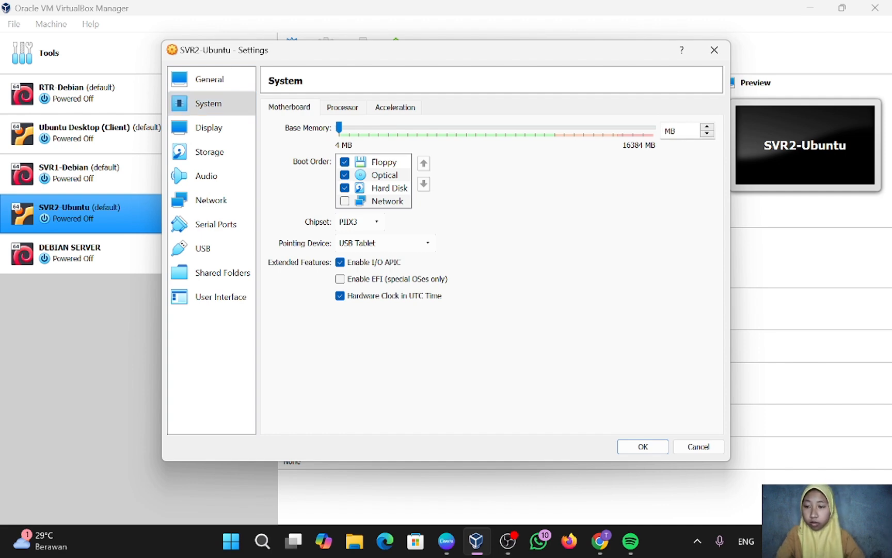
pyautogui.write('512')
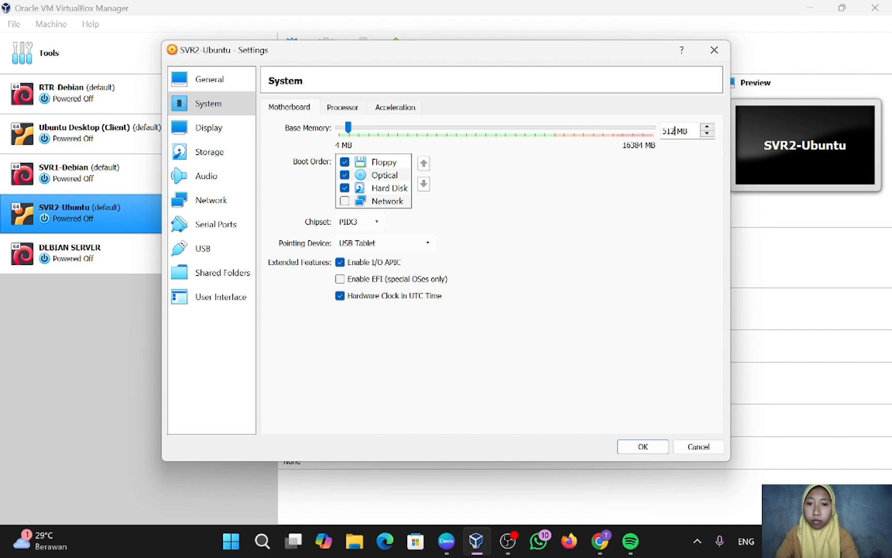
pyautogui.click(353, 110)
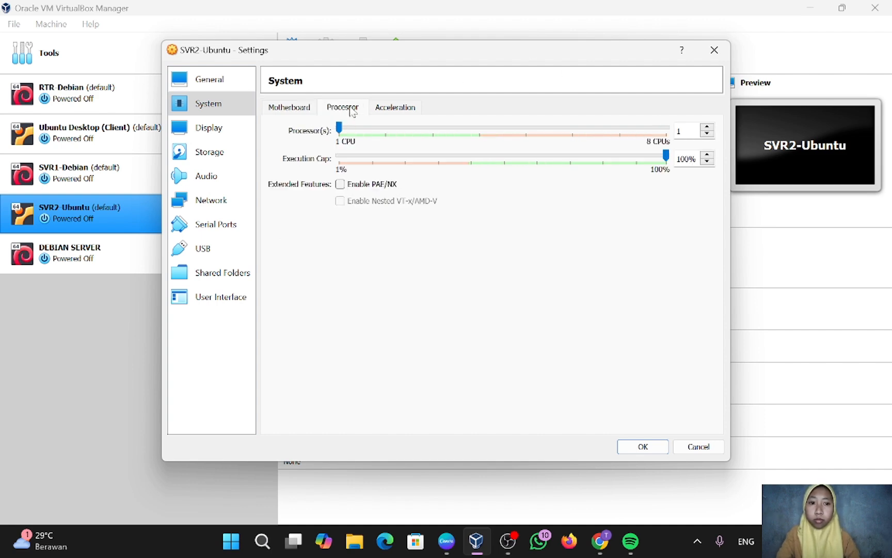
pyautogui.click(652, 453)
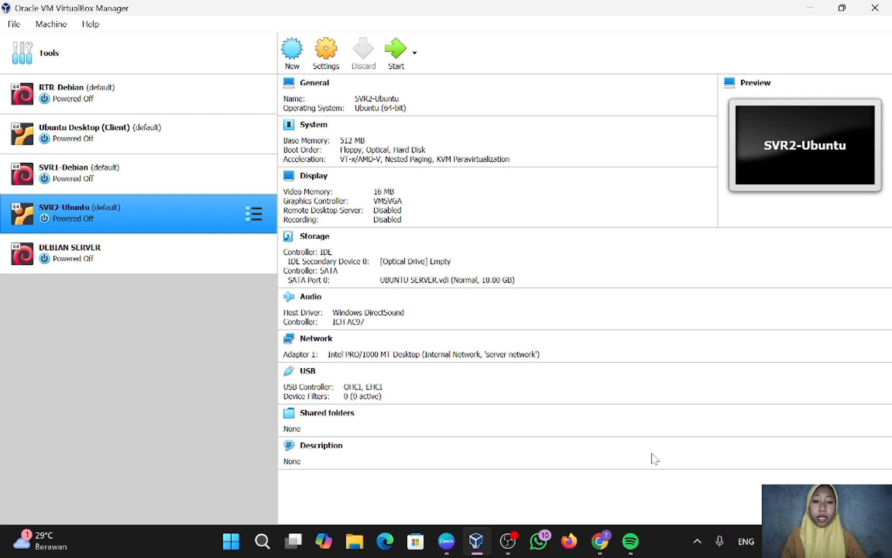